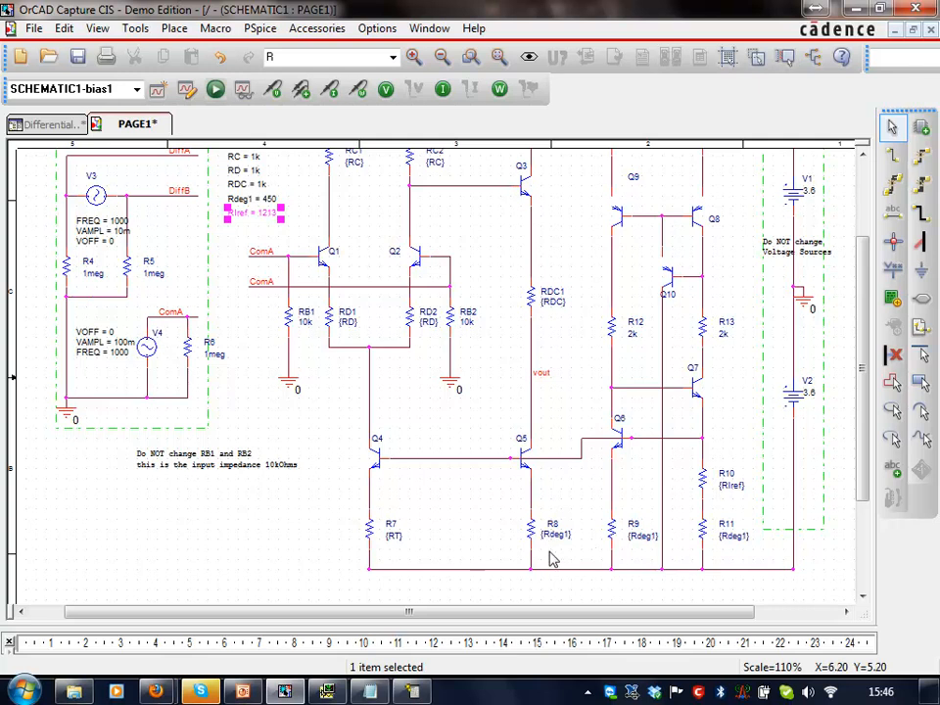
- Set the RT parameter in the schematic's PARAMETERS block to 95.43
scroll(384, 551, up, 1)
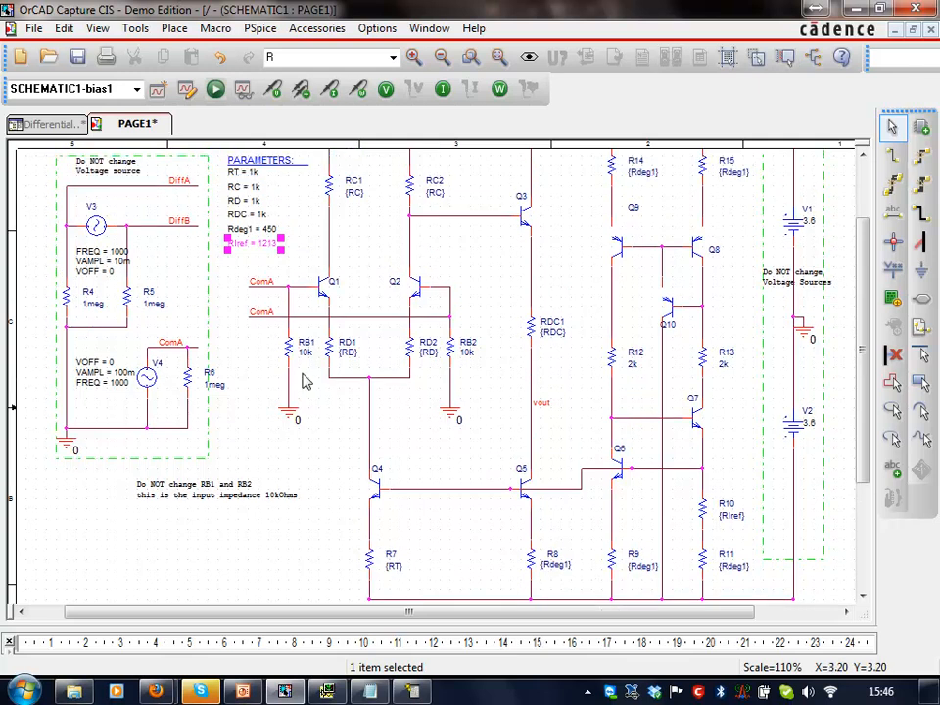
double_click(250, 189)
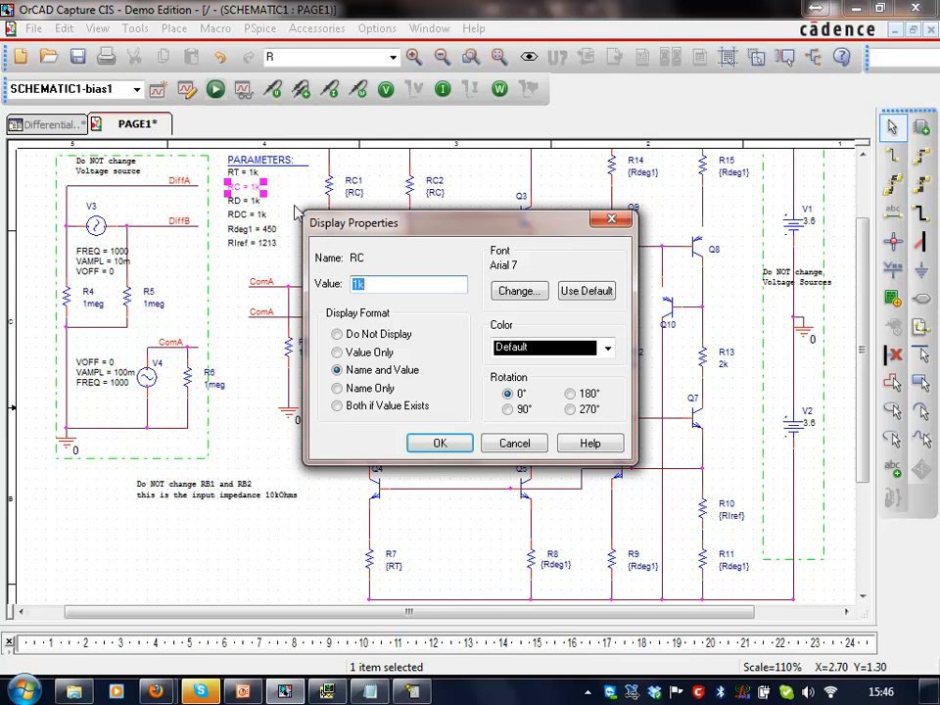
click(514, 443)
double_click(244, 172)
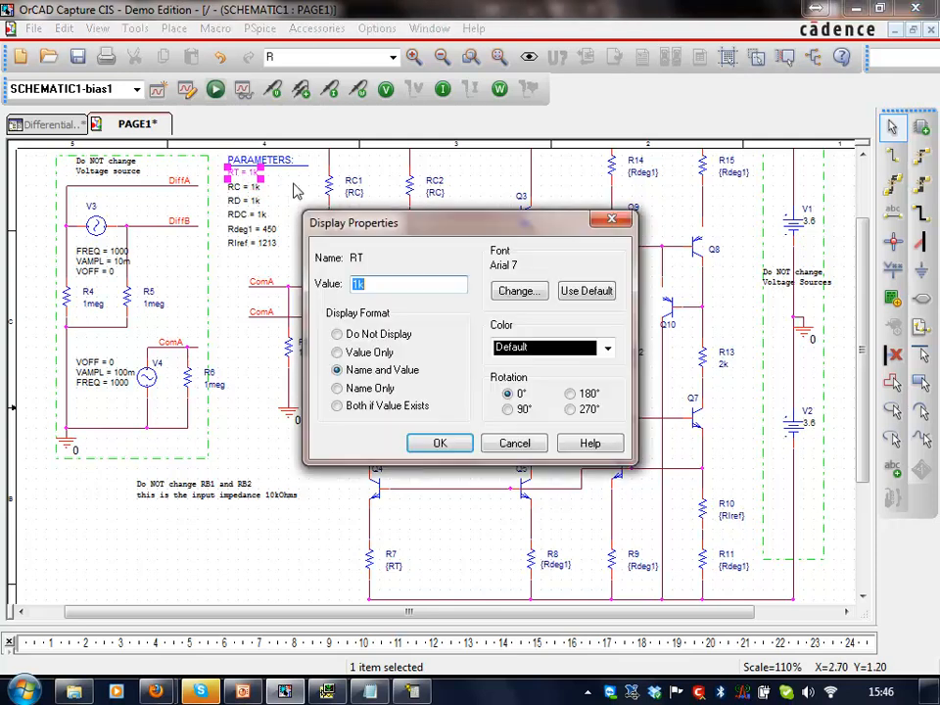
text(95,43)
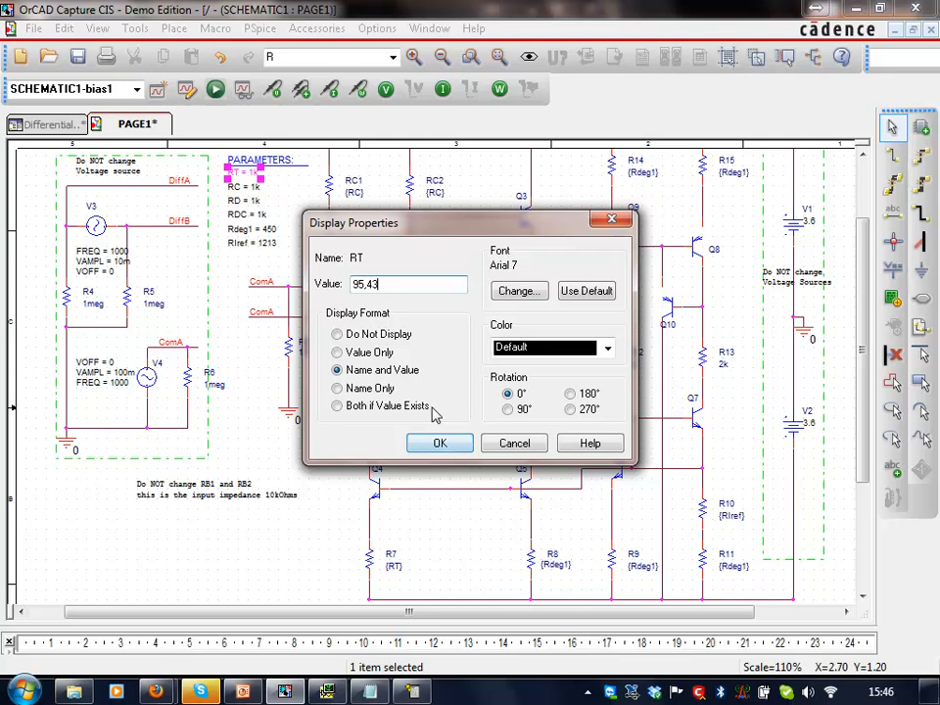
key(BackSpace)
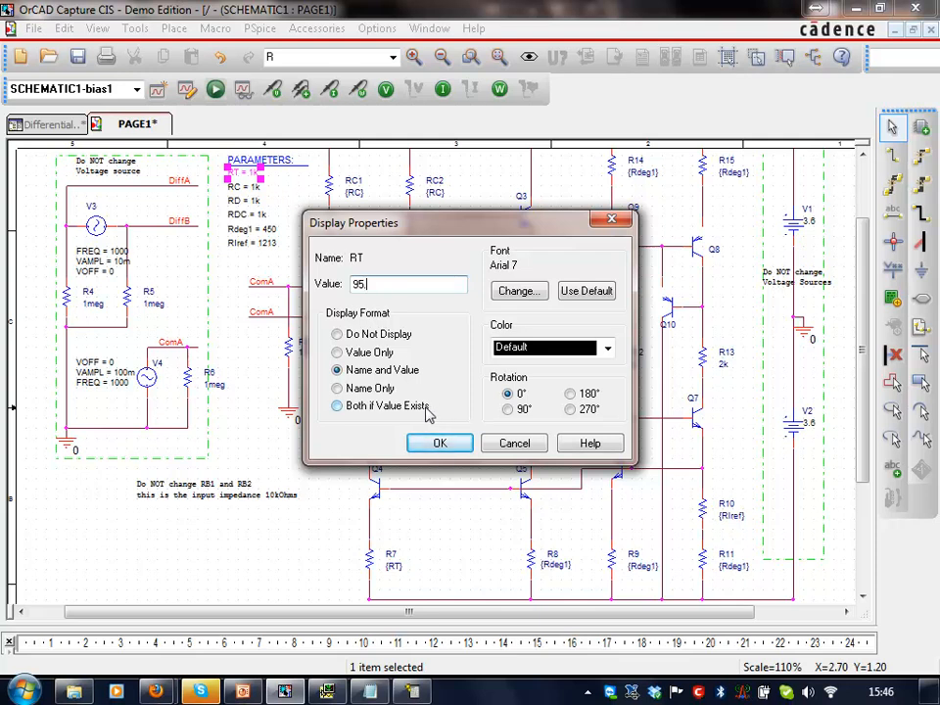
key(Return)
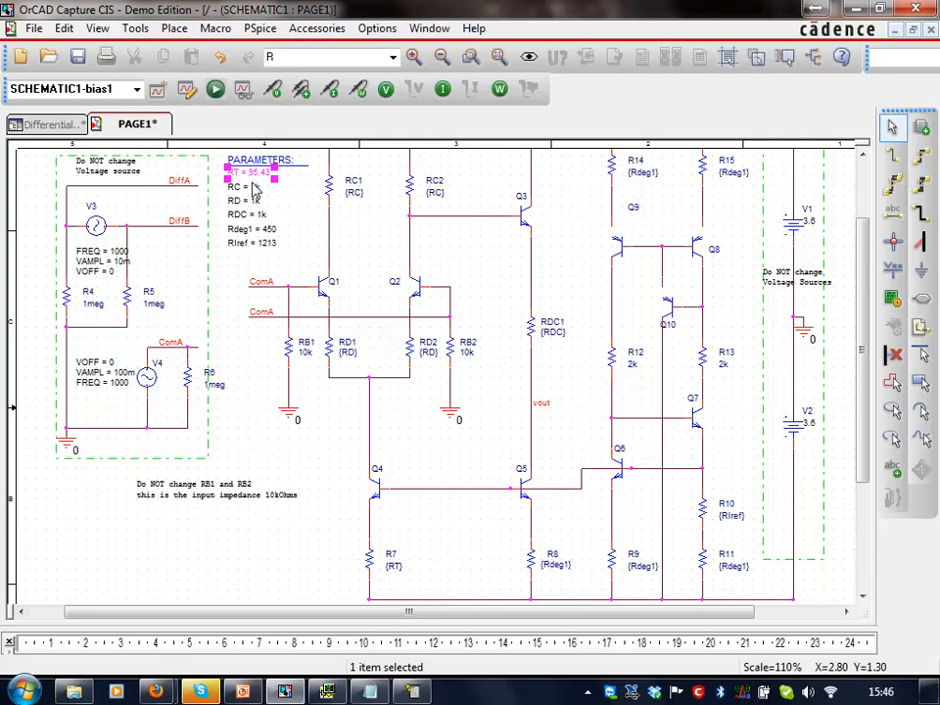
- Set the RC parameter to 2600 and the RD parameter to 40
double_click(253, 187)
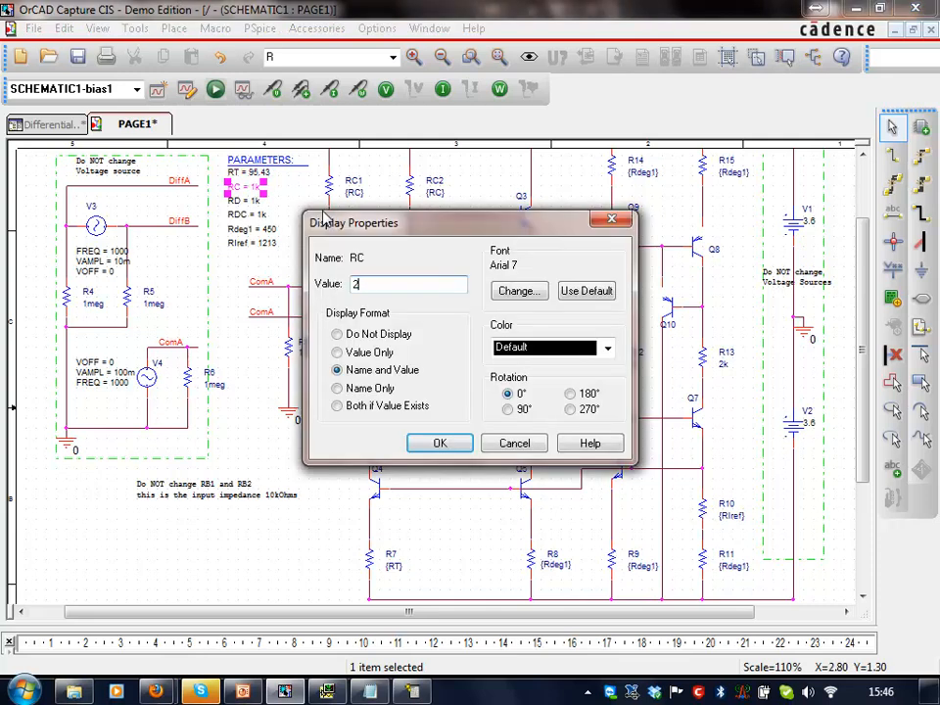
key(Return)
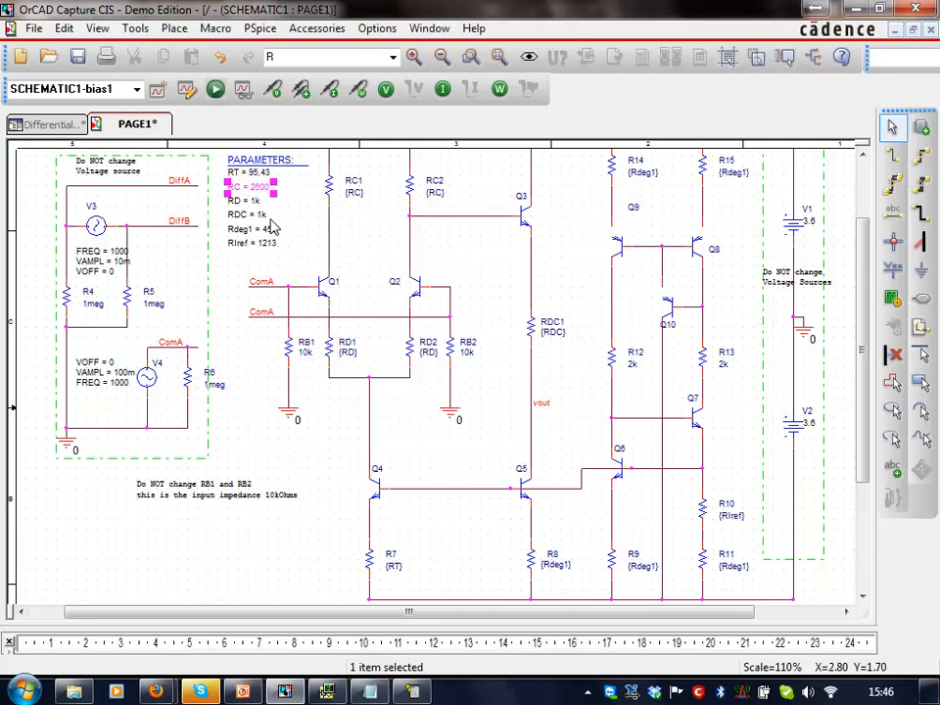
click(276, 216)
double_click(252, 202)
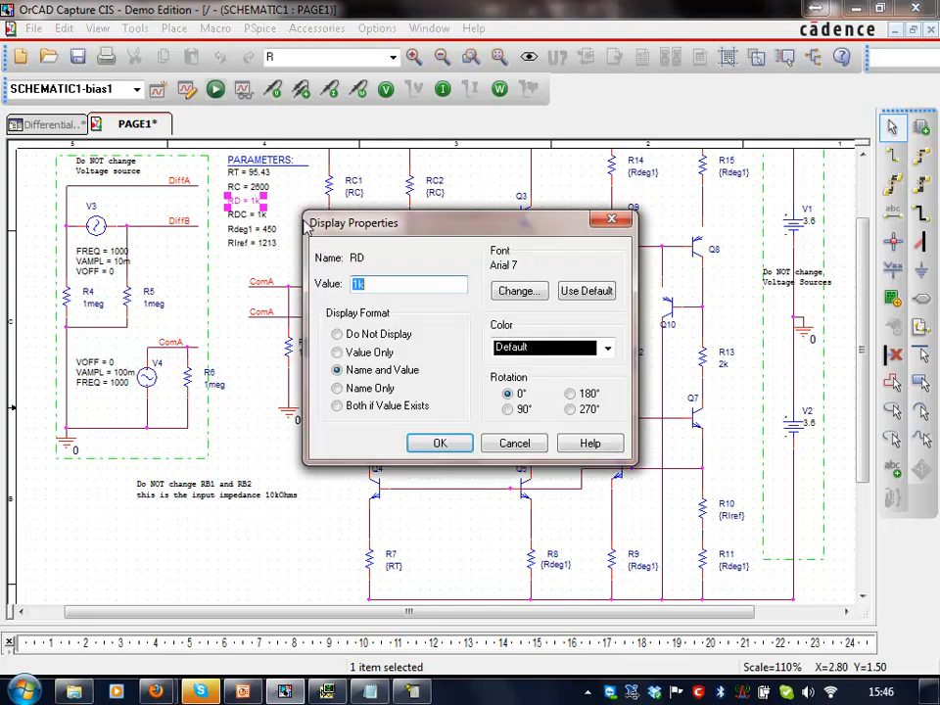
text(40)
key(Return)
click(201, 166)
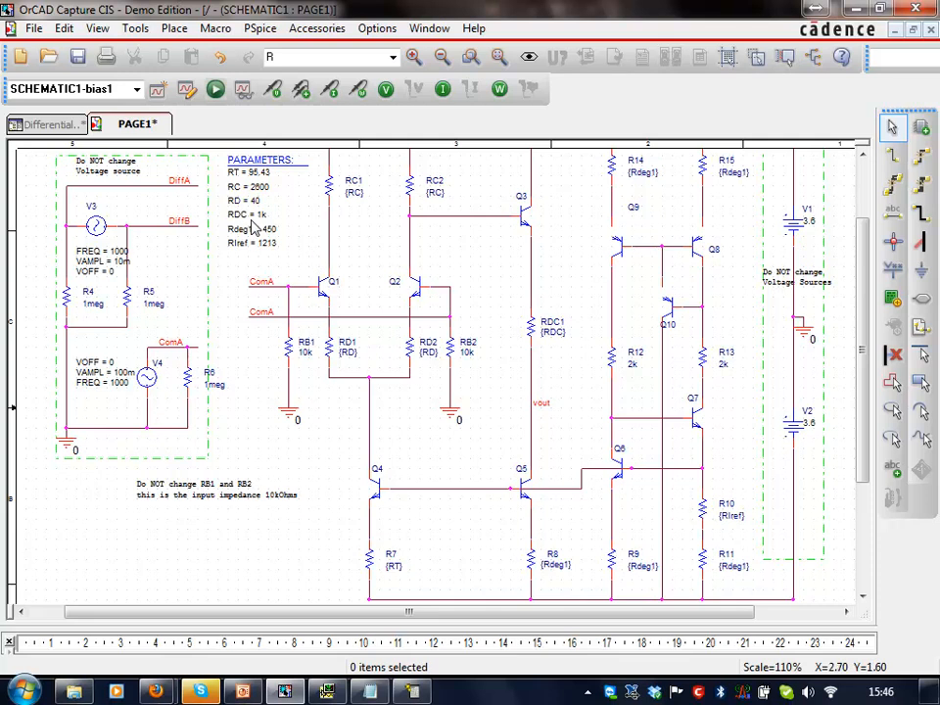
- Set the RDC parameter to 786 and save the schematic
double_click(264, 215)
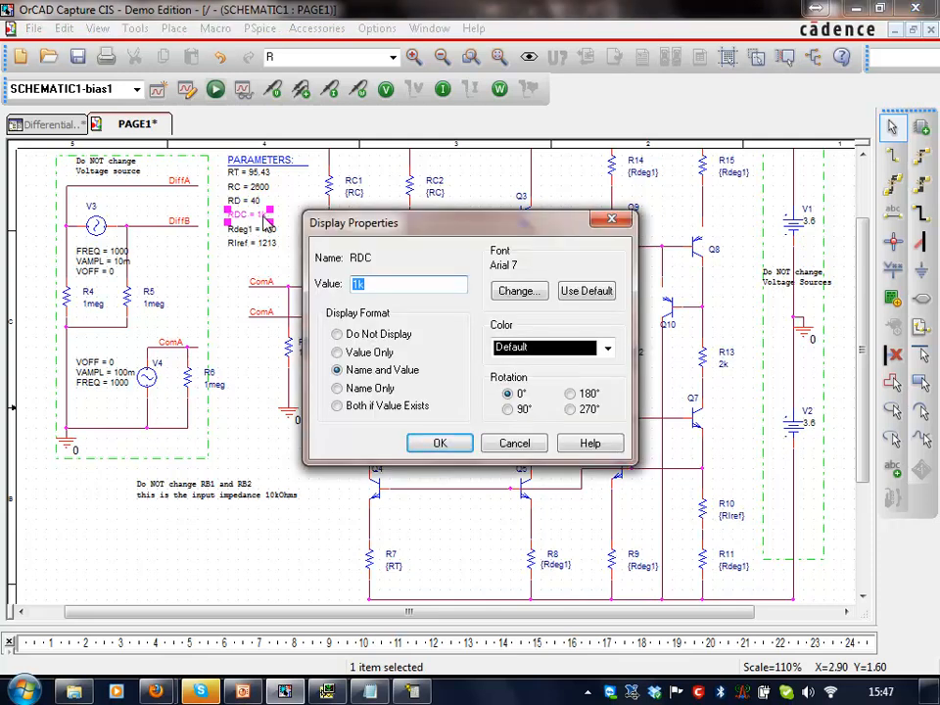
text(786)
key(Return)
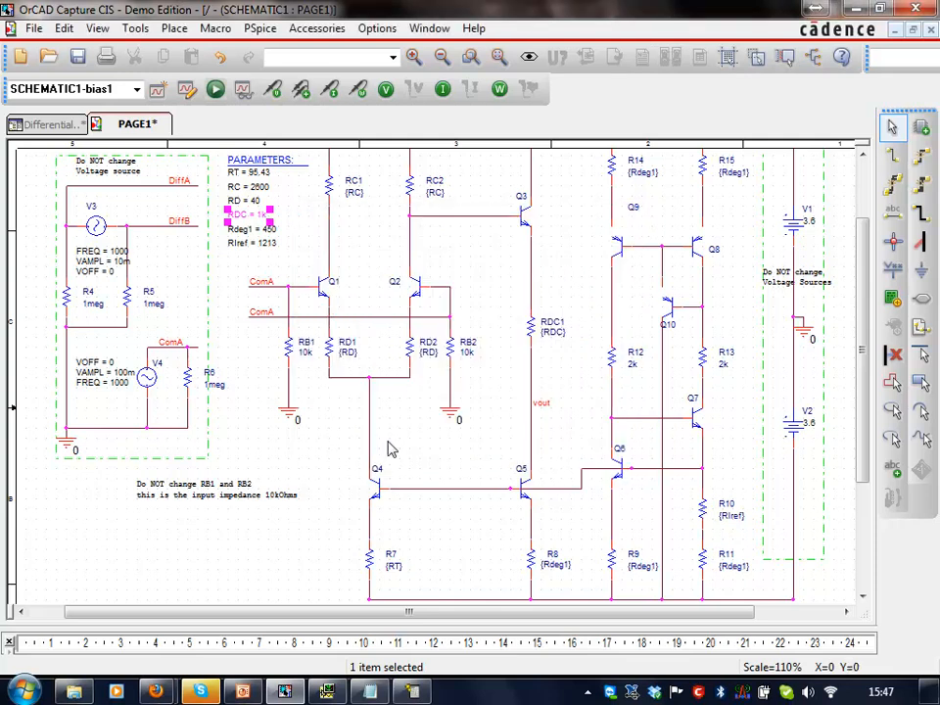
click(299, 212)
click(78, 56)
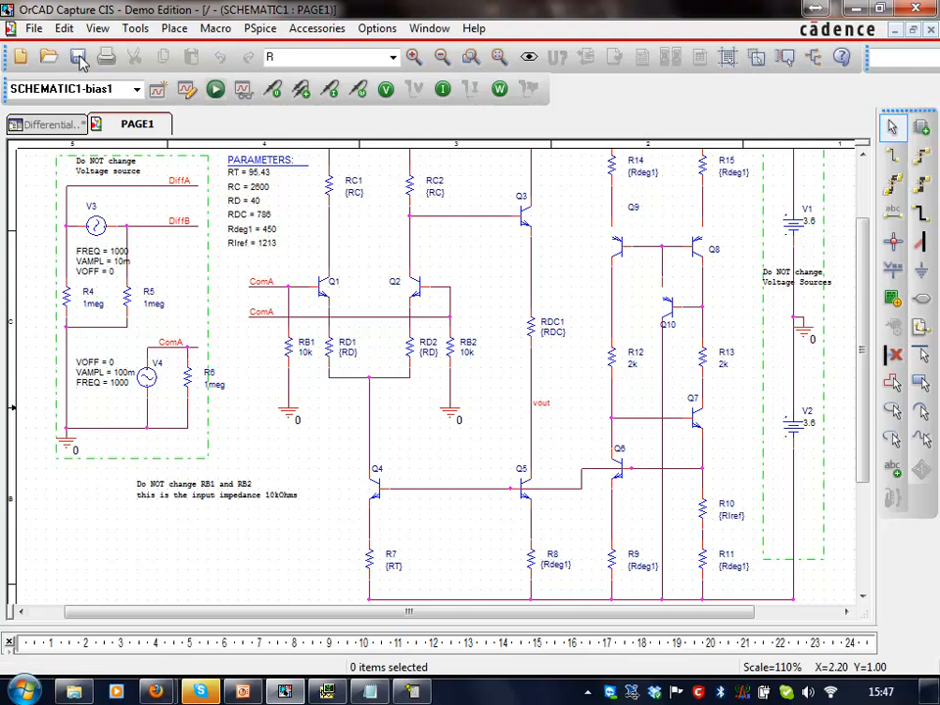
- Check that the bias1 profile uses Bias Point analysis, run the simulation, and return to the schematic
click(189, 91)
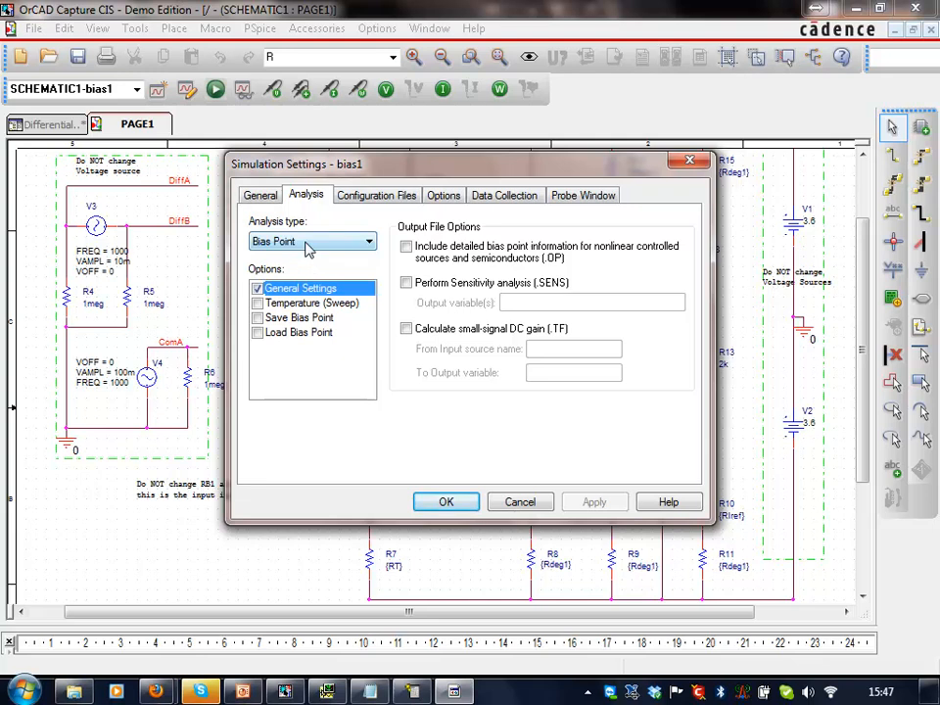
click(445, 502)
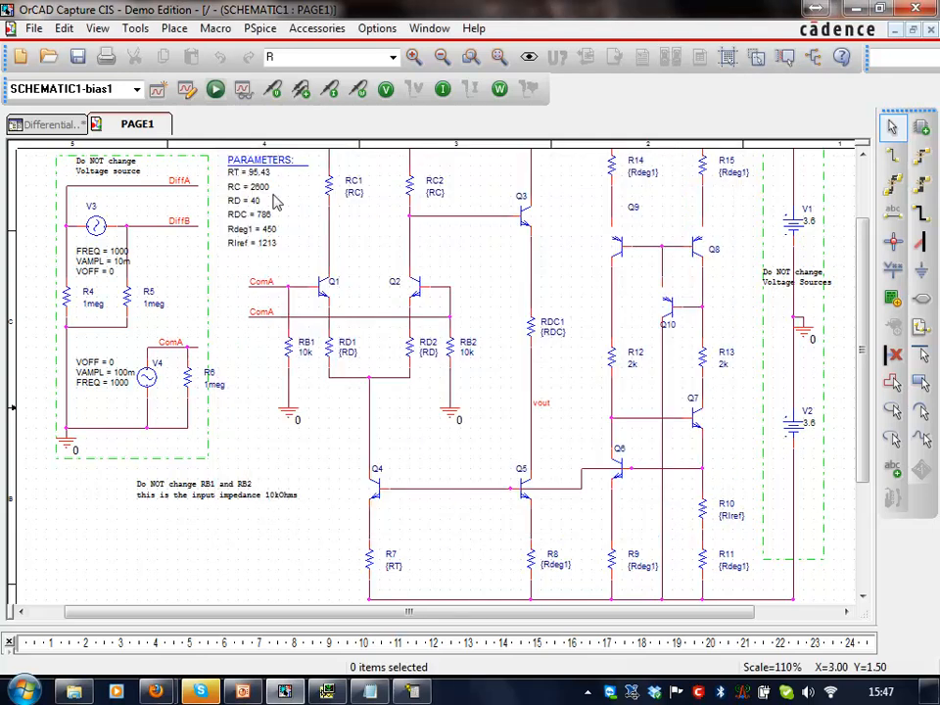
click(216, 91)
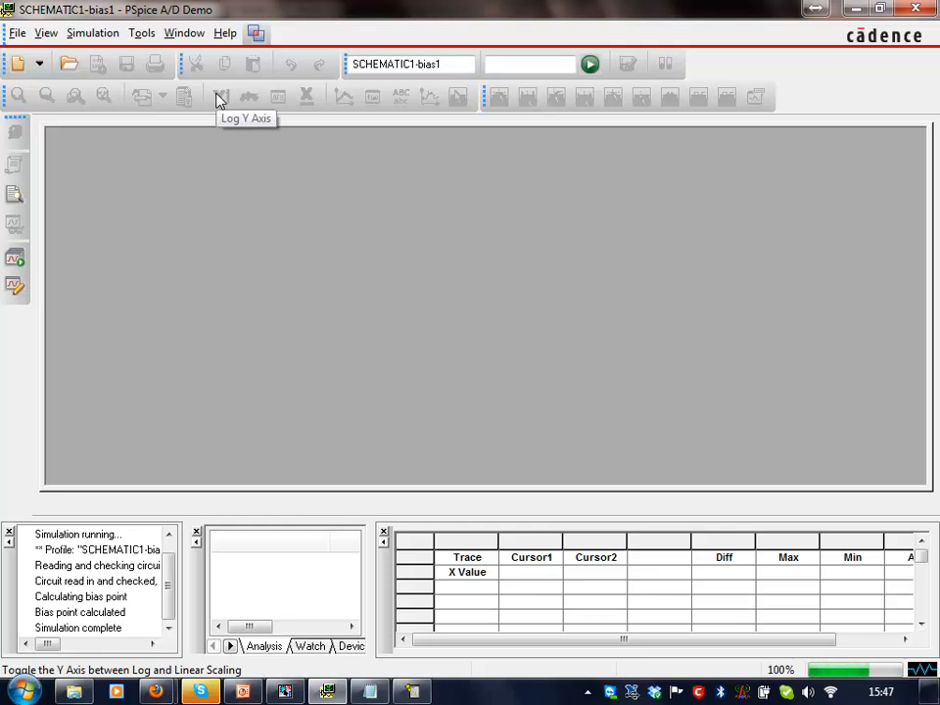
click(857, 9)
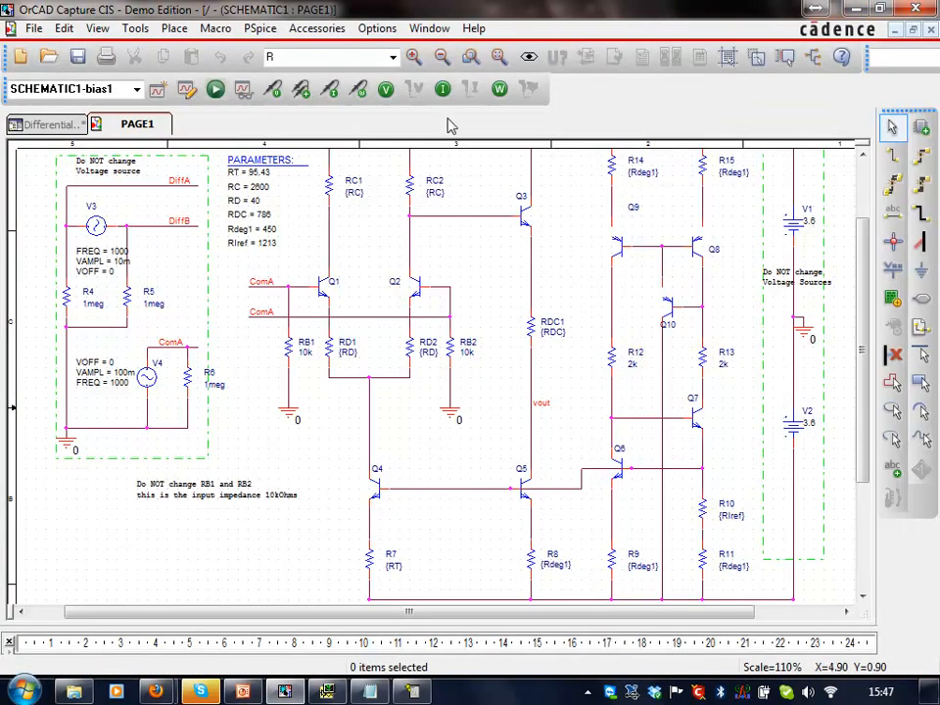
- Display the bias voltages and currents on the schematic, and move R9's current label clear of the overlapping voltage label
click(386, 91)
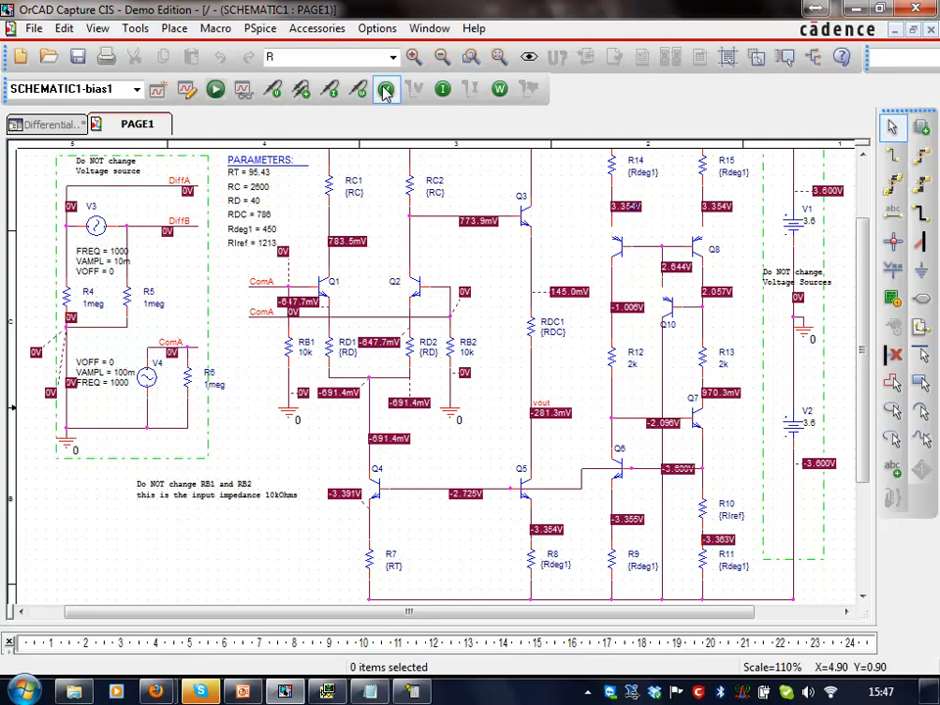
click(442, 90)
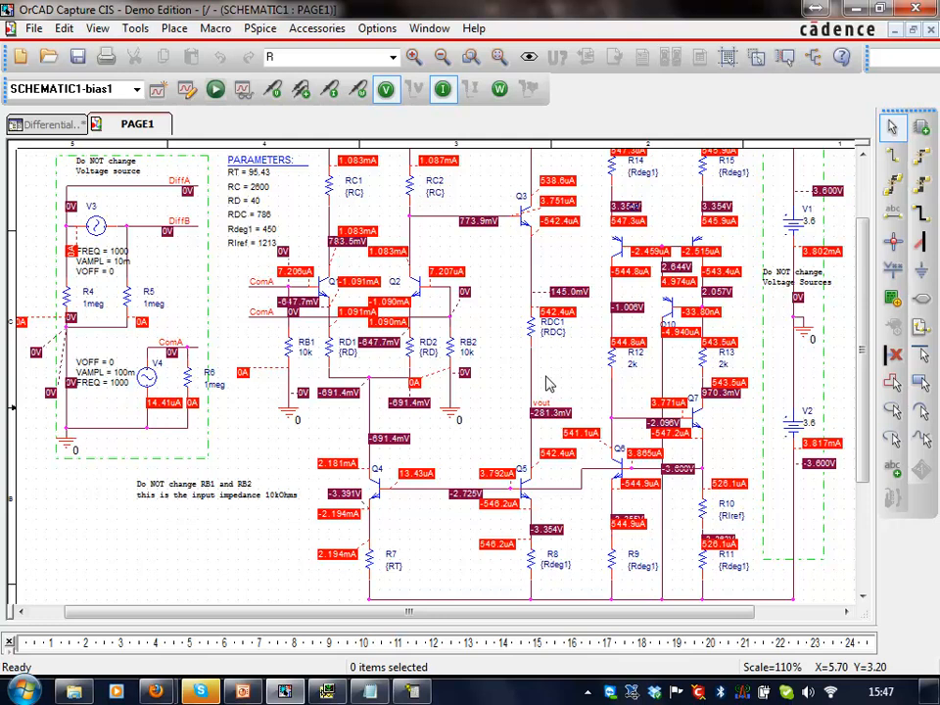
click(637, 529)
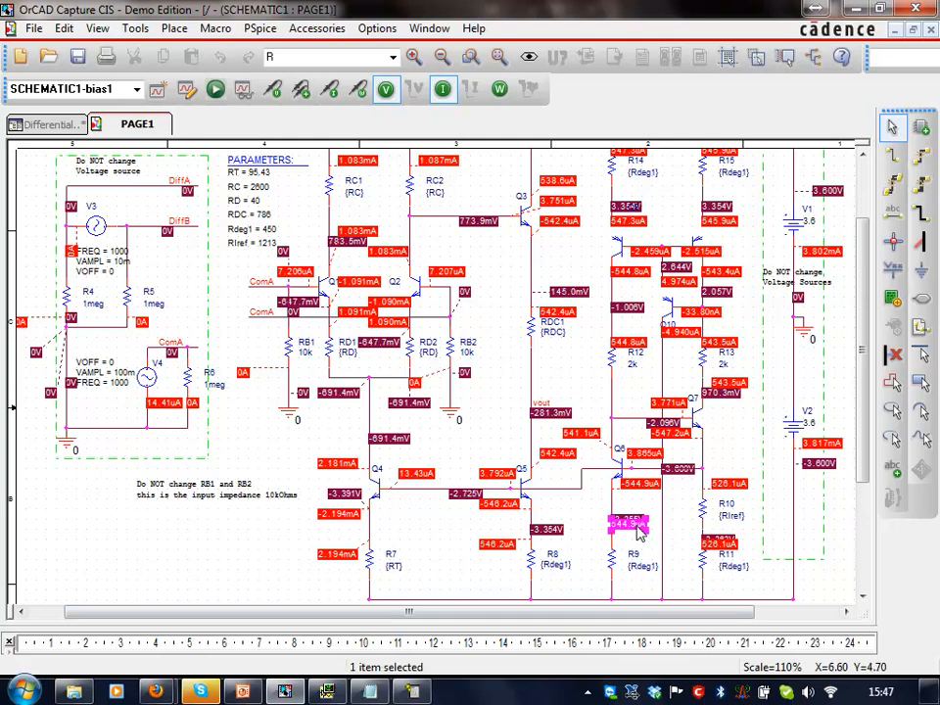
drag(638, 532, 639, 542)
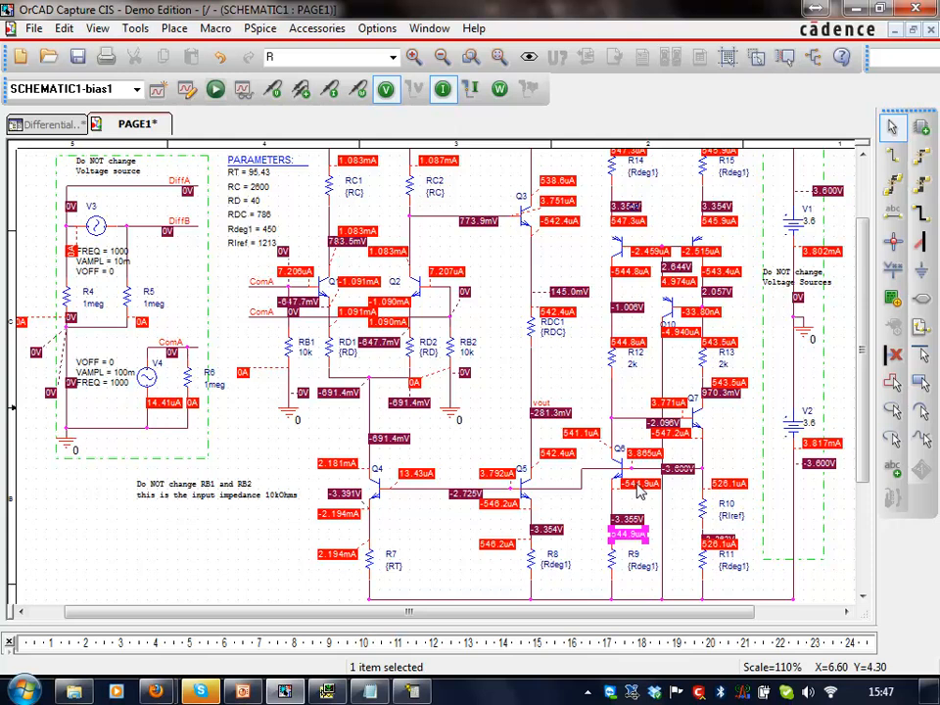
- Place a current marker on the collector pin of Q6
click(735, 515)
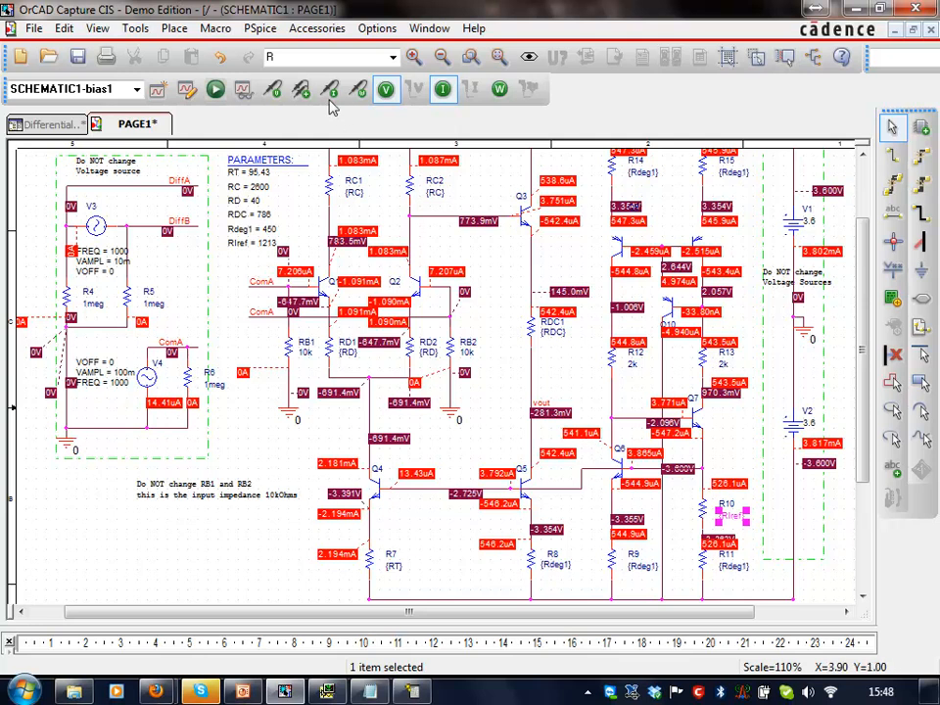
click(663, 480)
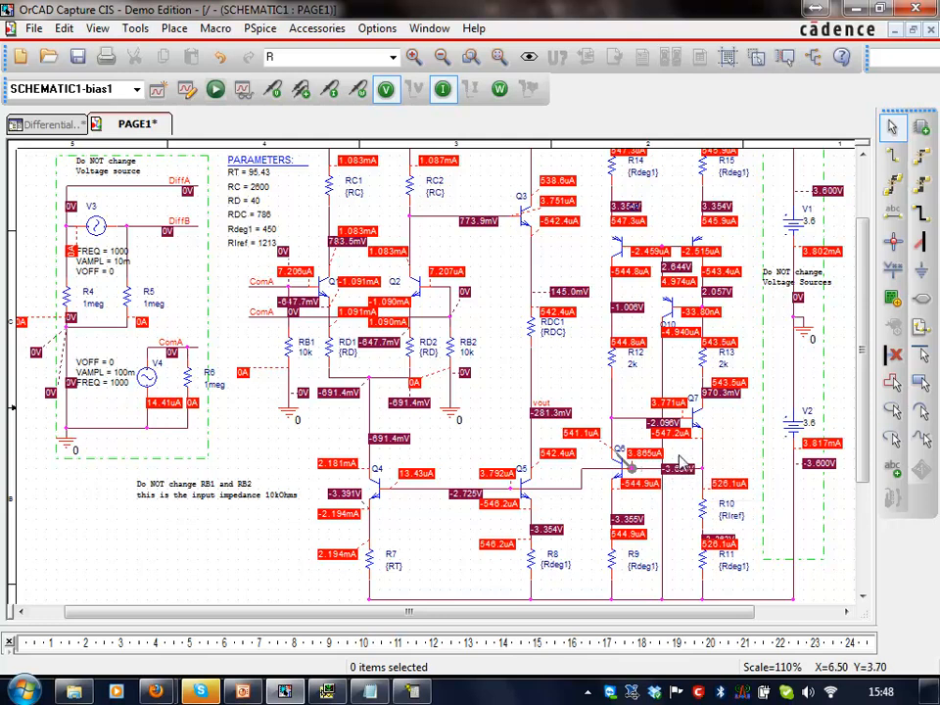
- Change the bias1 analysis type to DC Sweep with the global parameter RIref as the primary sweep variable
click(186, 90)
click(345, 244)
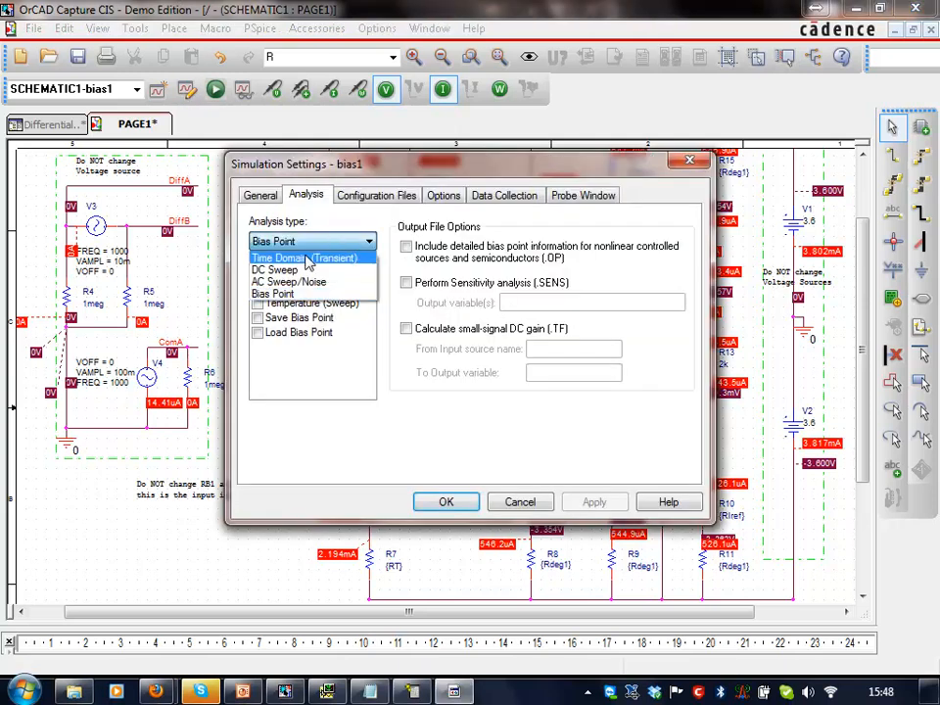
click(299, 271)
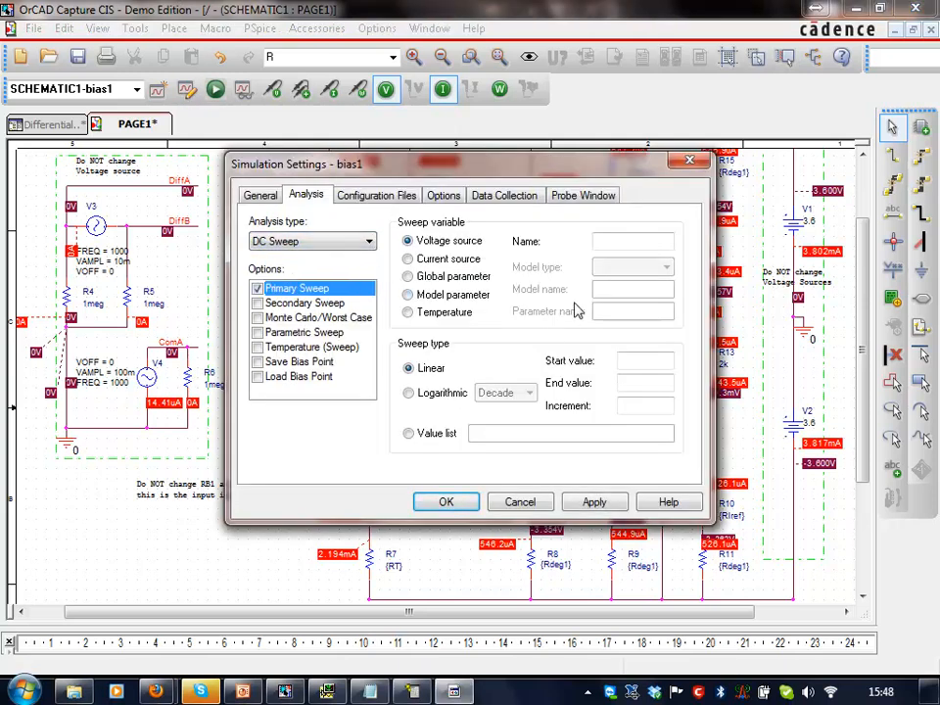
click(427, 278)
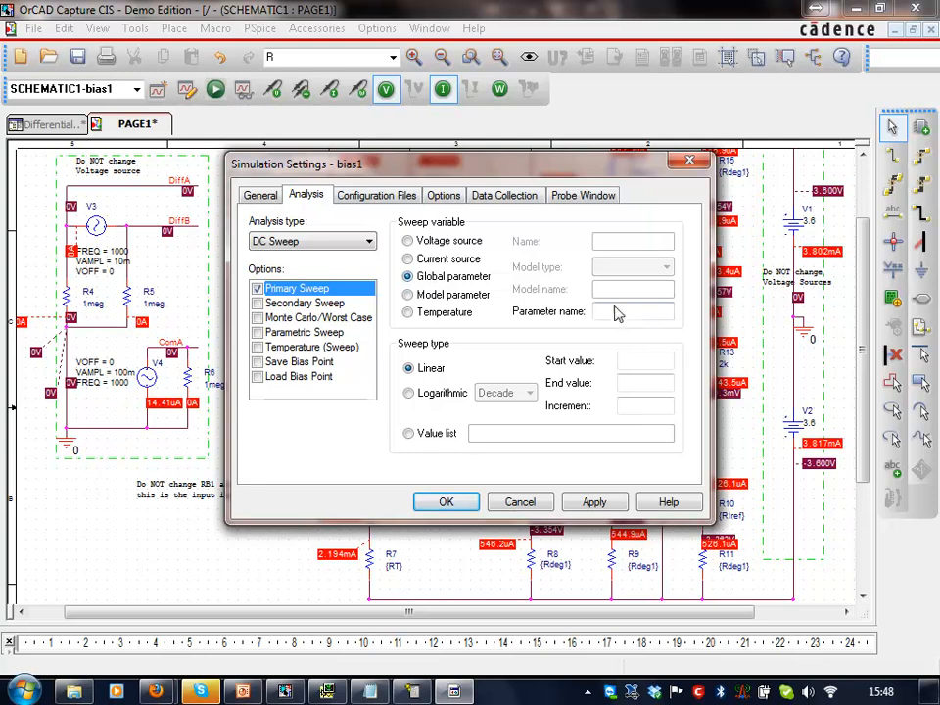
click(620, 315)
text(RIref)
drag(584, 167, 474, 228)
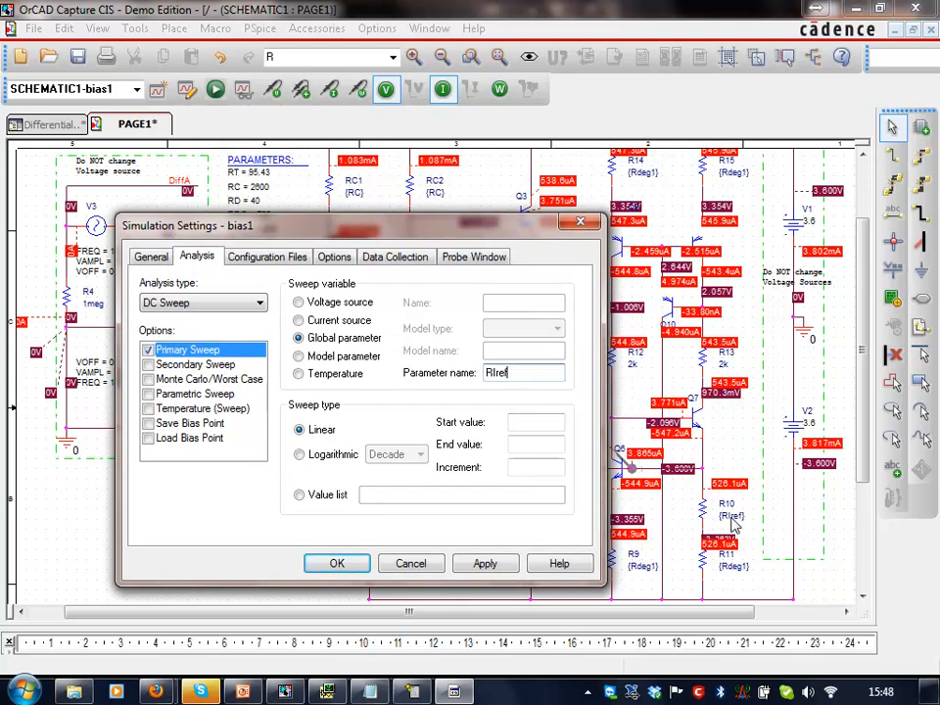
drag(295, 236, 294, 277)
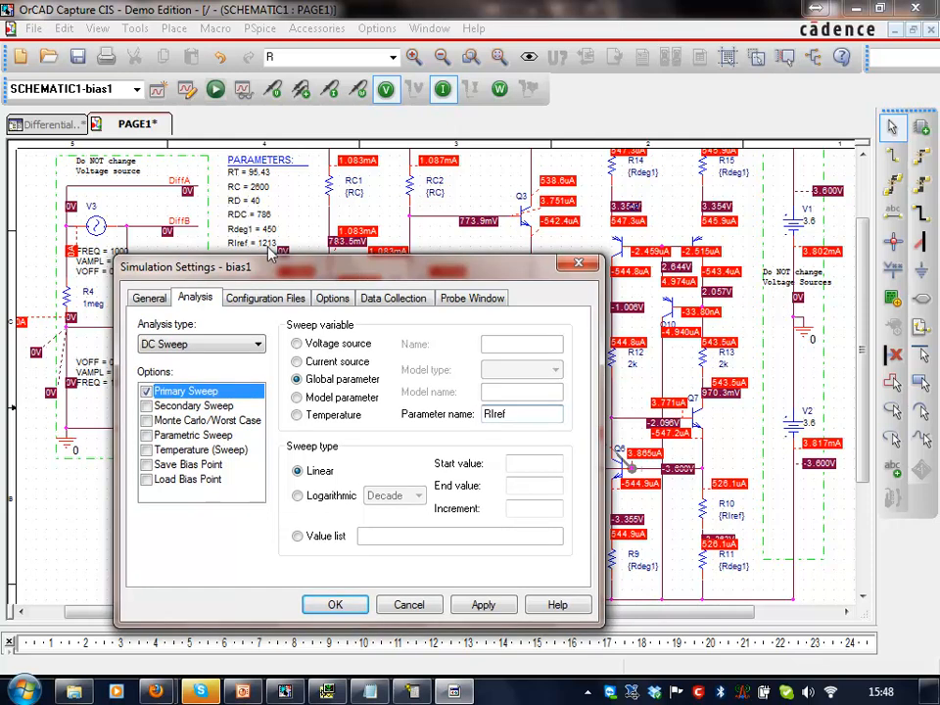
- Define the linear RIref sweep from 1000 to 2000 with an increment of 1, and apply the simulation settings
click(532, 464)
text(1)
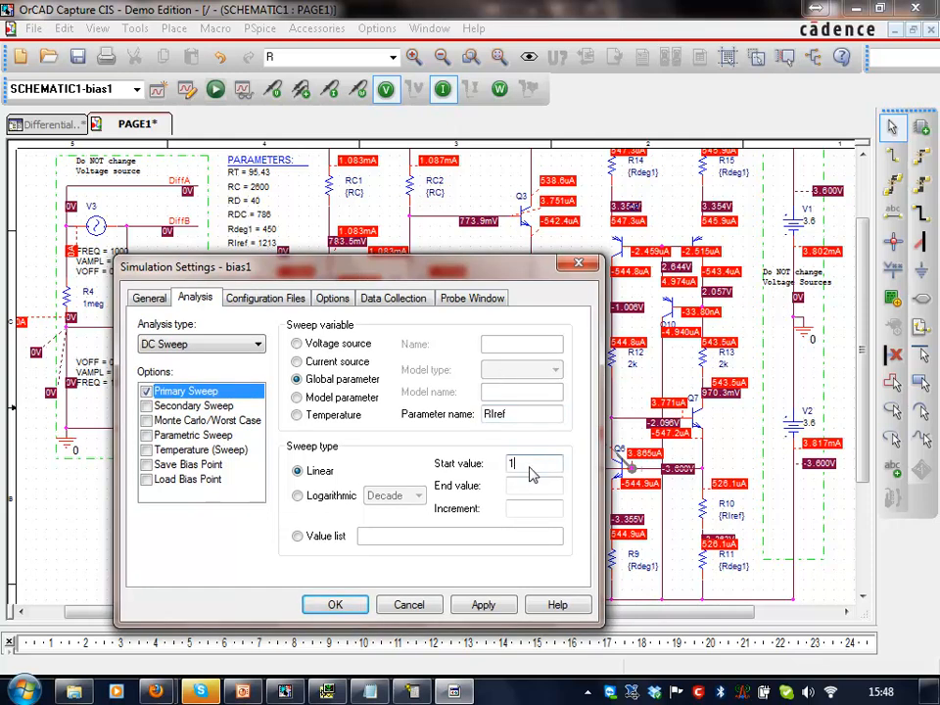
text(000)
click(536, 492)
text(2000)
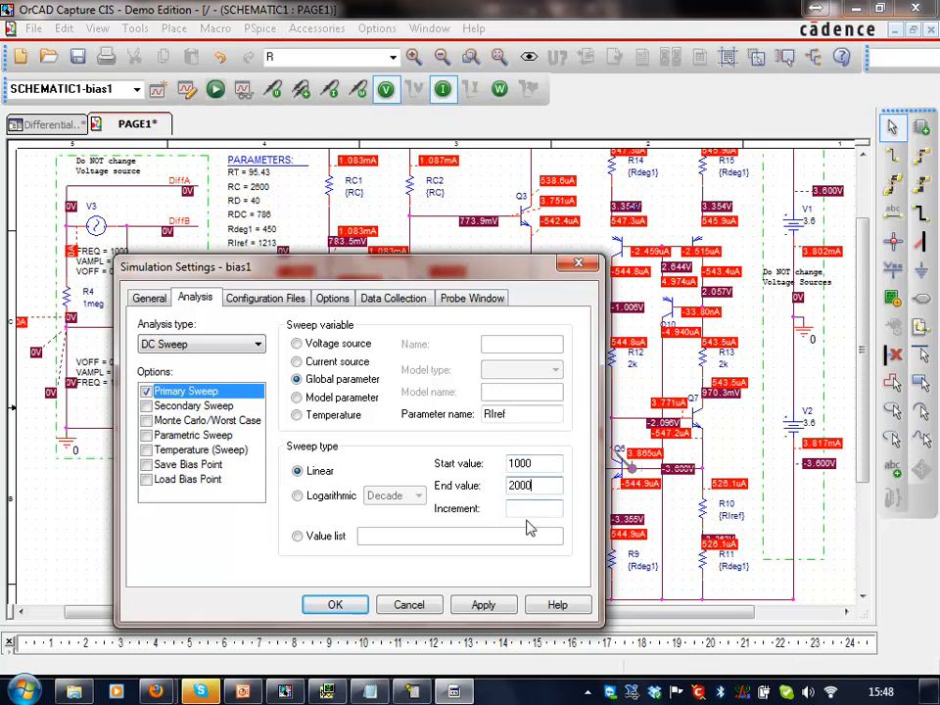
key(Tab)
text(1)
click(481, 605)
click(327, 605)
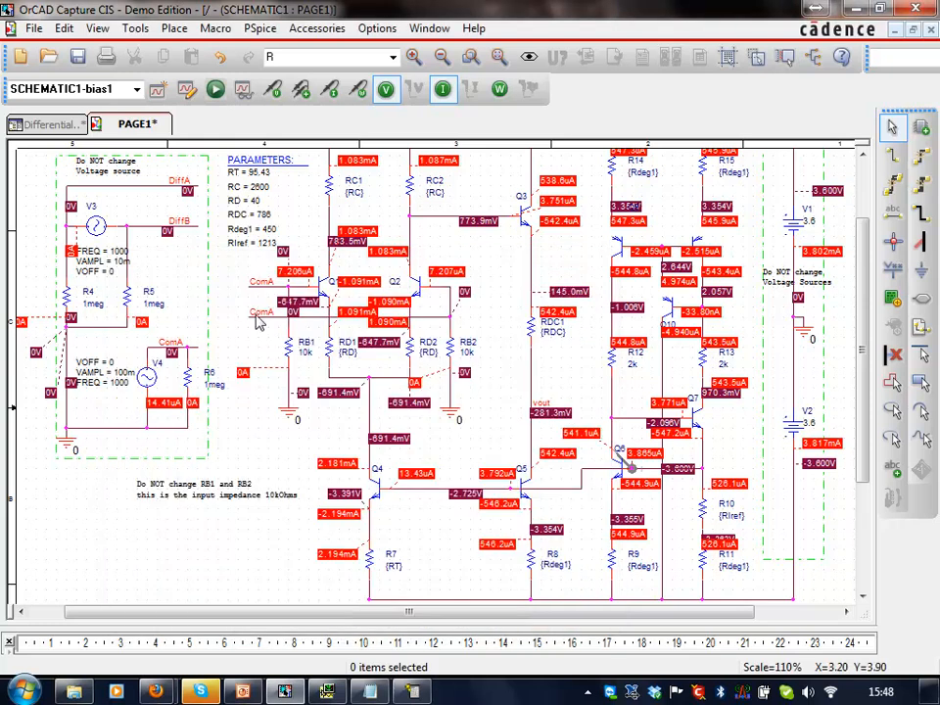
- Save the schematic and run the RIref DC sweep simulation
click(76, 56)
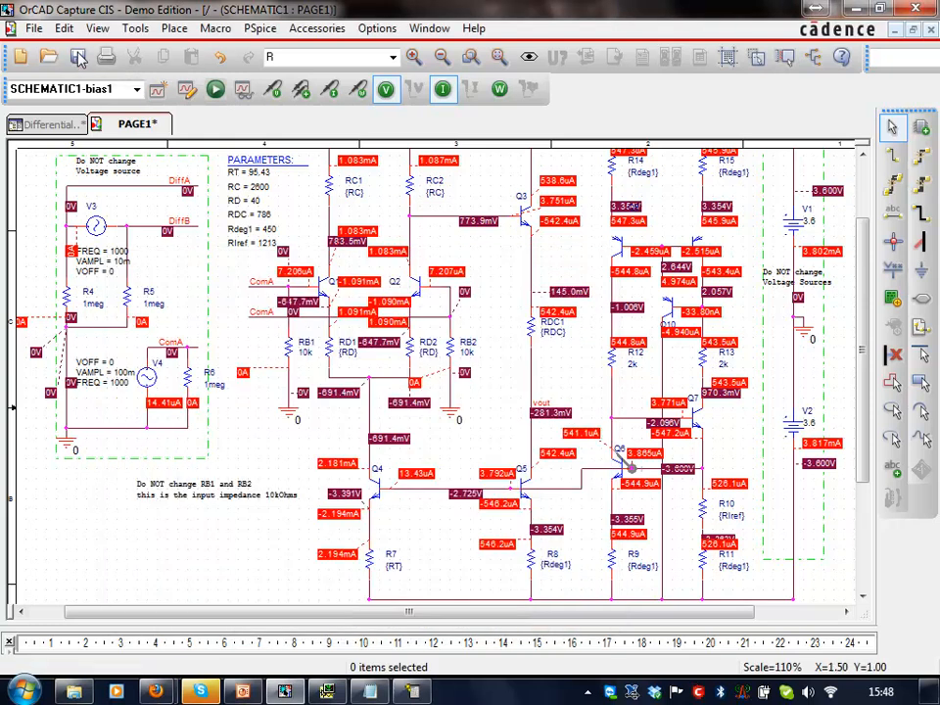
click(217, 90)
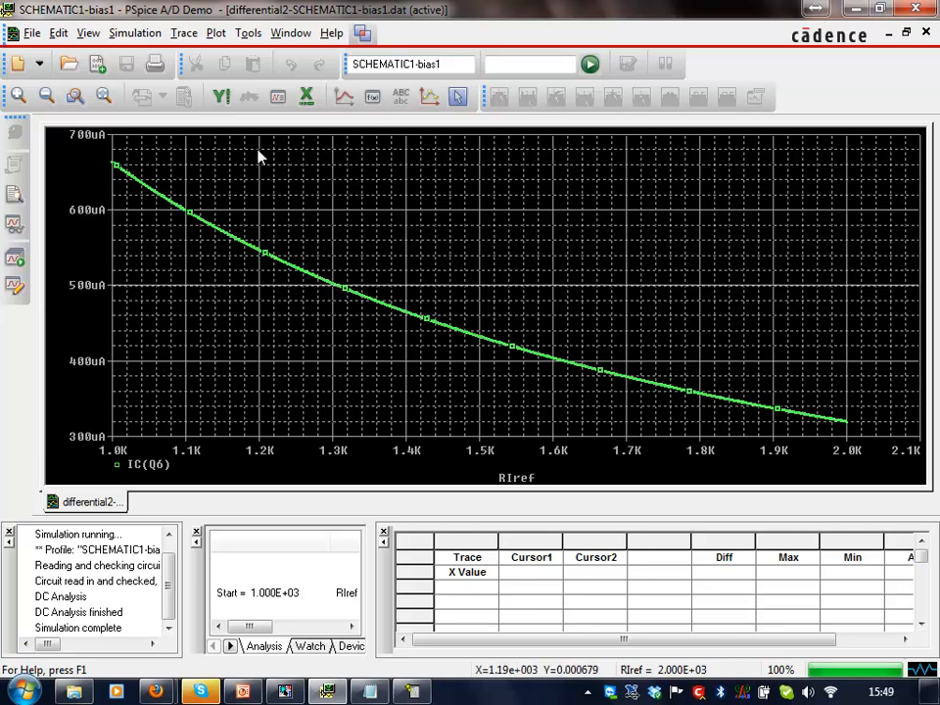
- Position a cursor on the IC(Q6) trace near 500 uA to read the corresponding RIref value
click(458, 95)
drag(294, 216, 338, 313)
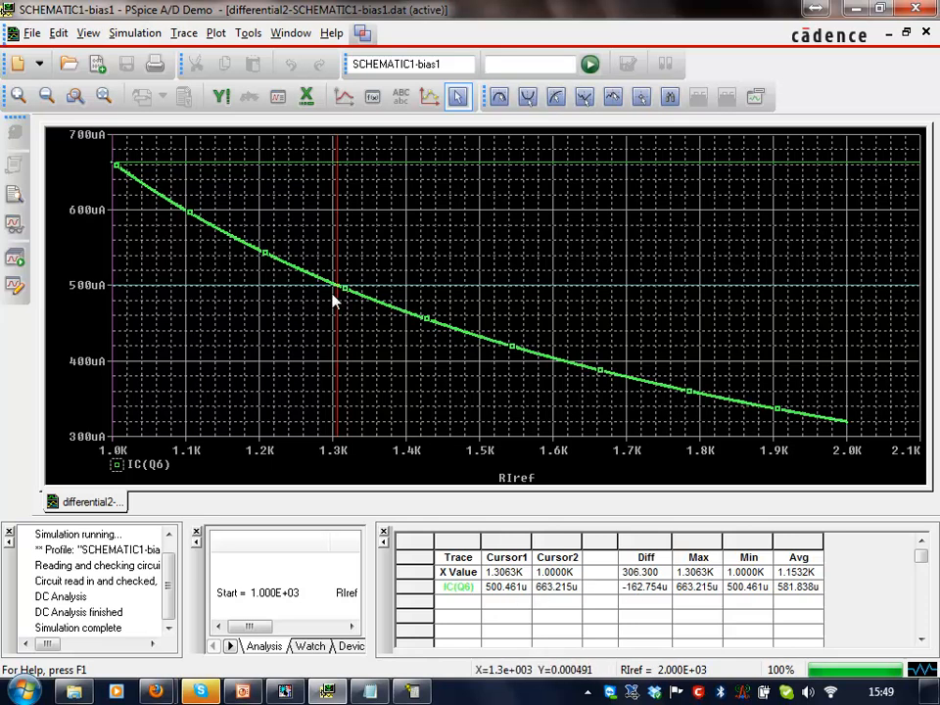
mouse_move(336, 300)
mouse_down()
mouse_move(347, 296)
mouse_move(337, 299)
mouse_up()
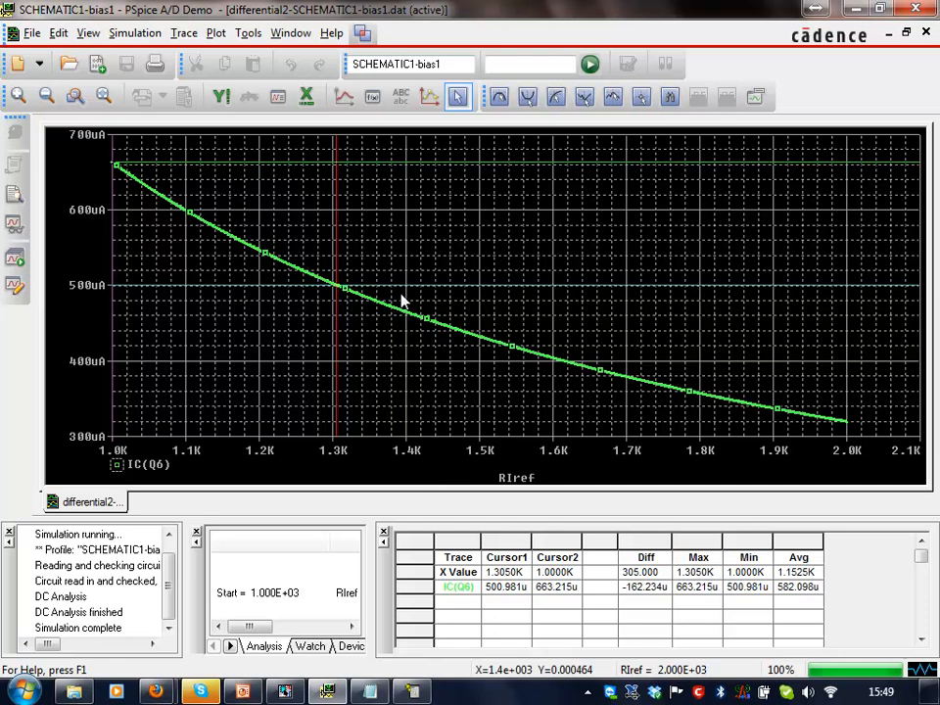
- Turn off the plot cursor and start an Evaluate Measurement expression with power and alias-name variables excluded from the list
click(186, 32)
click(419, 10)
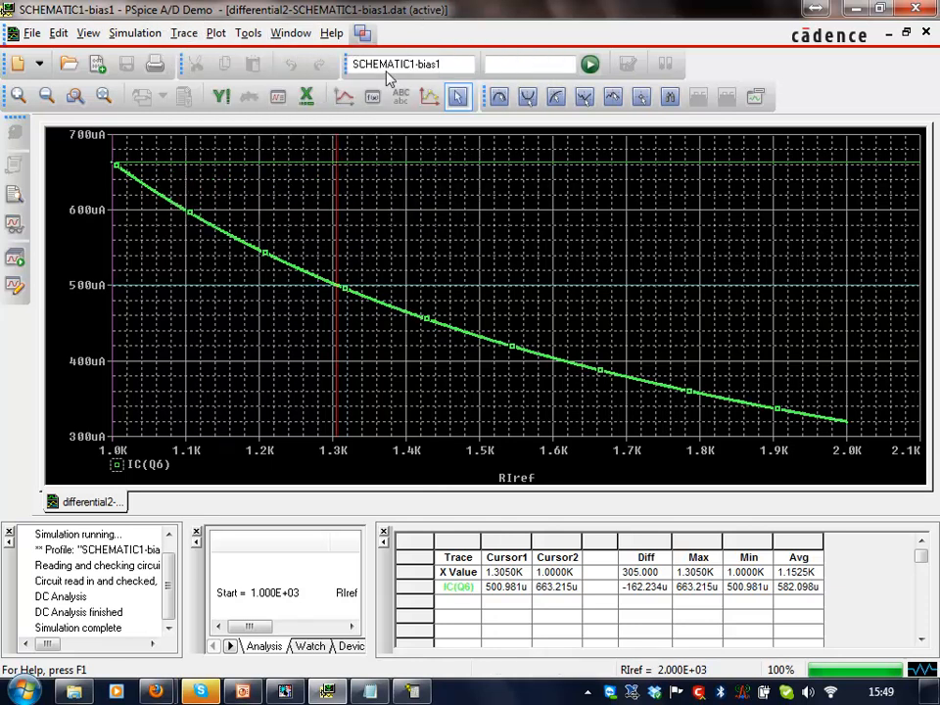
click(457, 97)
click(184, 33)
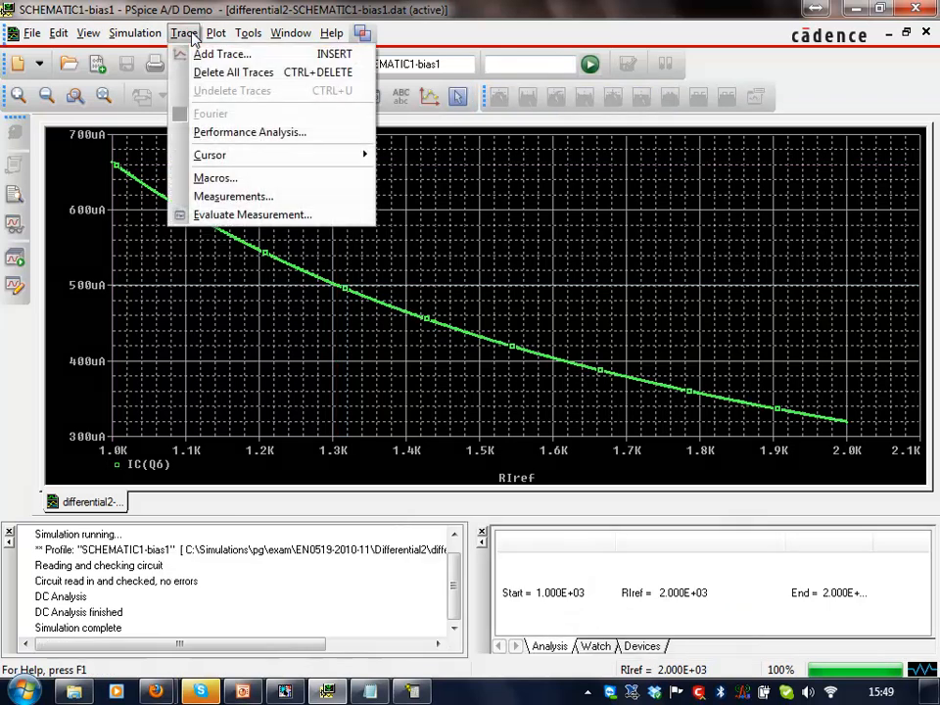
click(235, 216)
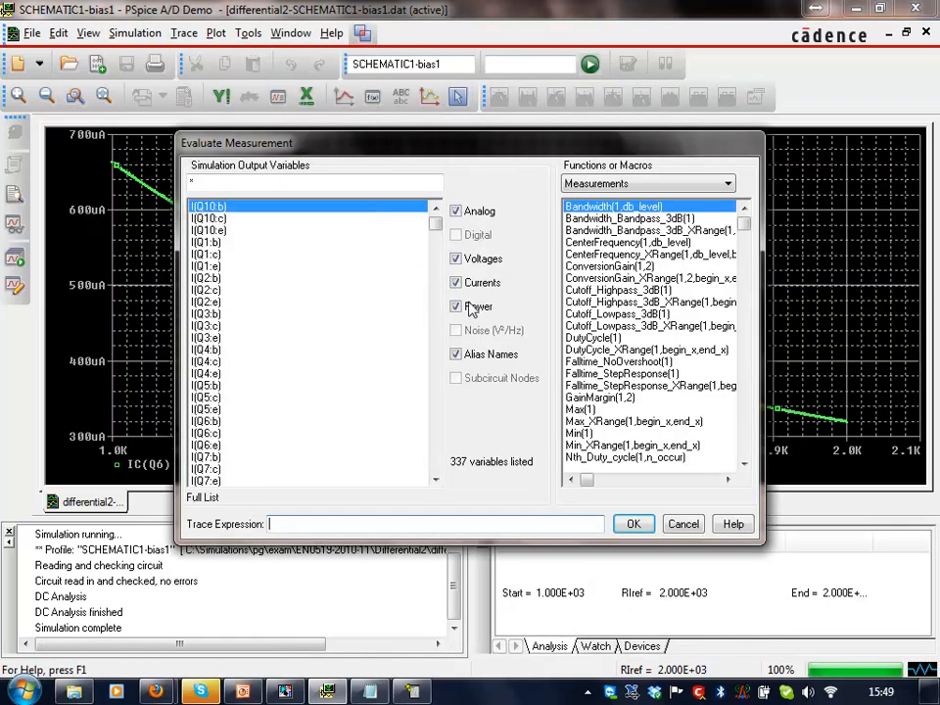
click(457, 354)
click(474, 308)
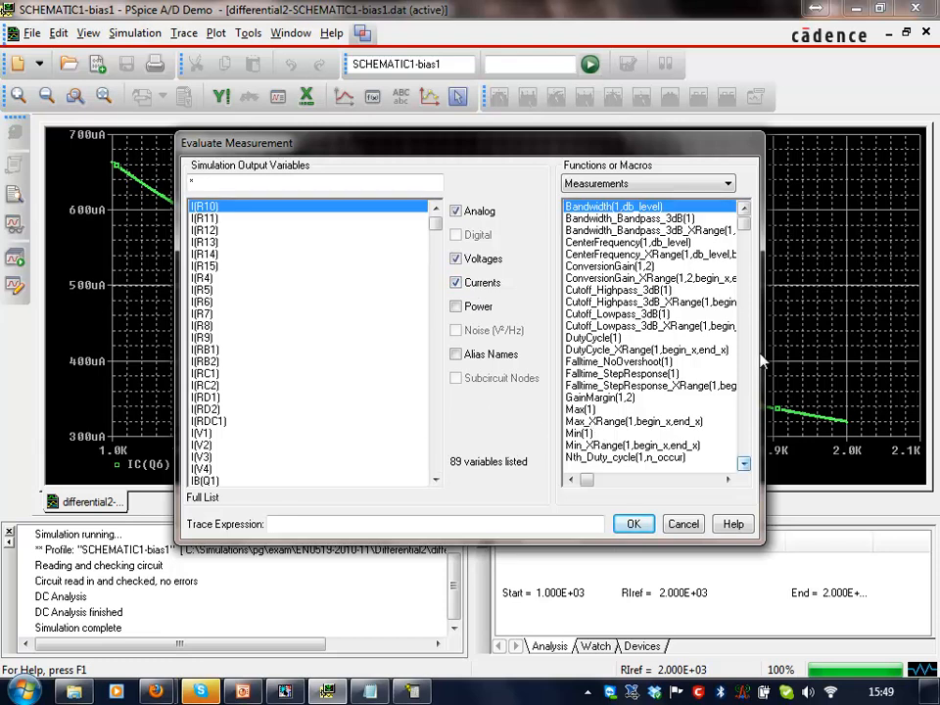
- Evaluate the measurement XatNthY(IC(Q6),0.5m,1) to find the RIref value at a Q6 collector current of 0.5 mA
drag(746, 225, 746, 447)
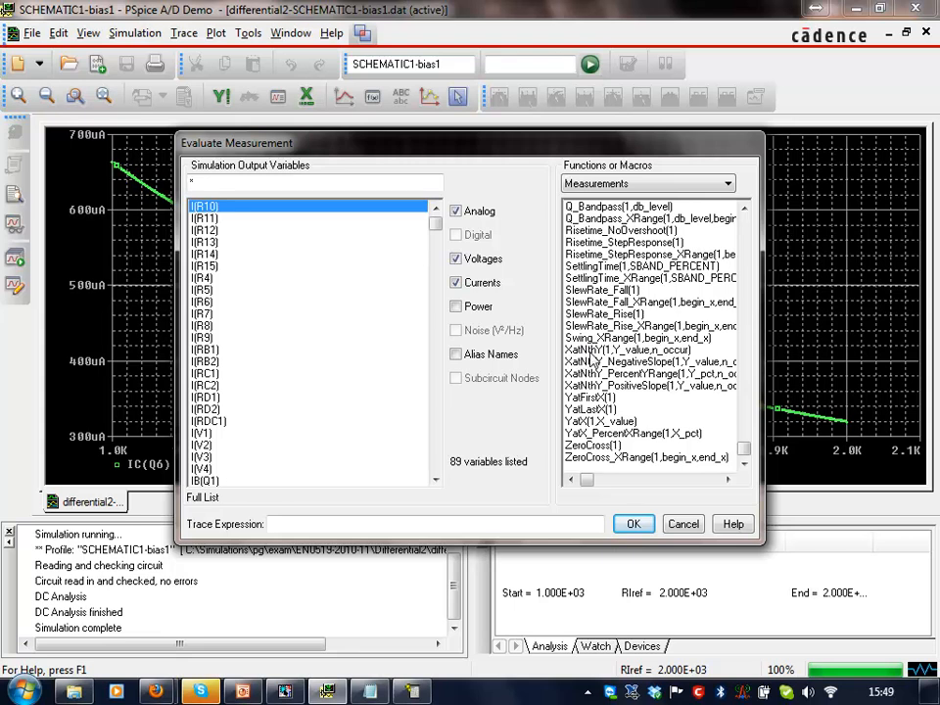
click(593, 351)
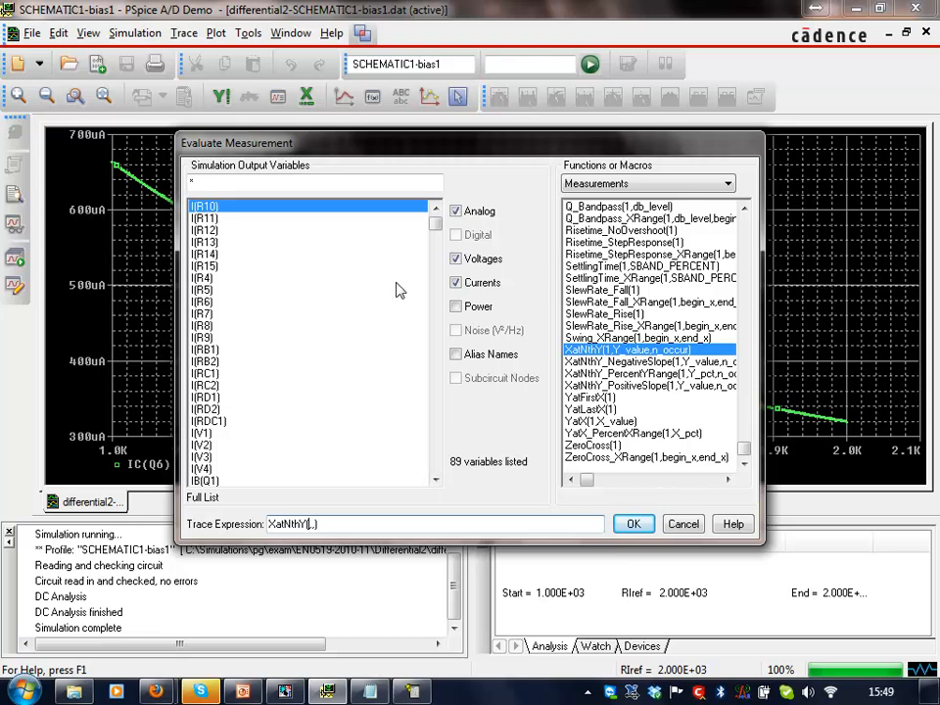
click(439, 254)
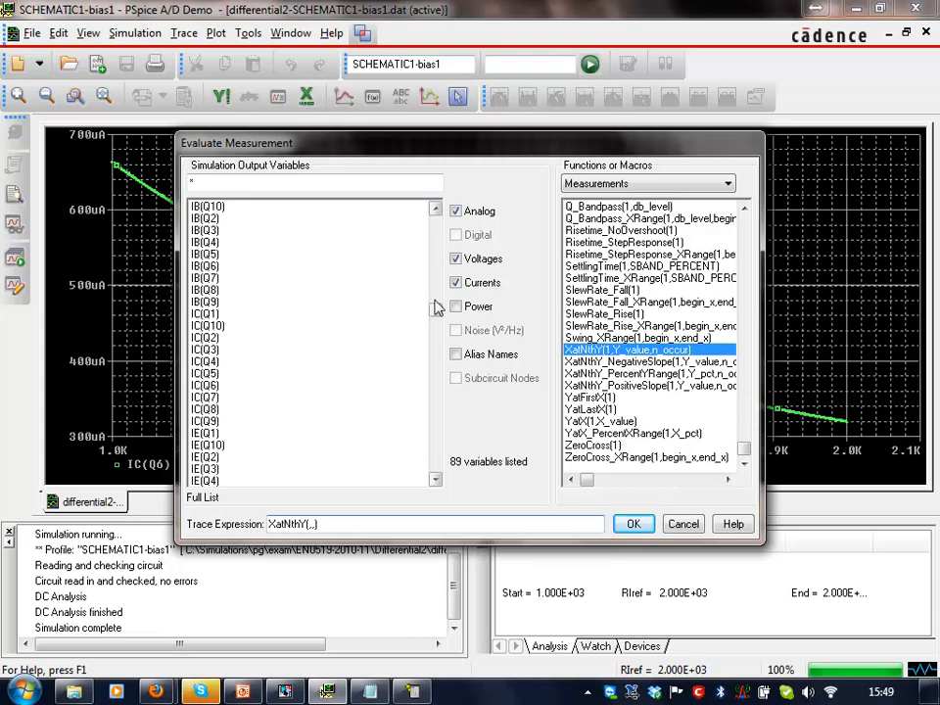
click(206, 395)
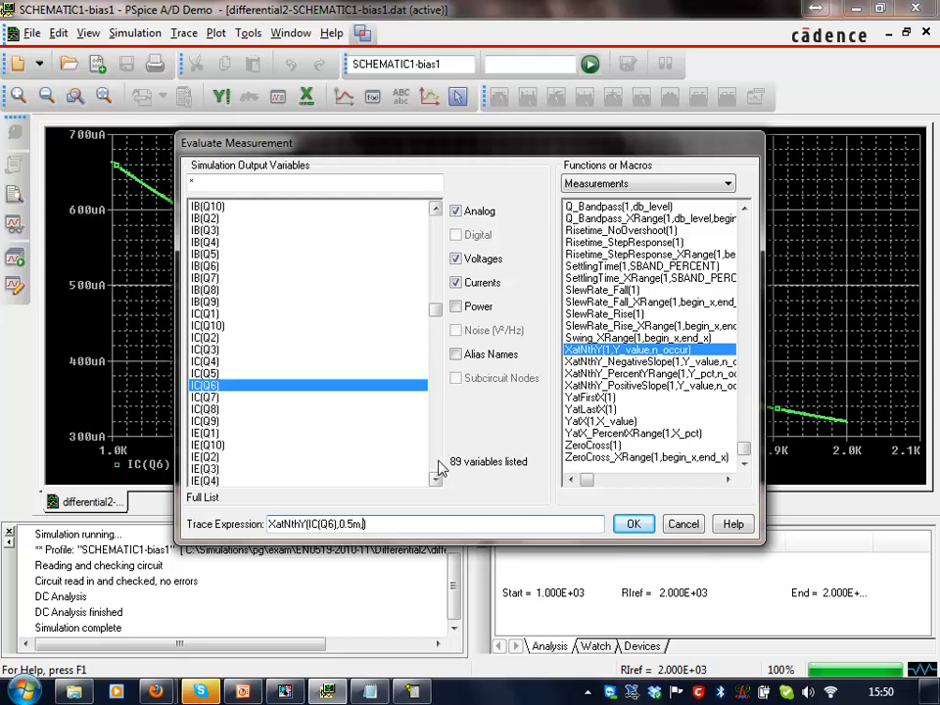
click(634, 525)
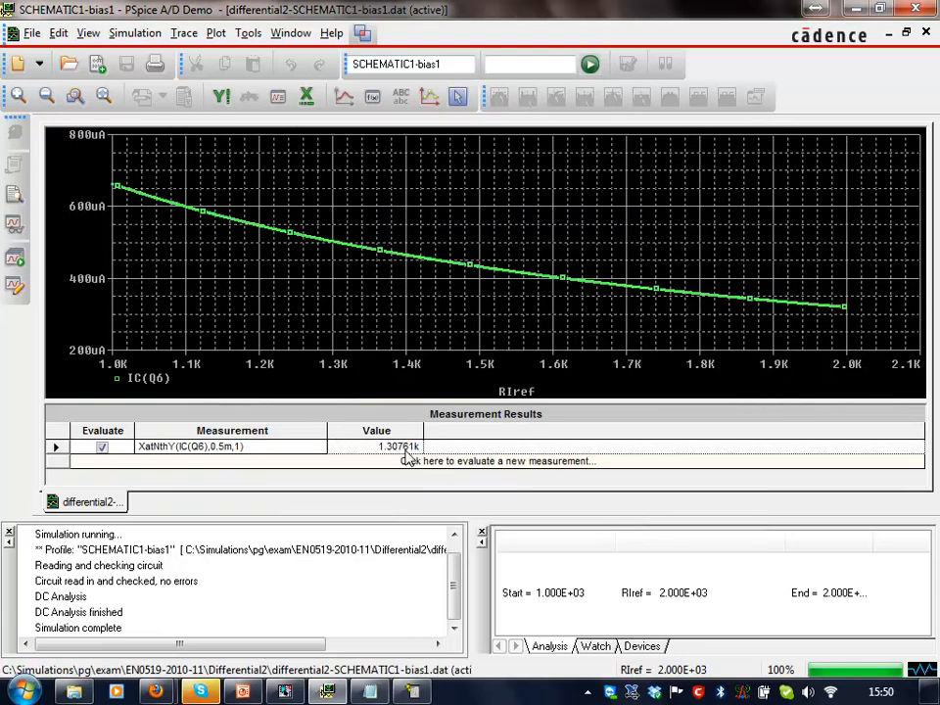
- Switch to OrCAD Capture, set the RIref parameter to 1307.6, and save the schematic
key(alt+Tab)
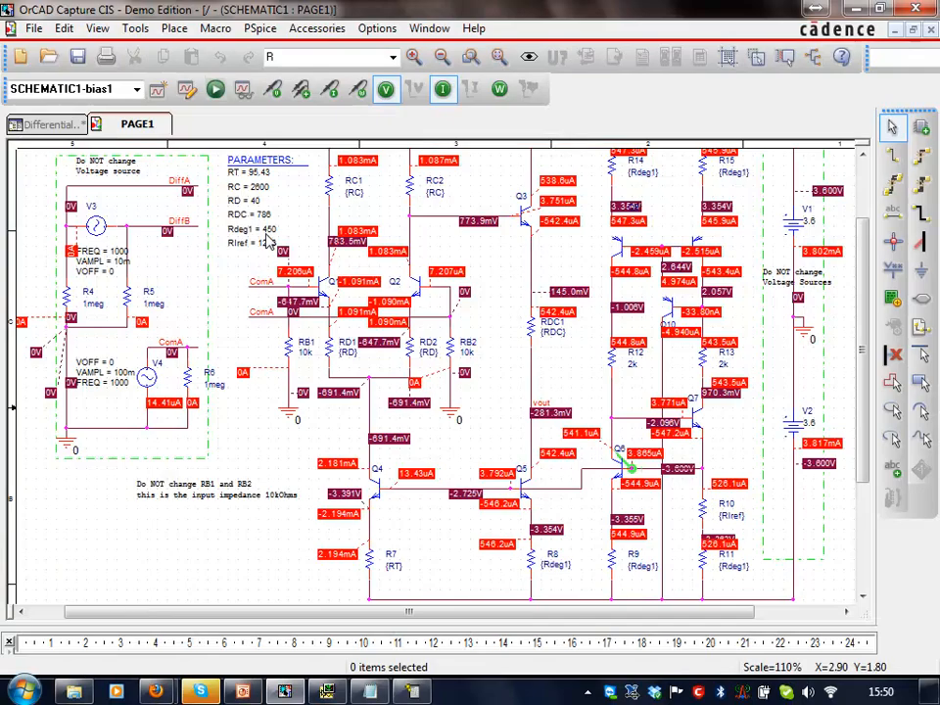
double_click(253, 243)
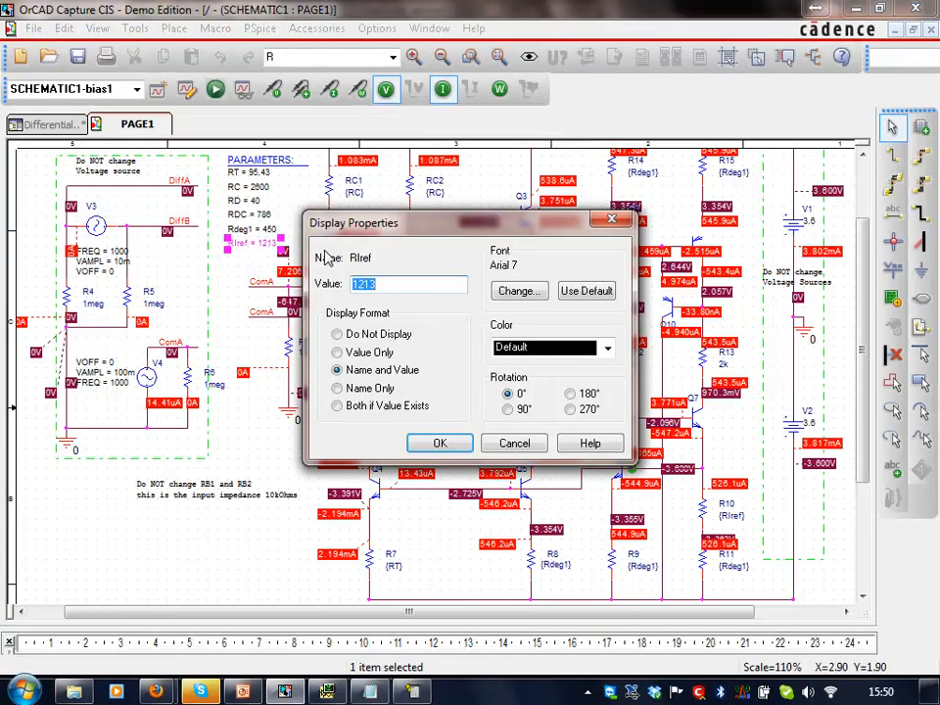
text(13)
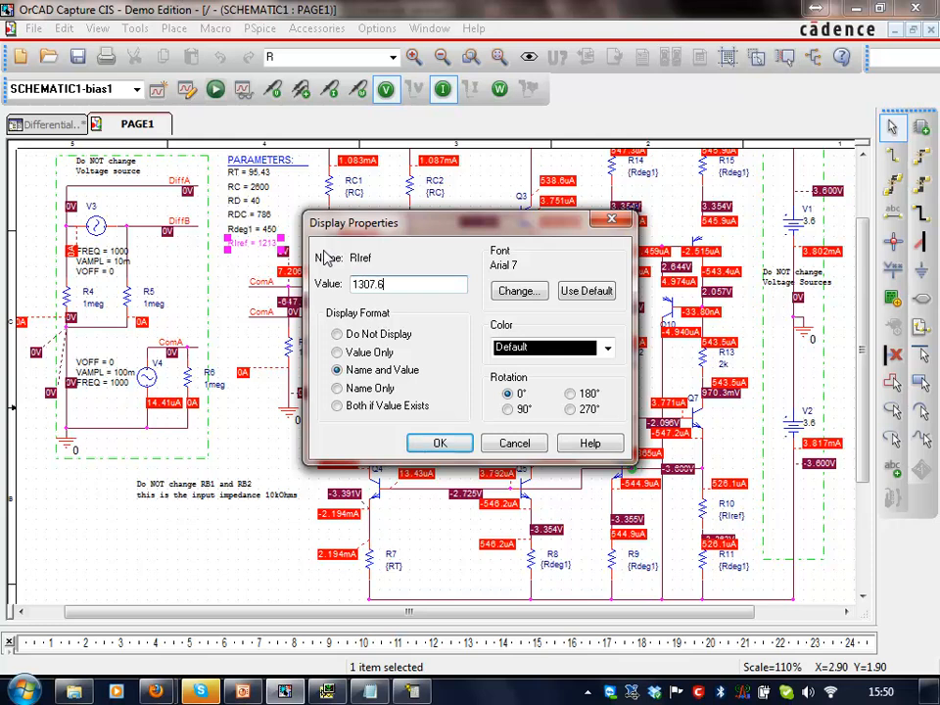
click(440, 442)
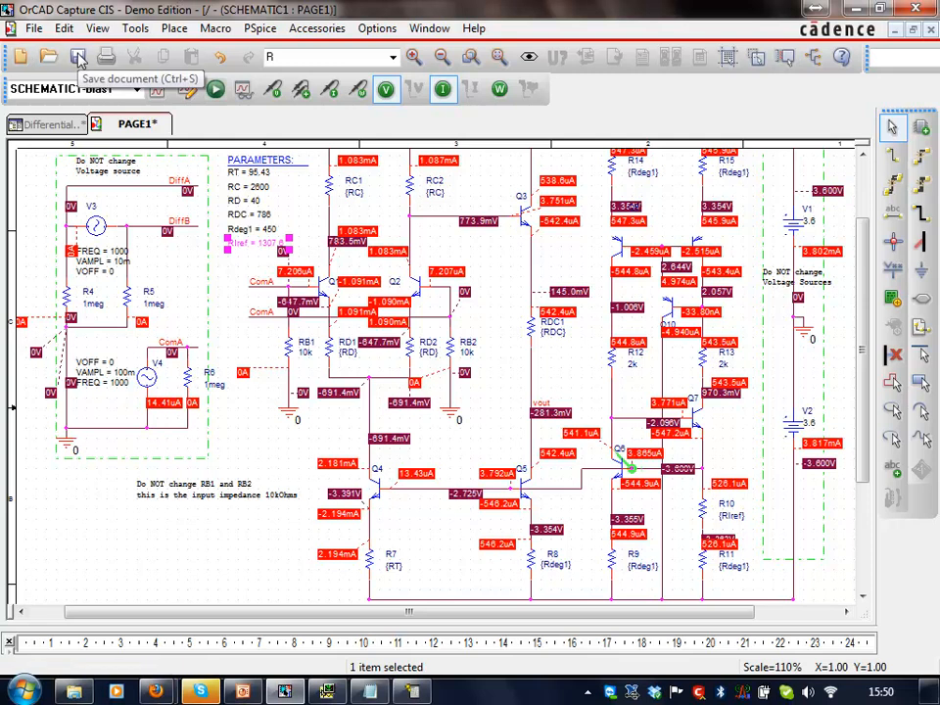
click(78, 60)
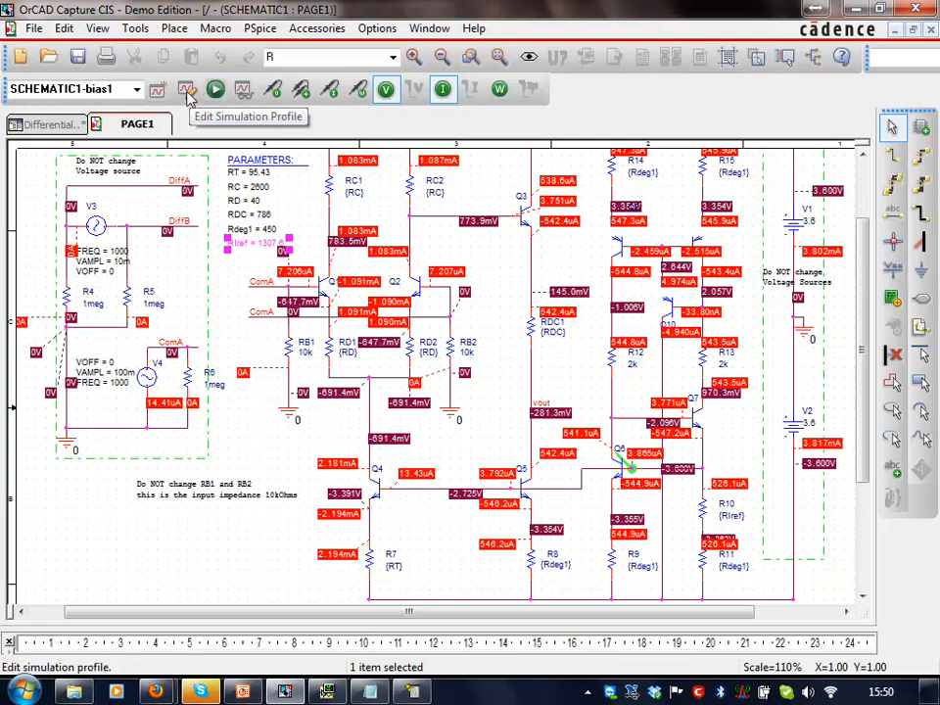
- Change the bias1 simulation profile's analysis type to Bias Point and apply the settings
click(188, 90)
click(369, 241)
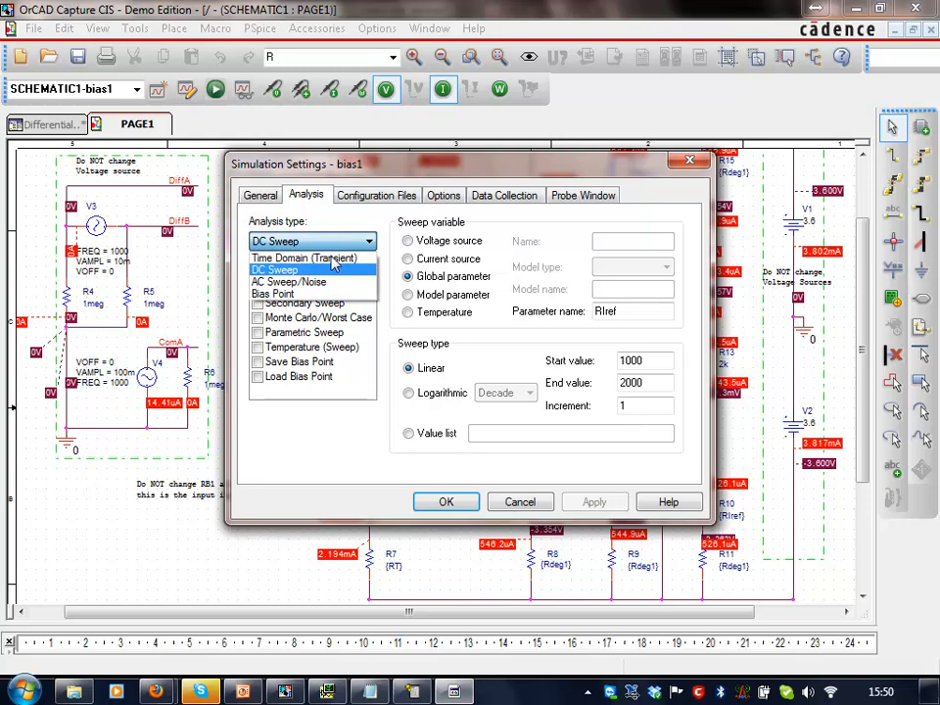
click(265, 294)
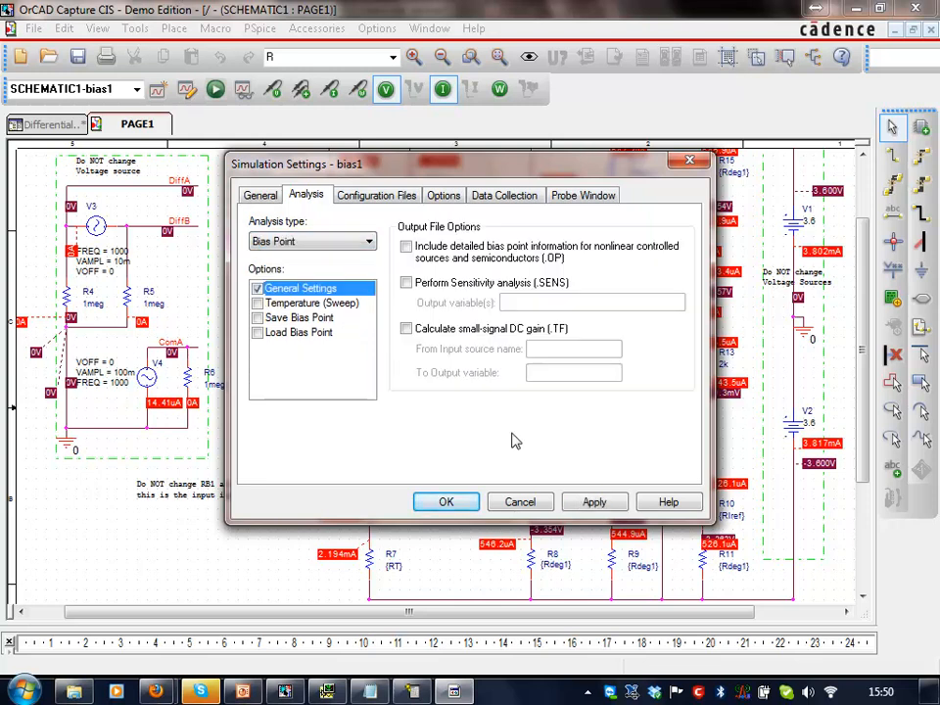
click(594, 502)
click(447, 502)
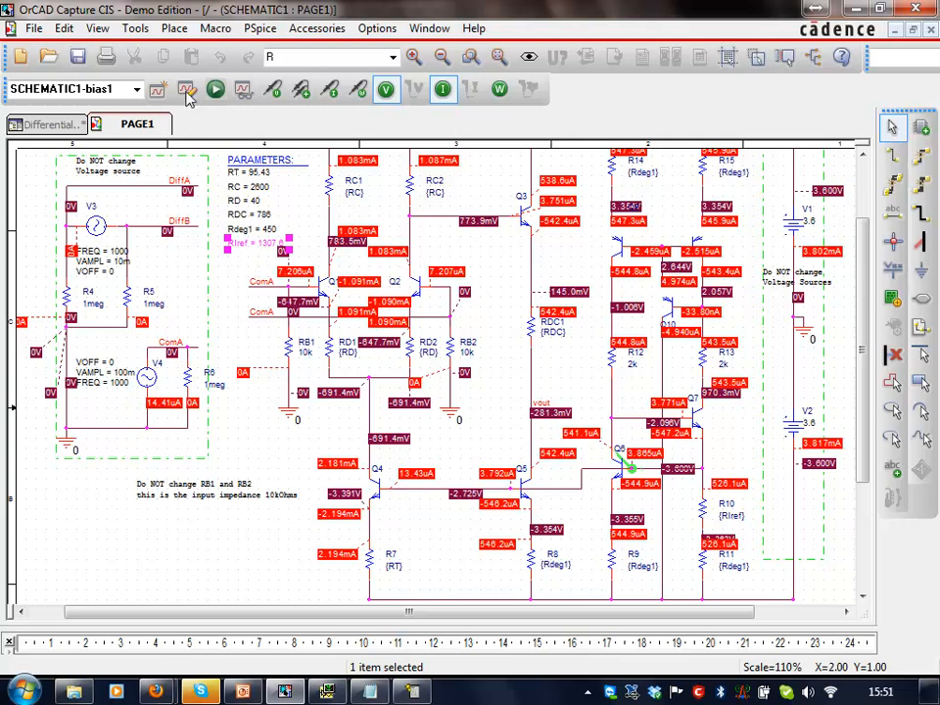
- Run the bias point simulation and check Q6's collector current on the schematic
click(218, 90)
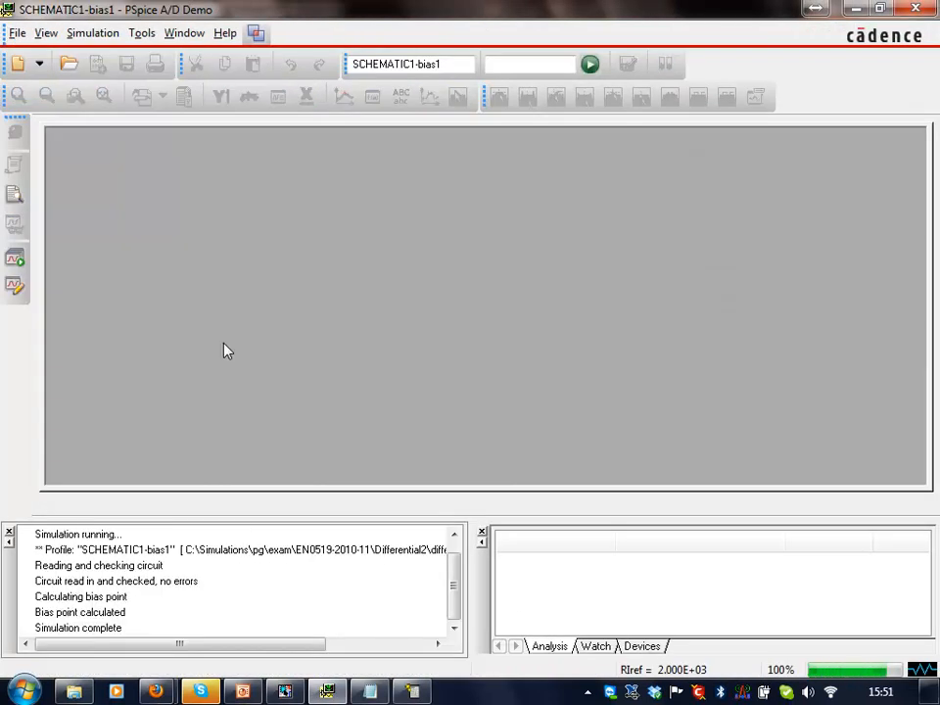
click(327, 692)
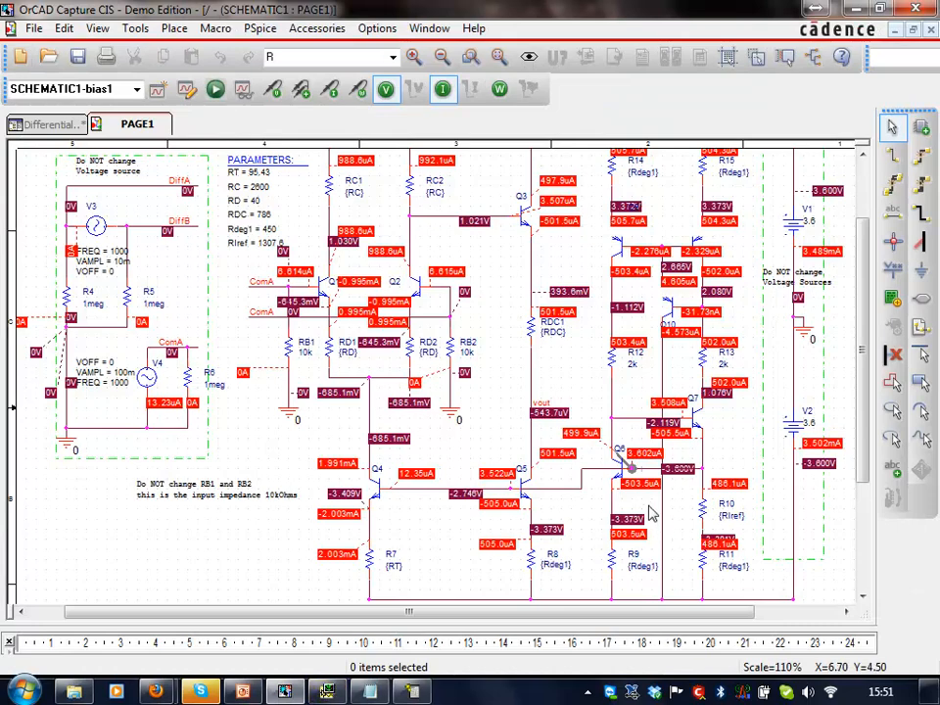
click(580, 433)
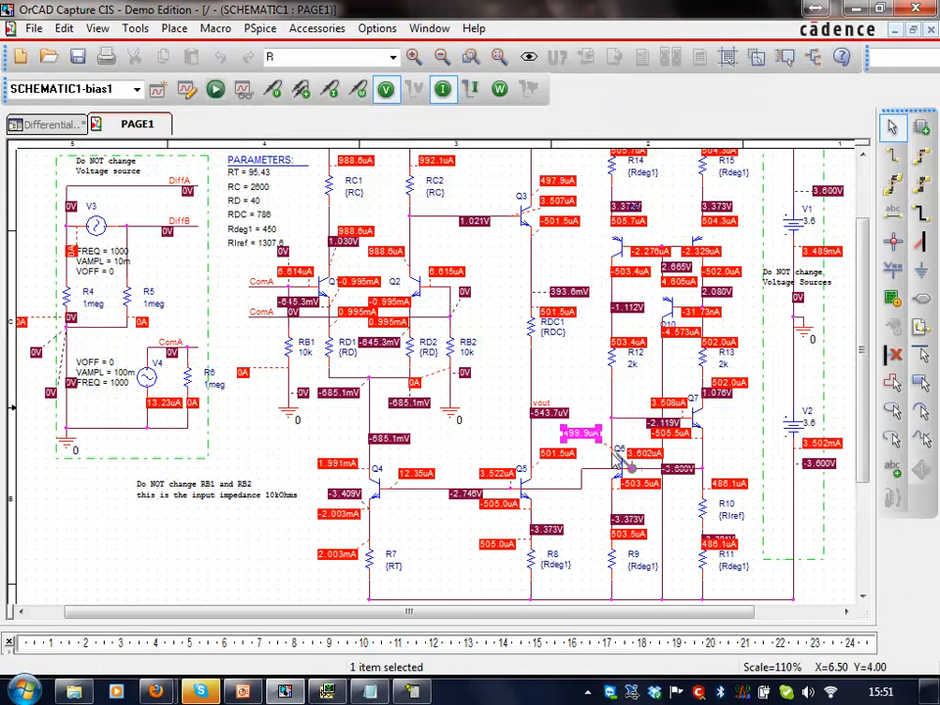
click(591, 389)
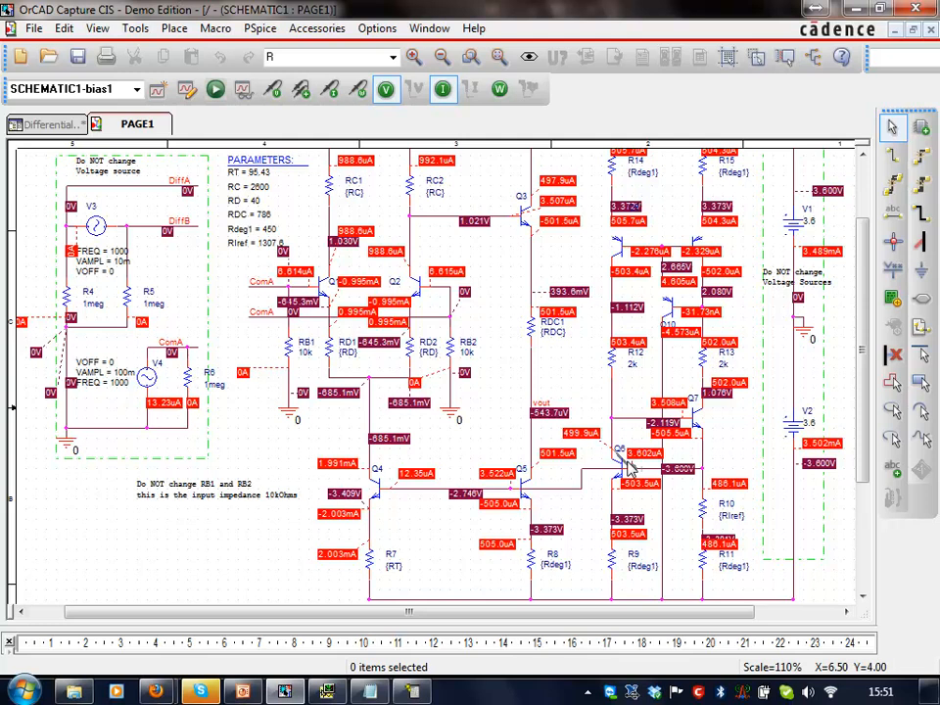
- Check Q4's collector current and its RT resistor R7, and move the current marker from Q6's collector to Q4's
click(340, 469)
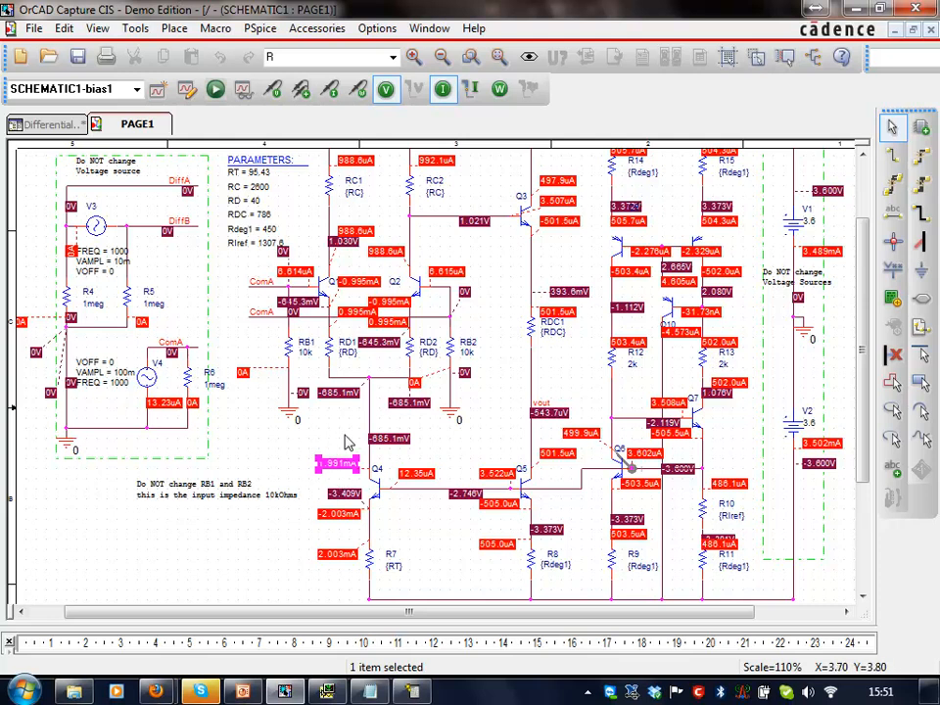
click(395, 568)
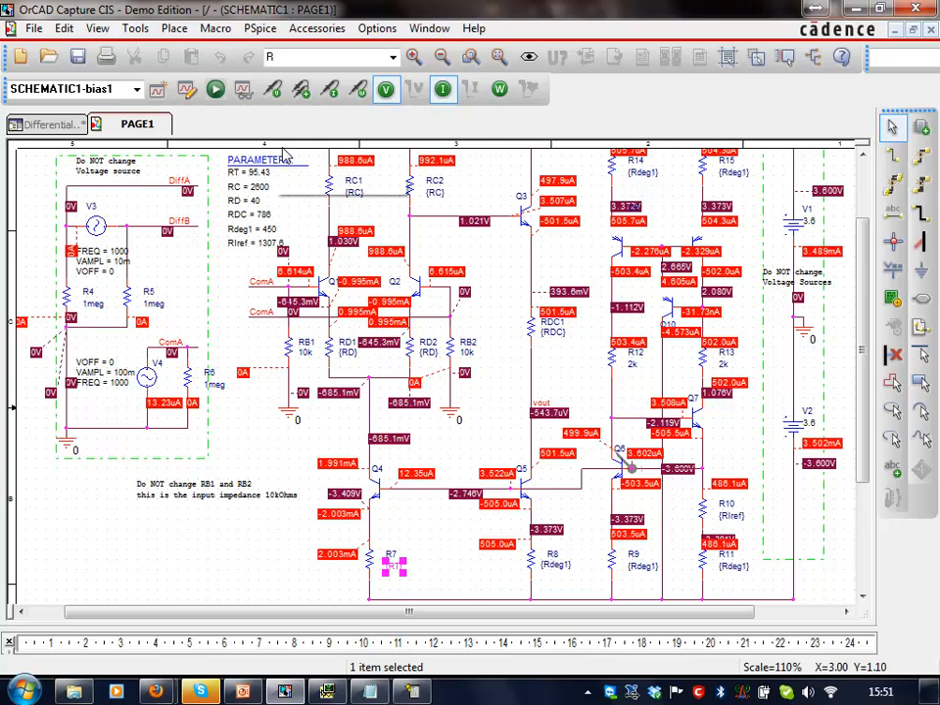
click(629, 458)
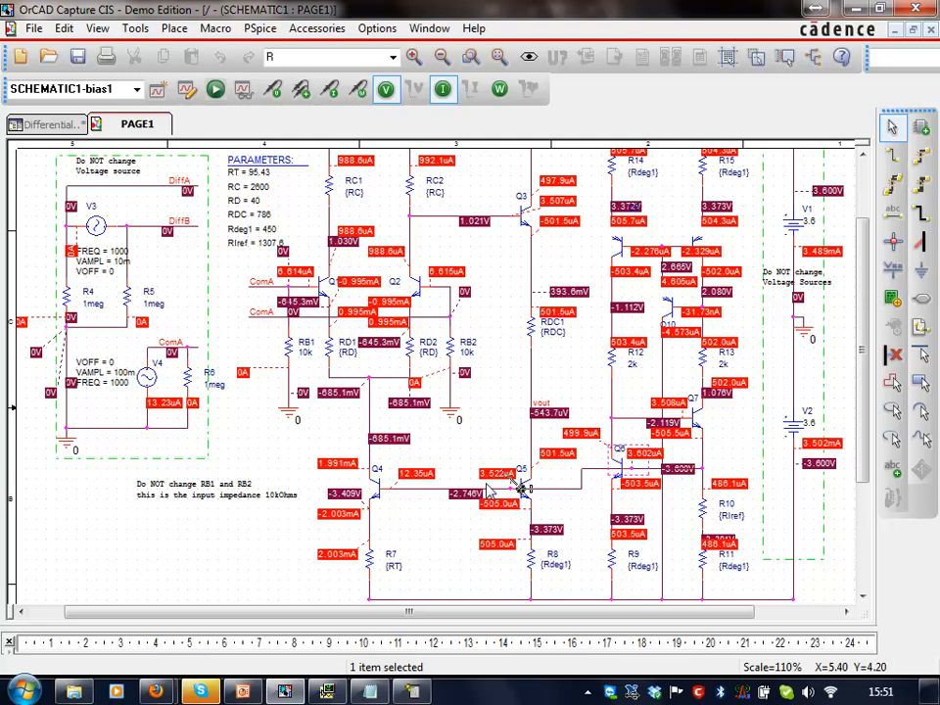
click(389, 484)
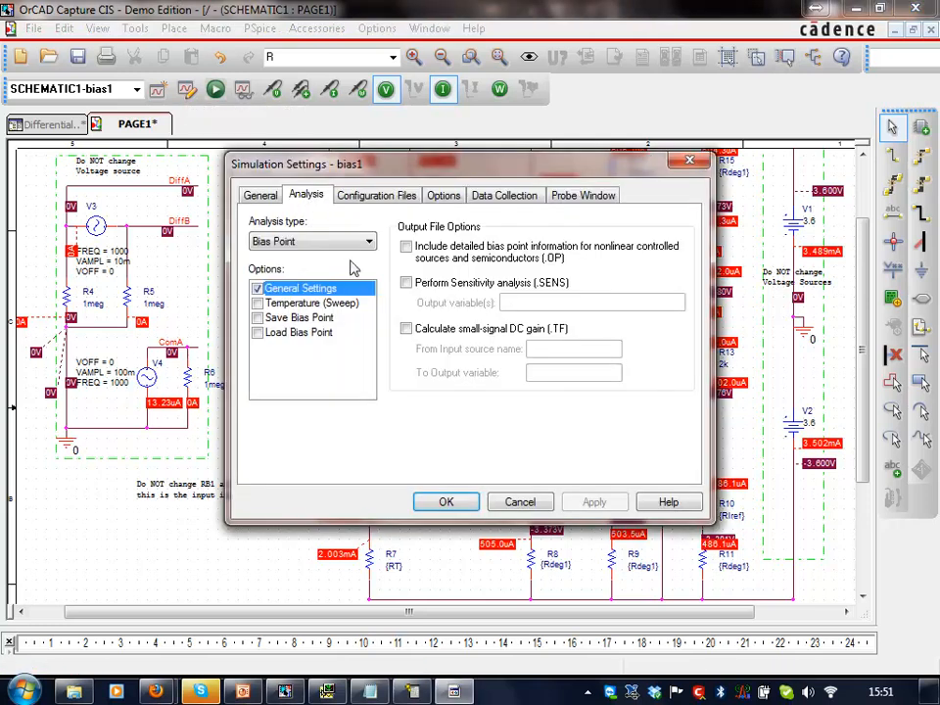
- Change the bias1 analysis type to DC Sweep with the global parameter RT as the primary sweep variable
click(311, 241)
click(294, 269)
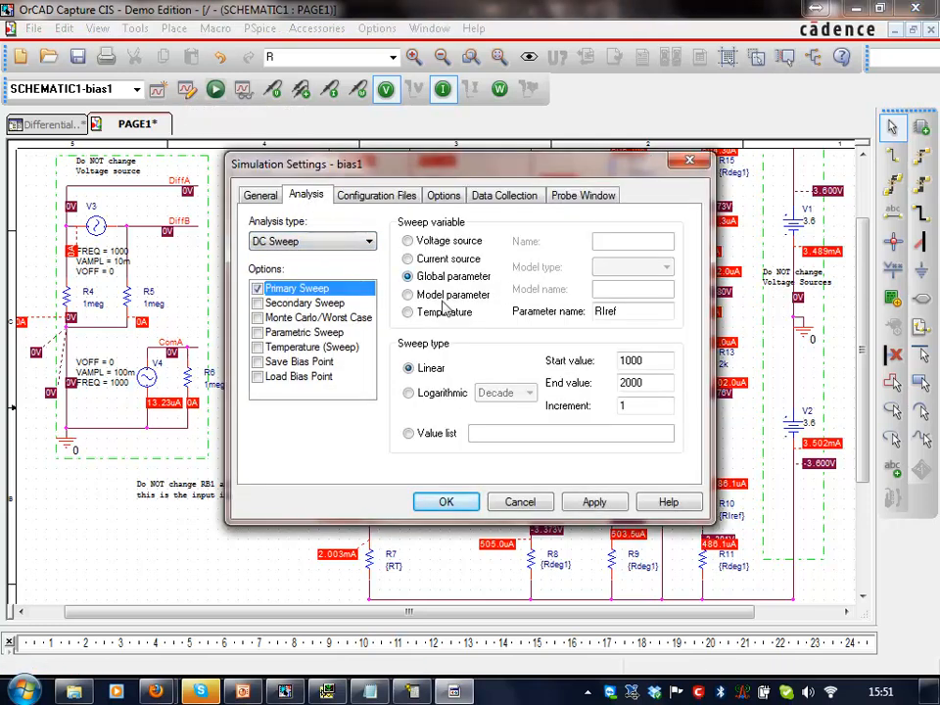
drag(637, 312, 558, 314)
text(RT)
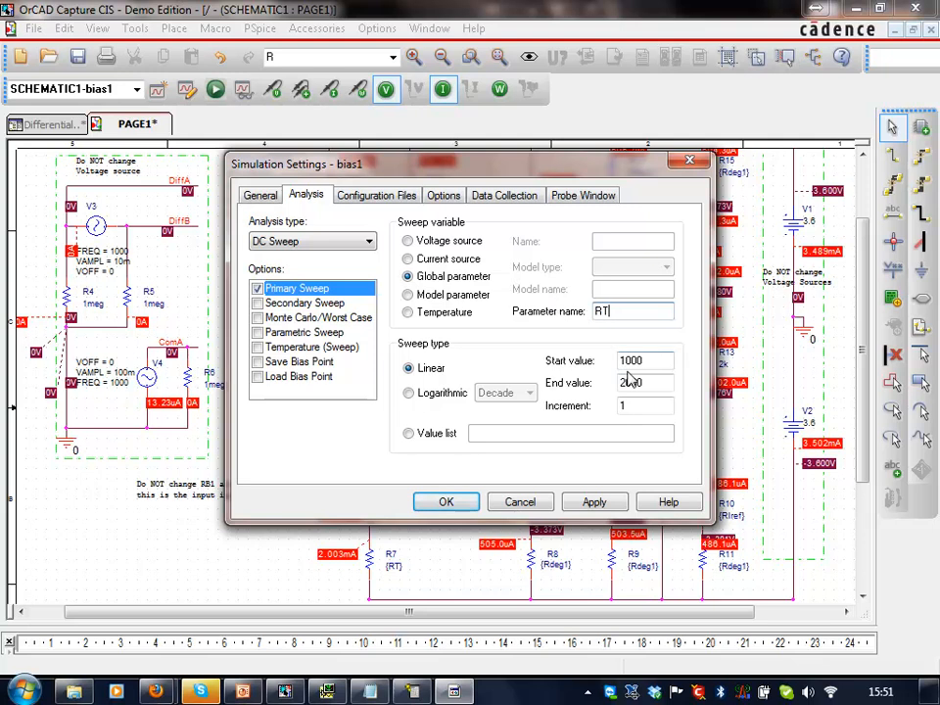
- Define the linear RT sweep from 90 to 100 with an increment of 0.1, apply it, and run the simulation
key(Tab)
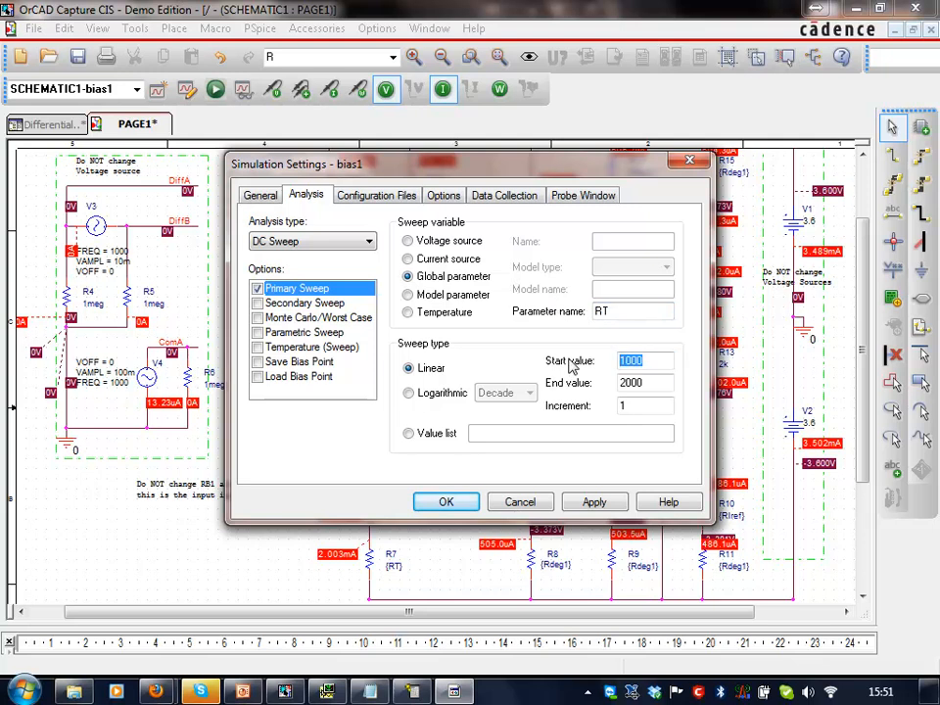
text(90)
drag(648, 383, 588, 387)
text(1)
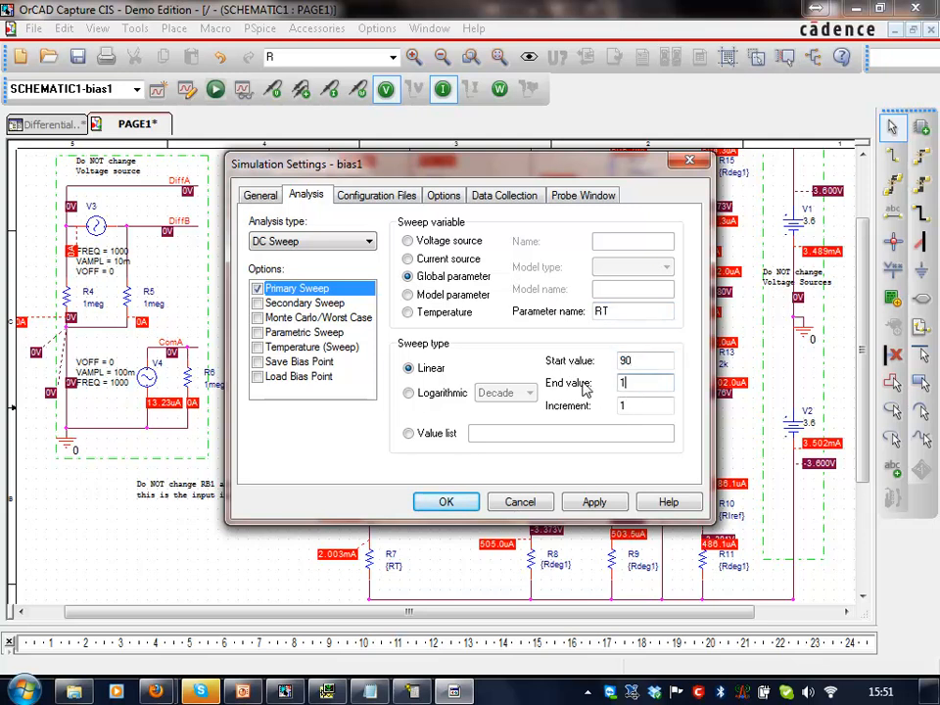
text(00)
click(632, 409)
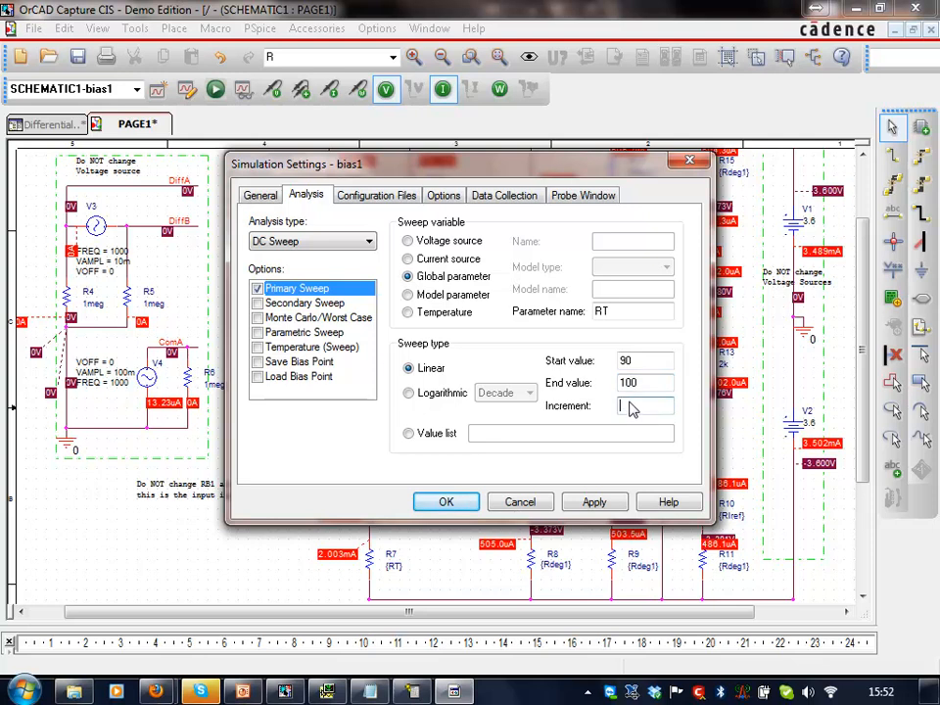
text(0.1)
click(601, 504)
click(457, 498)
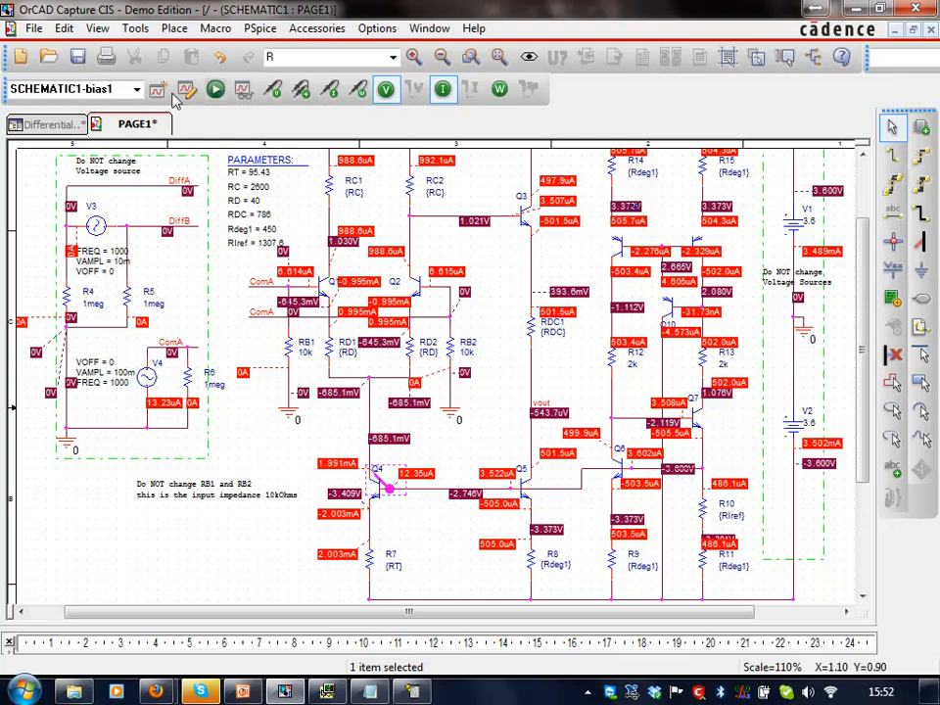
click(214, 90)
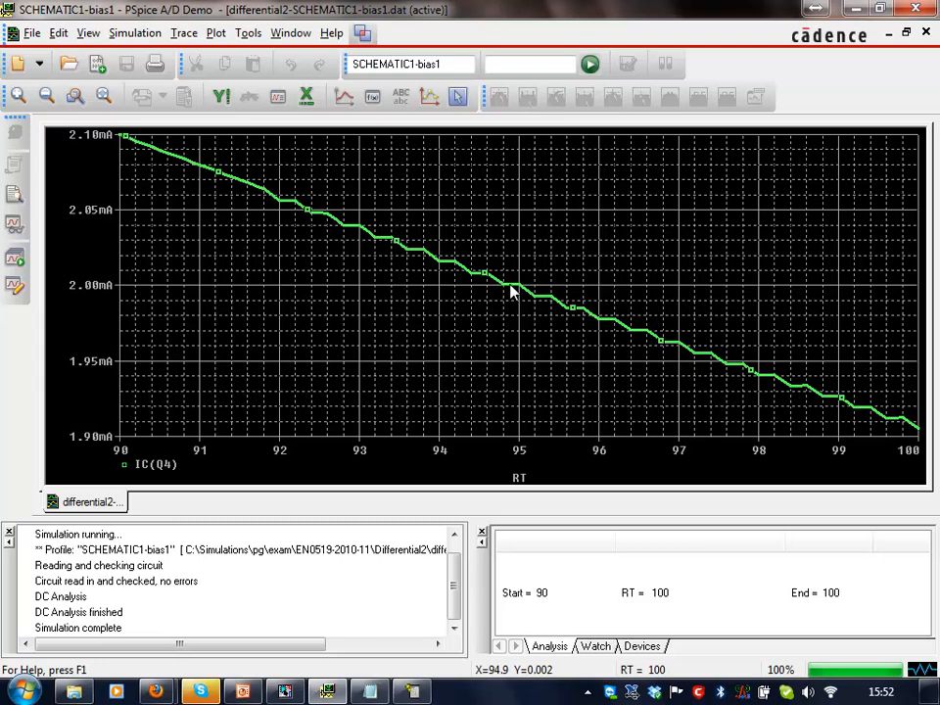
- Set the bias1 profile's relative accuracy of voltages and currents (RELTOL) to 0.0001 and rerun the RT sweep
click(284, 691)
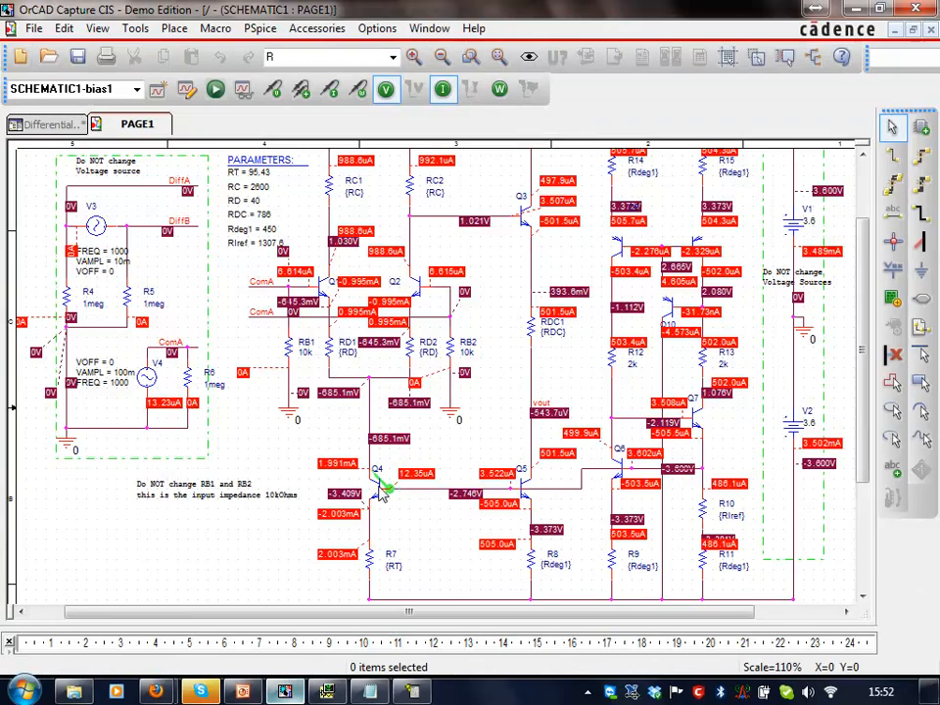
click(188, 91)
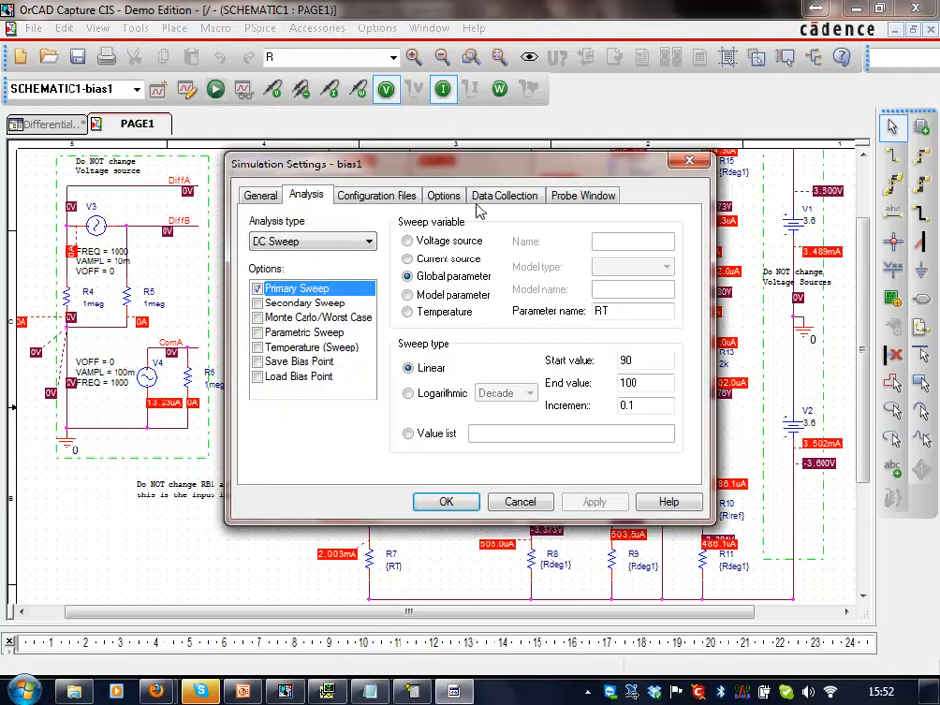
click(443, 195)
click(587, 239)
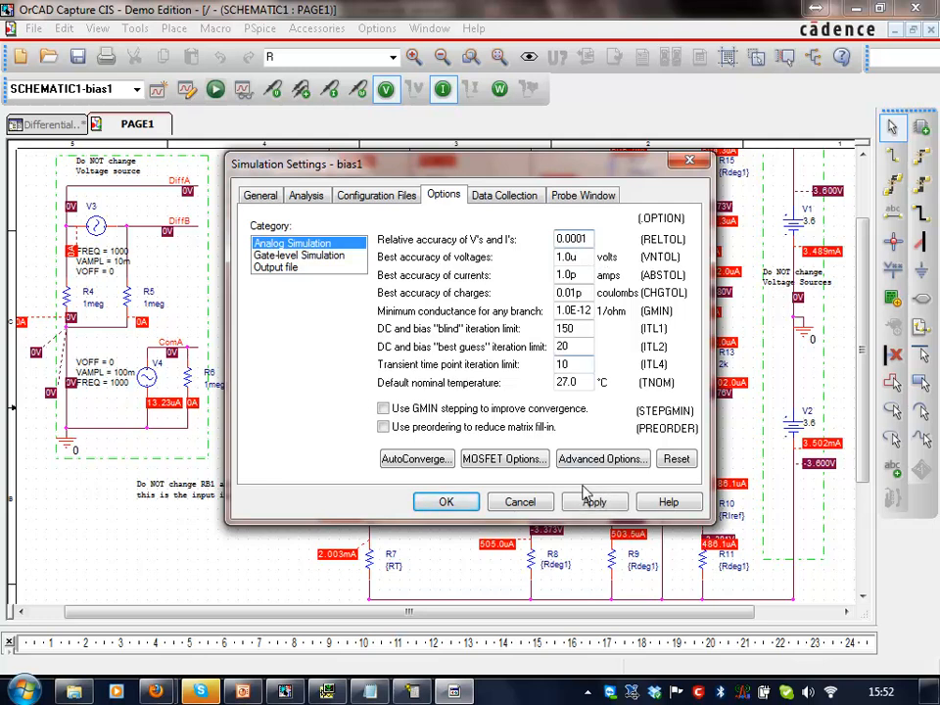
click(594, 503)
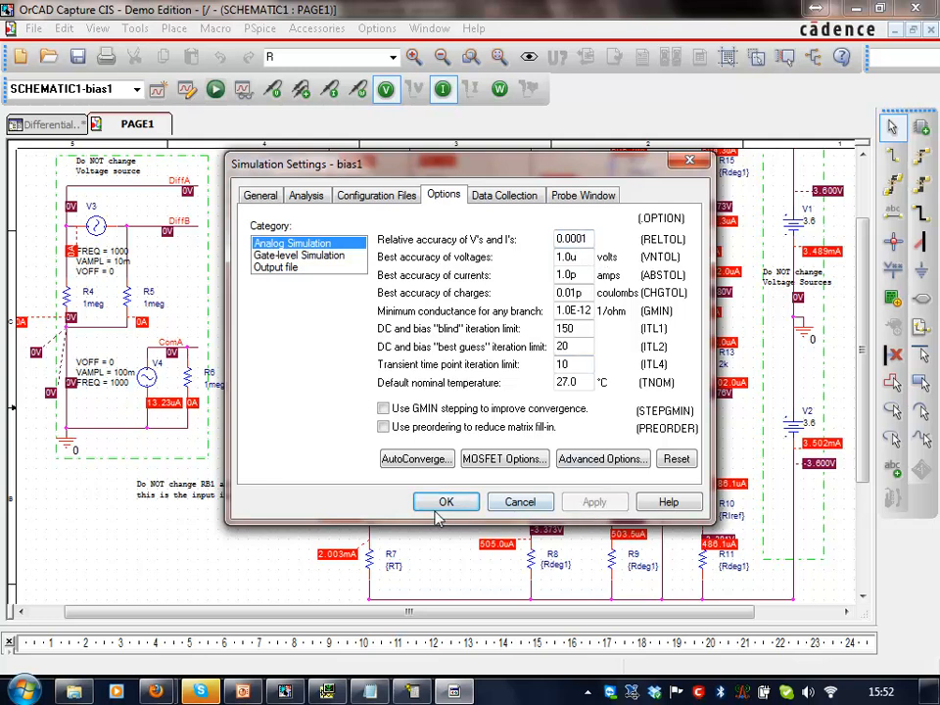
click(444, 501)
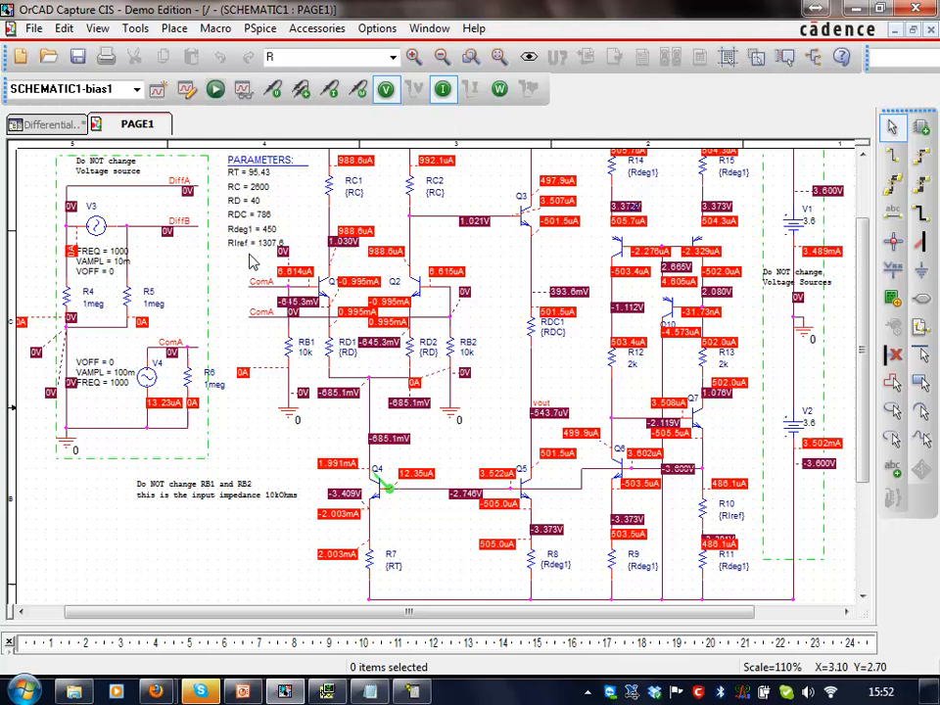
click(216, 89)
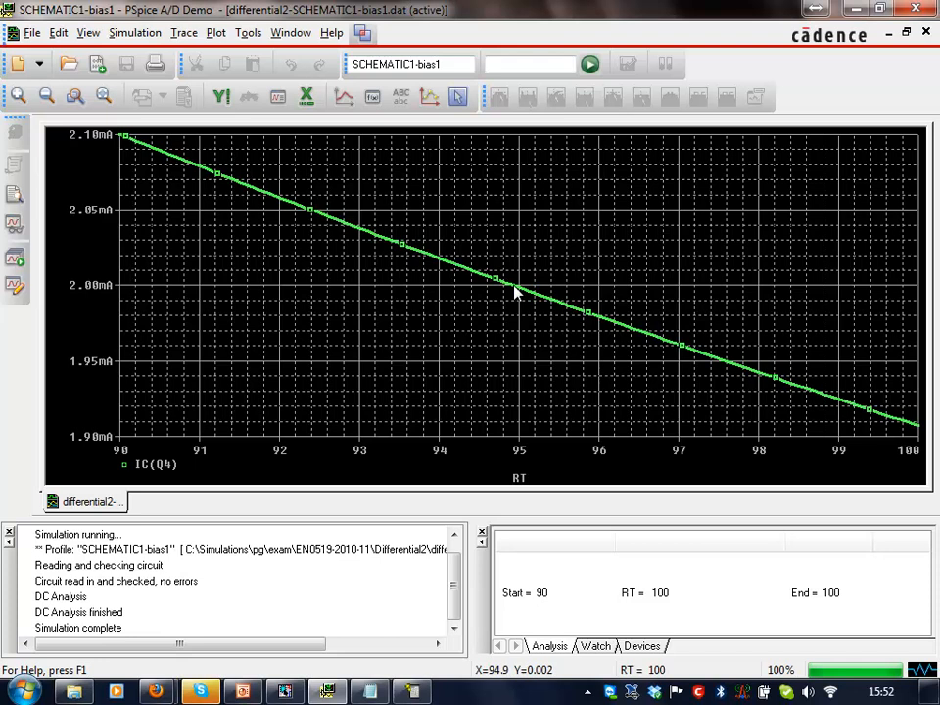
- Evaluate the measurement XatNthY(IC(Q4),2m,1) on the sweep to find the RT value giving 2 mA in Q4
click(184, 34)
click(284, 212)
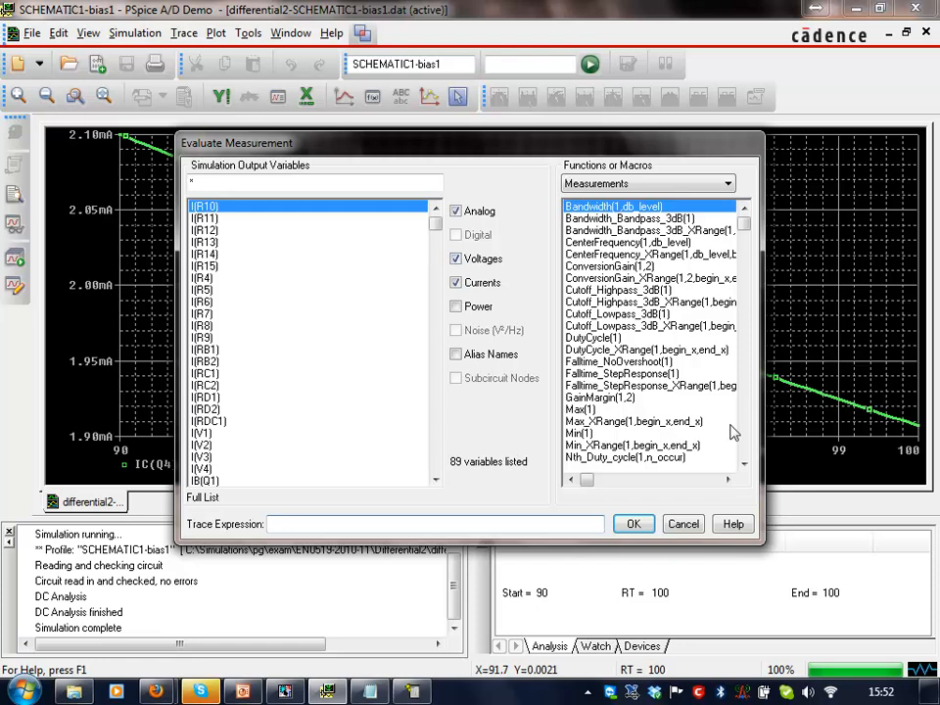
click(745, 376)
click(745, 382)
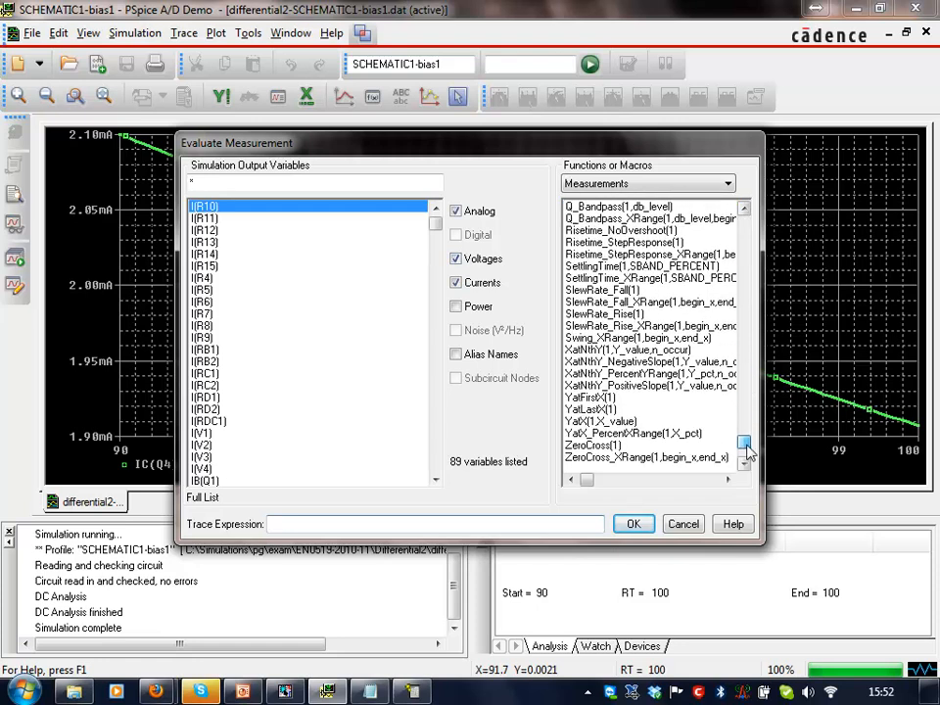
click(635, 351)
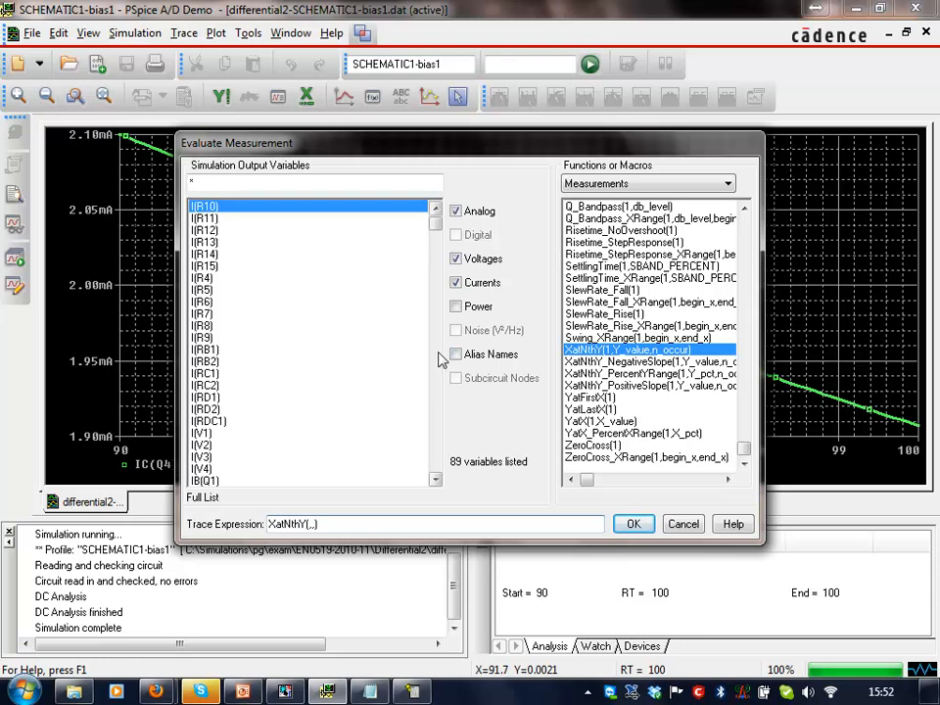
scroll(294, 343, down, 8)
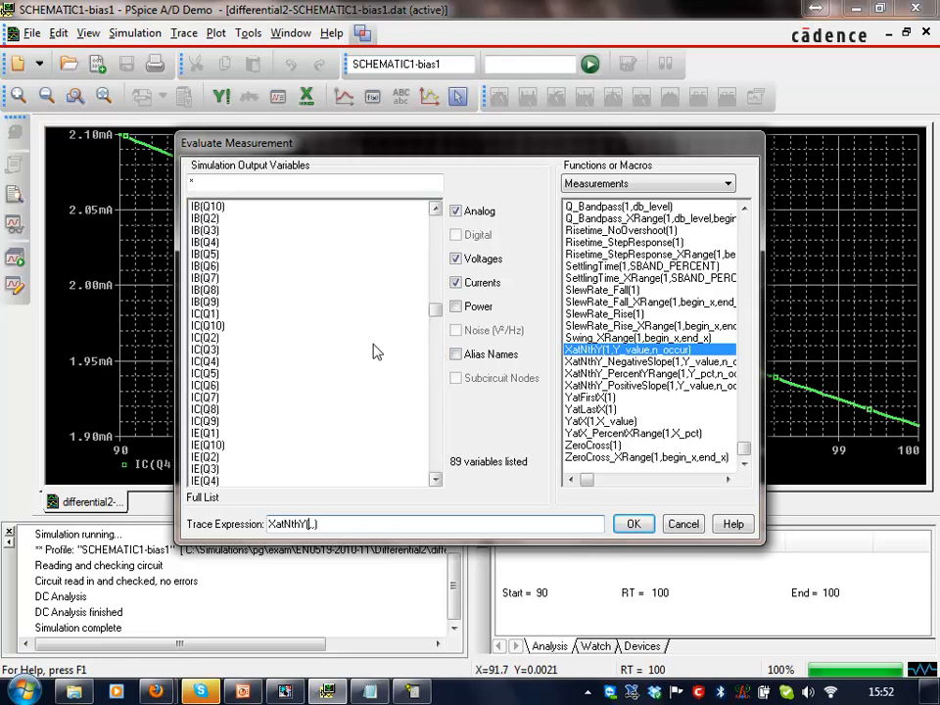
click(209, 365)
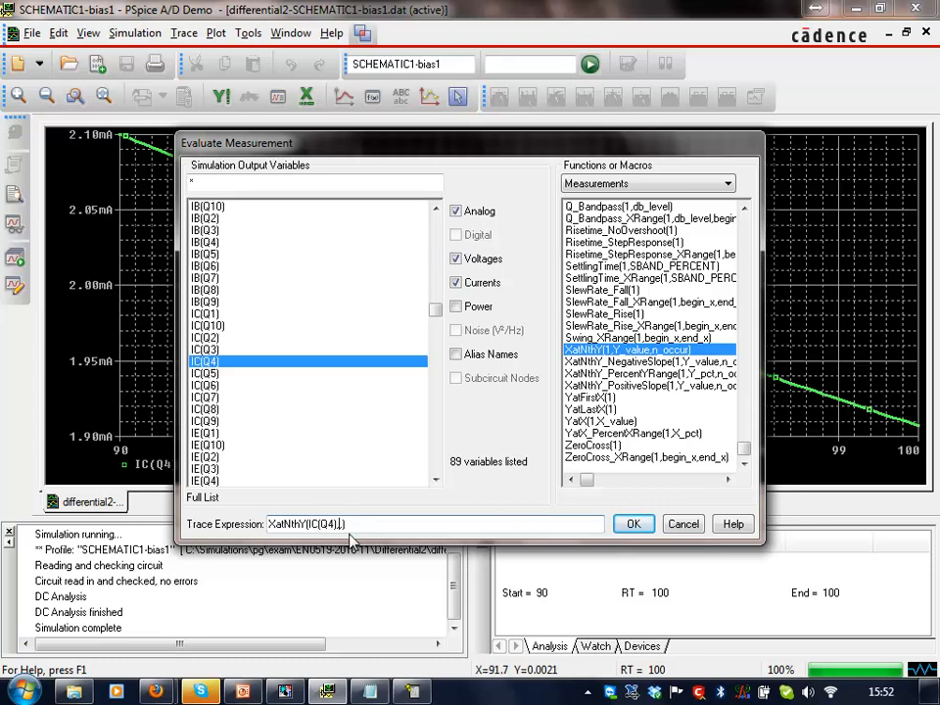
text(2m,1)
click(632, 525)
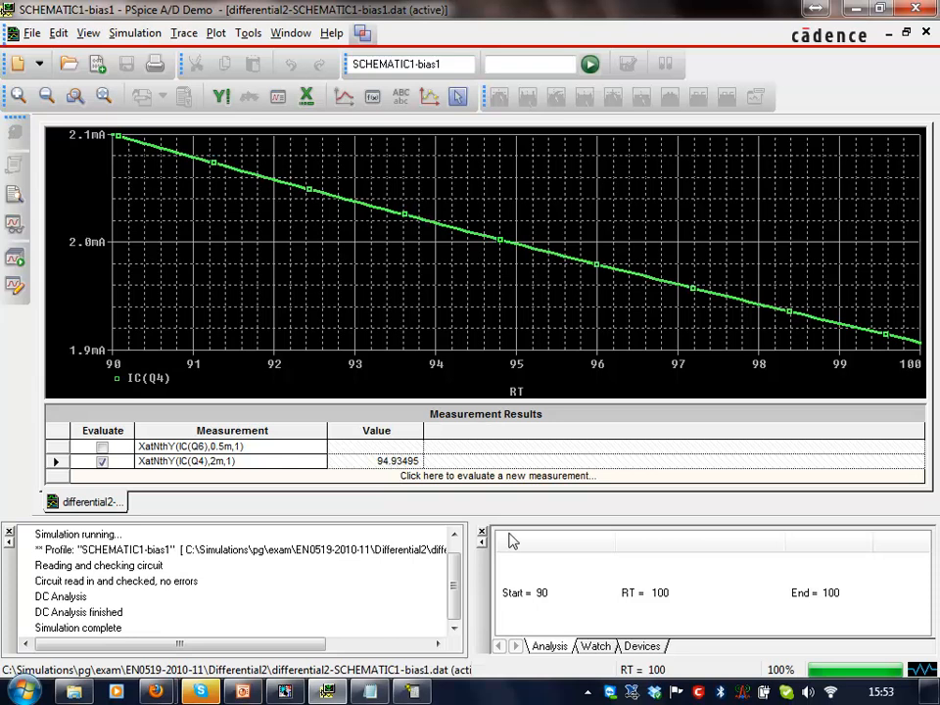
- Set the RT parameter on the schematic to 93.94 and save the design
click(285, 692)
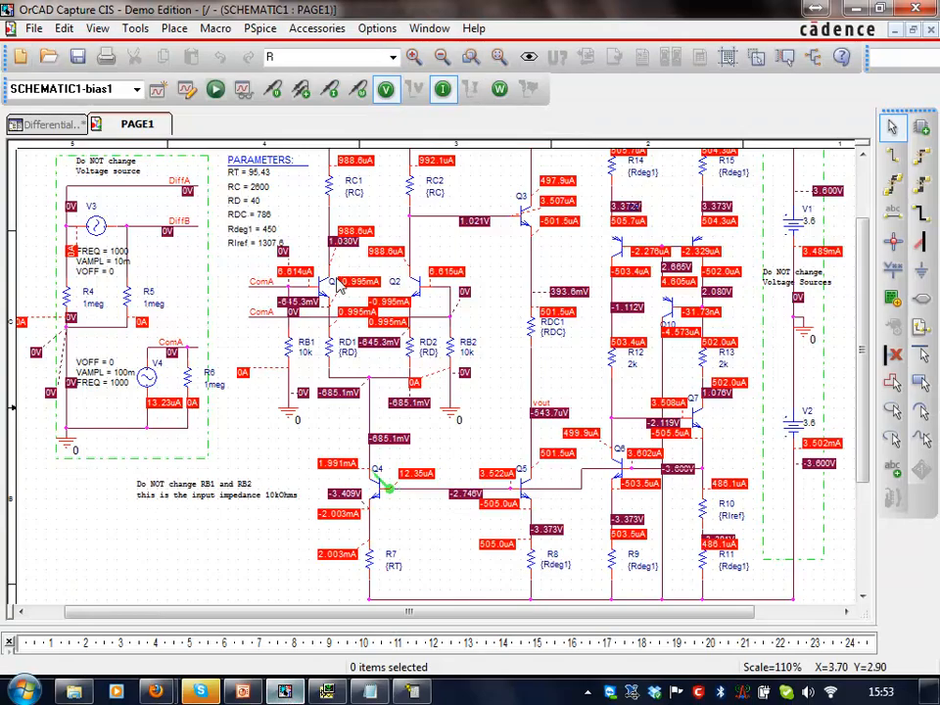
double_click(262, 174)
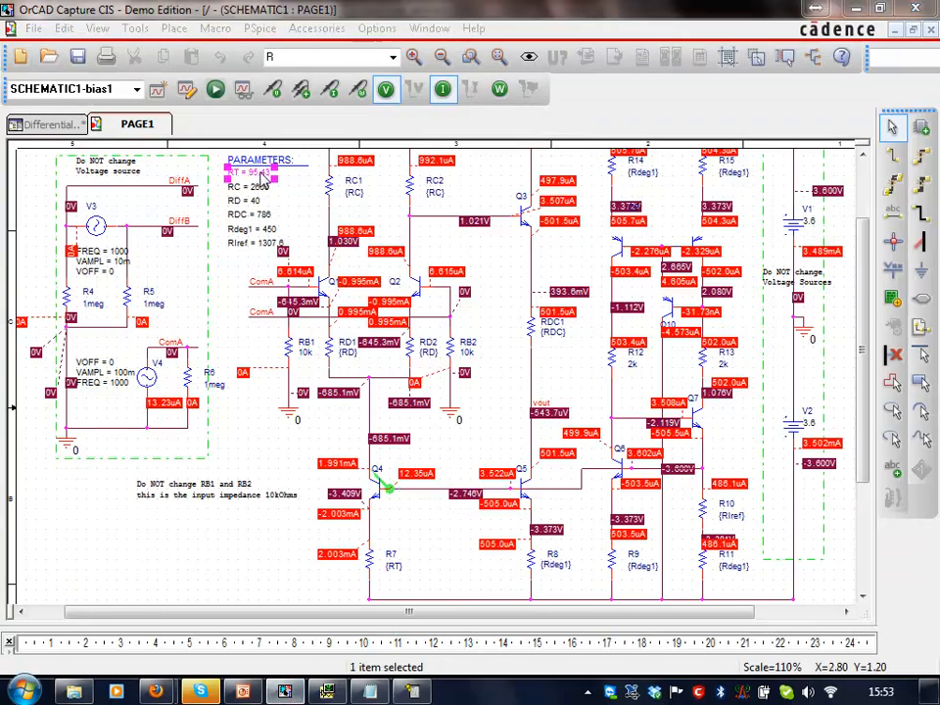
text(93.94)
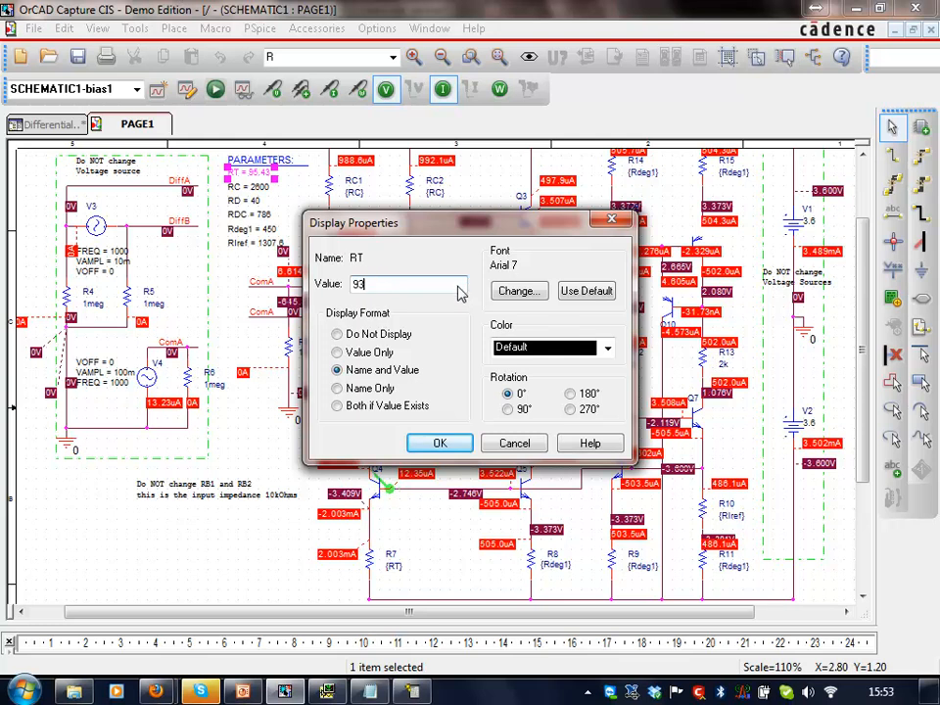
click(439, 442)
click(78, 56)
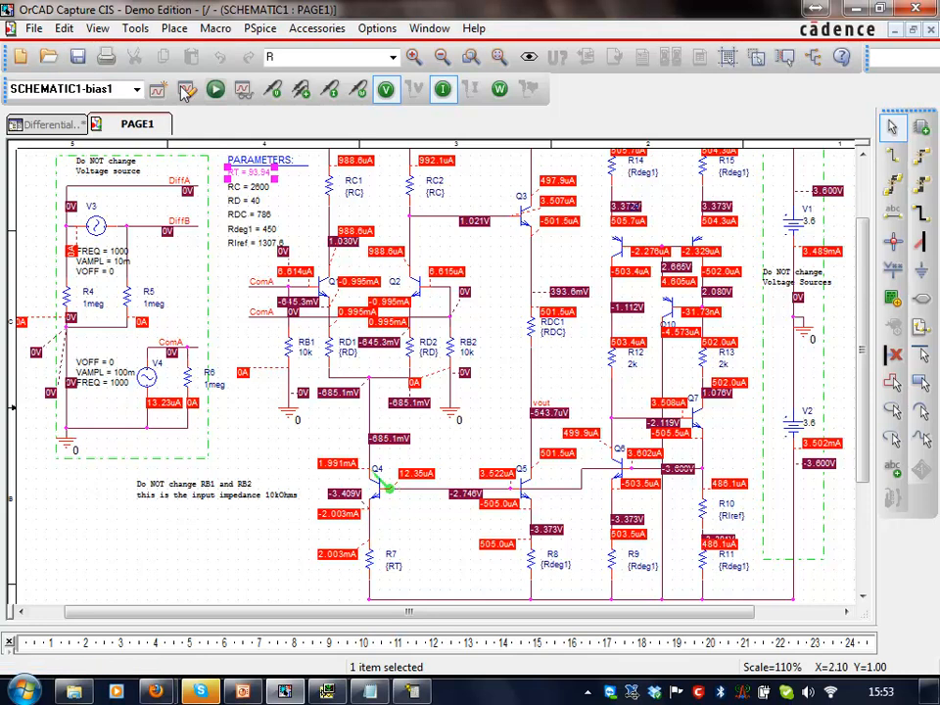
- Change the bias1 analysis type to Bias Point, run the simulation and return to the schematic
click(185, 89)
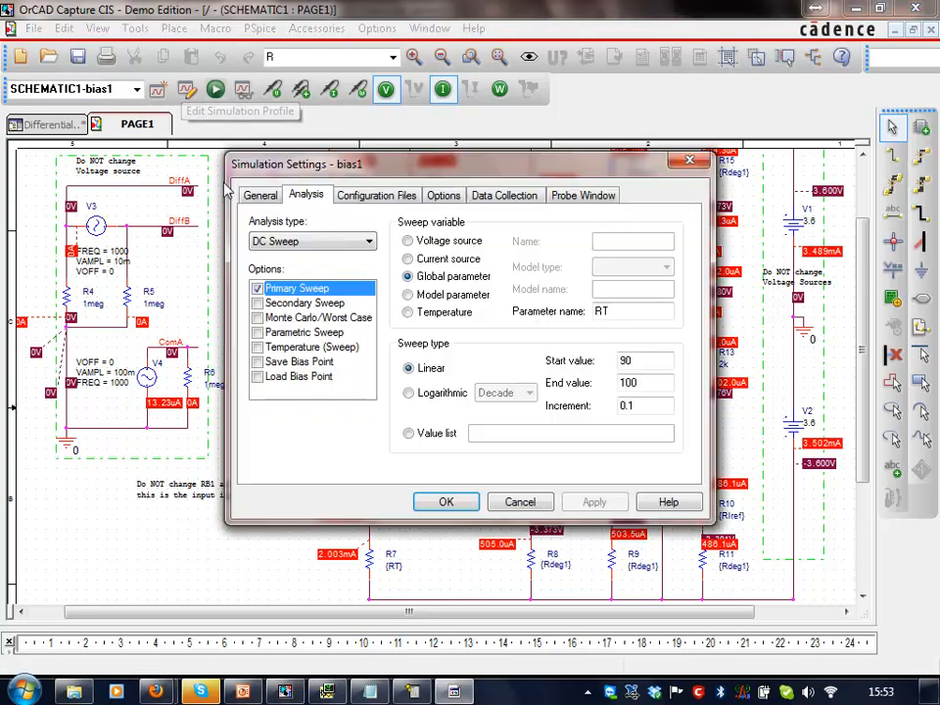
click(312, 241)
click(284, 298)
click(596, 501)
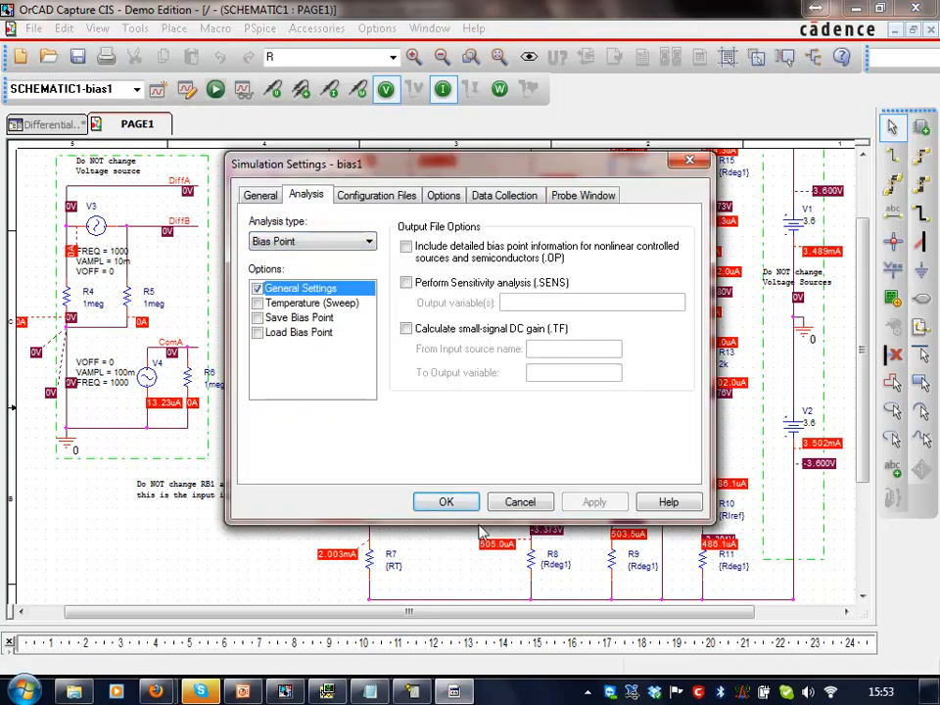
click(443, 505)
click(215, 89)
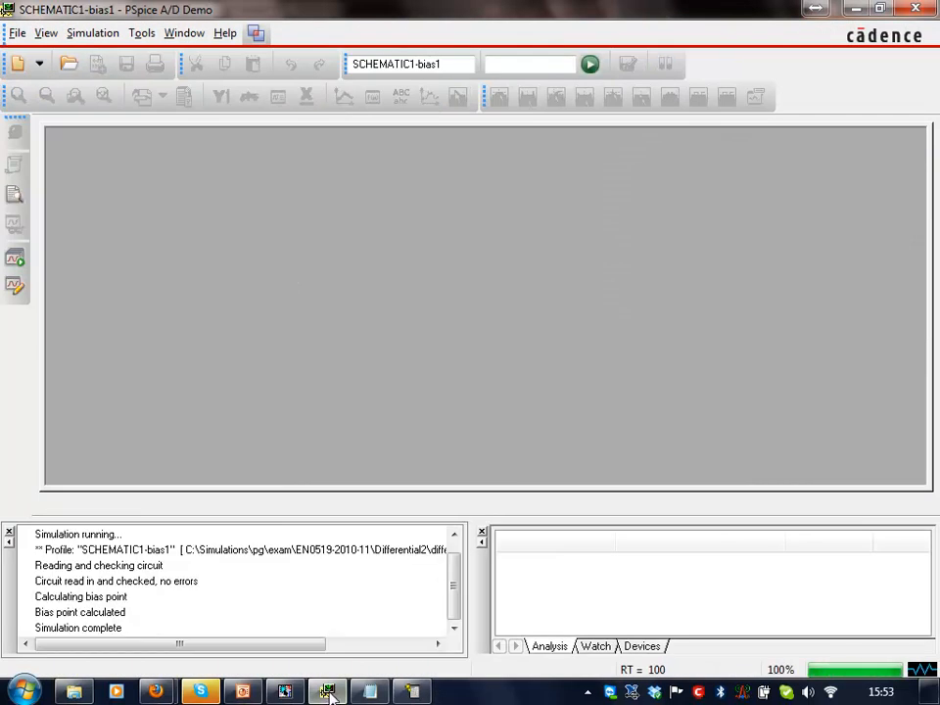
click(291, 693)
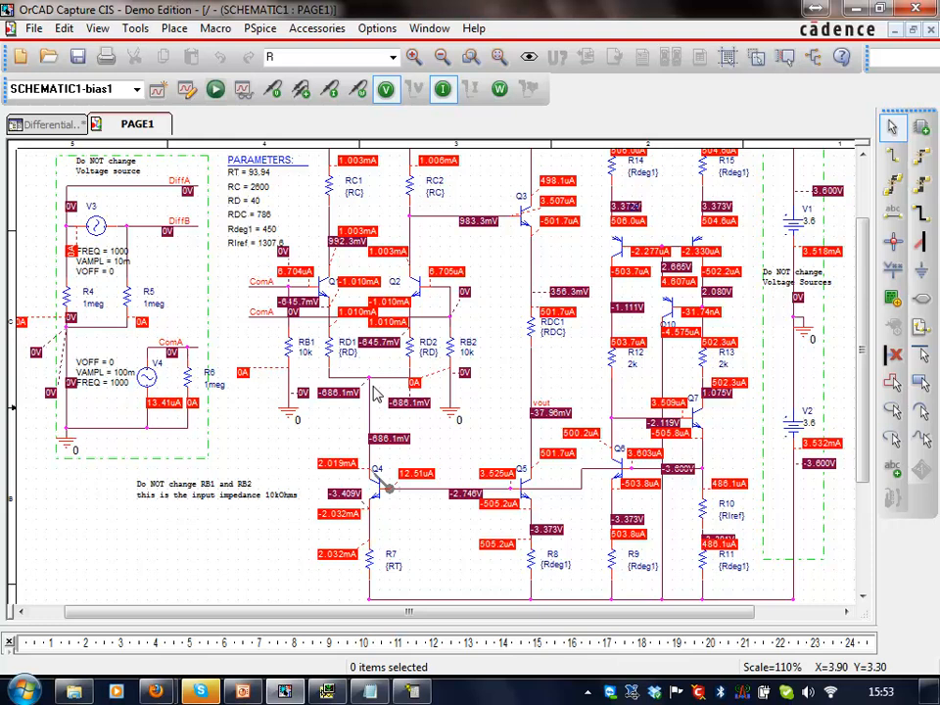
- Rename the amplifier's two ComA input net aliases to DiffA for the upper and DiffB for the lower, and save
click(260, 312)
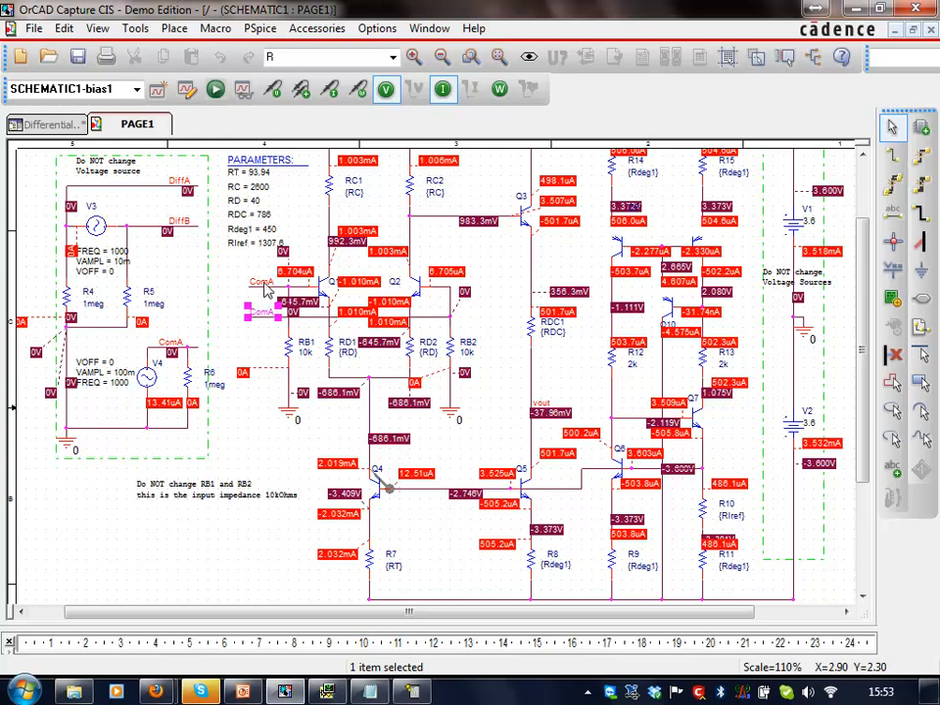
double_click(264, 284)
text(DiffA)
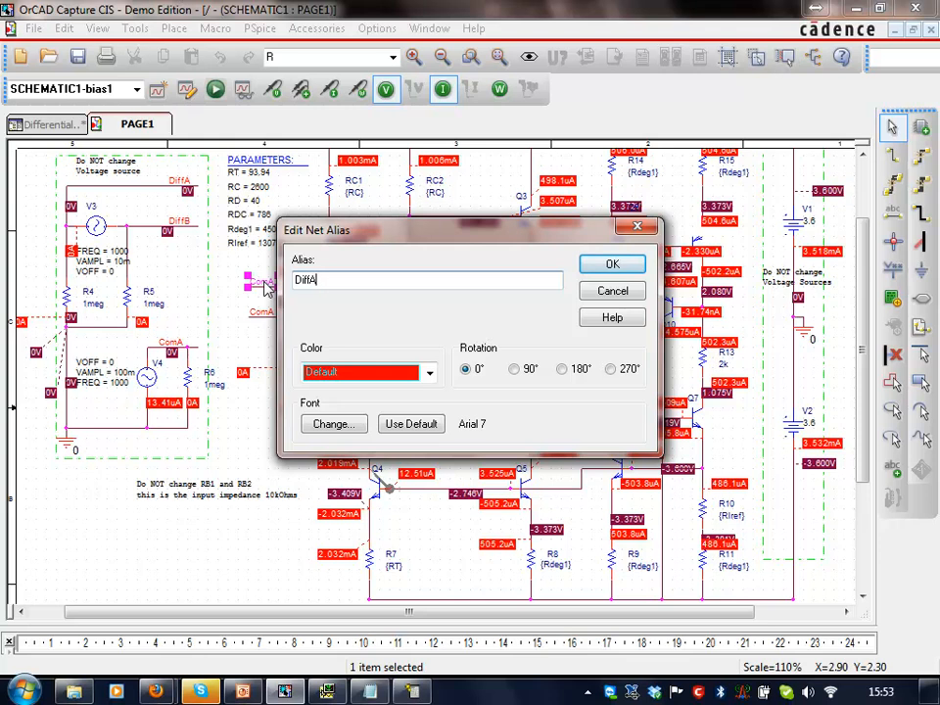
click(612, 264)
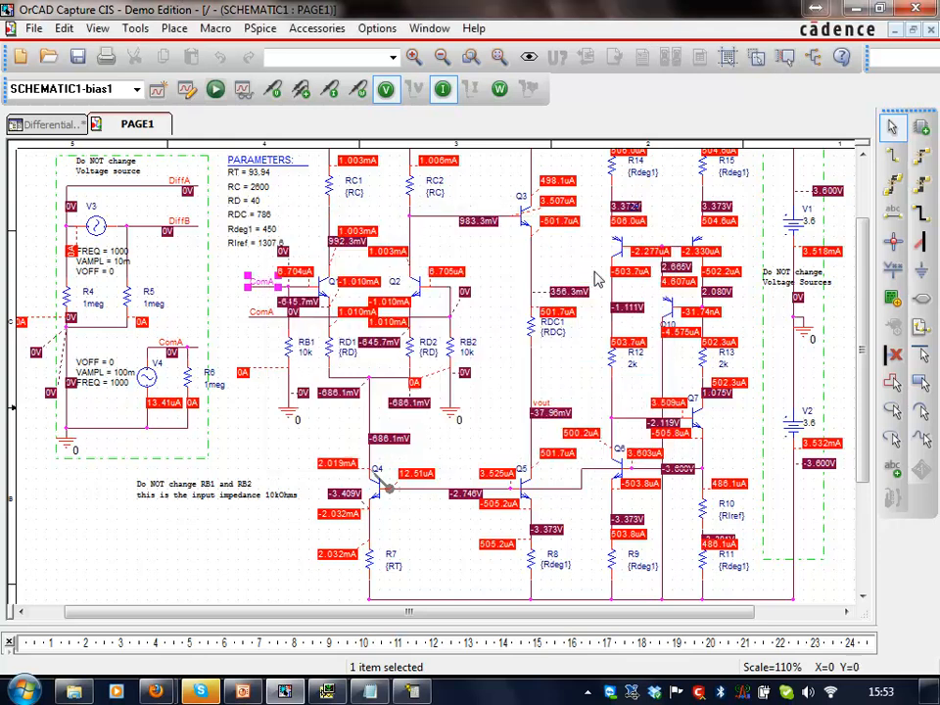
double_click(263, 315)
text(DiffB)
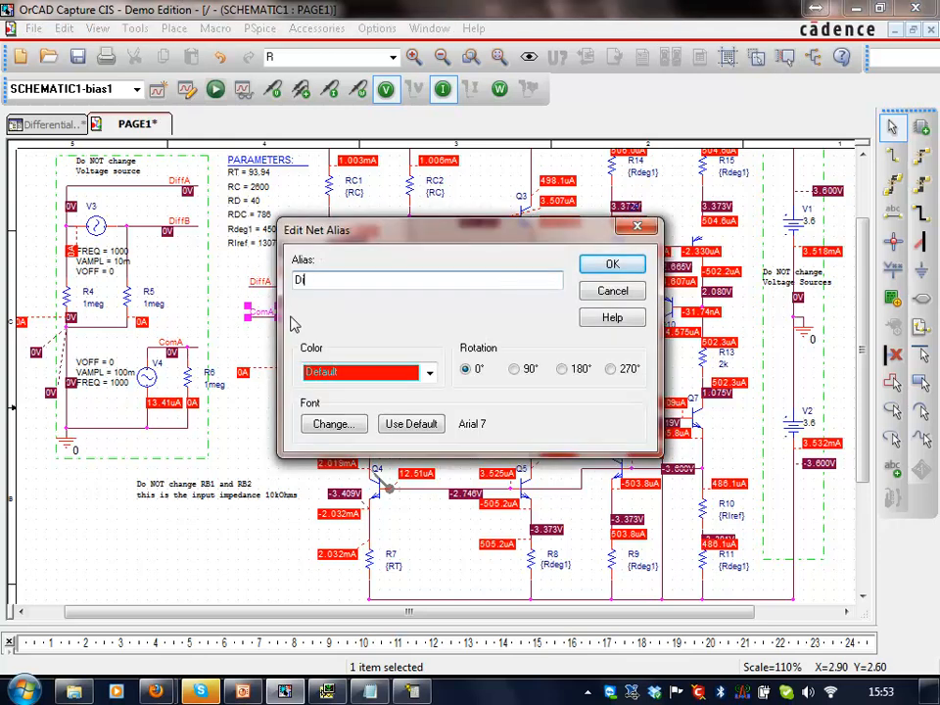
click(607, 265)
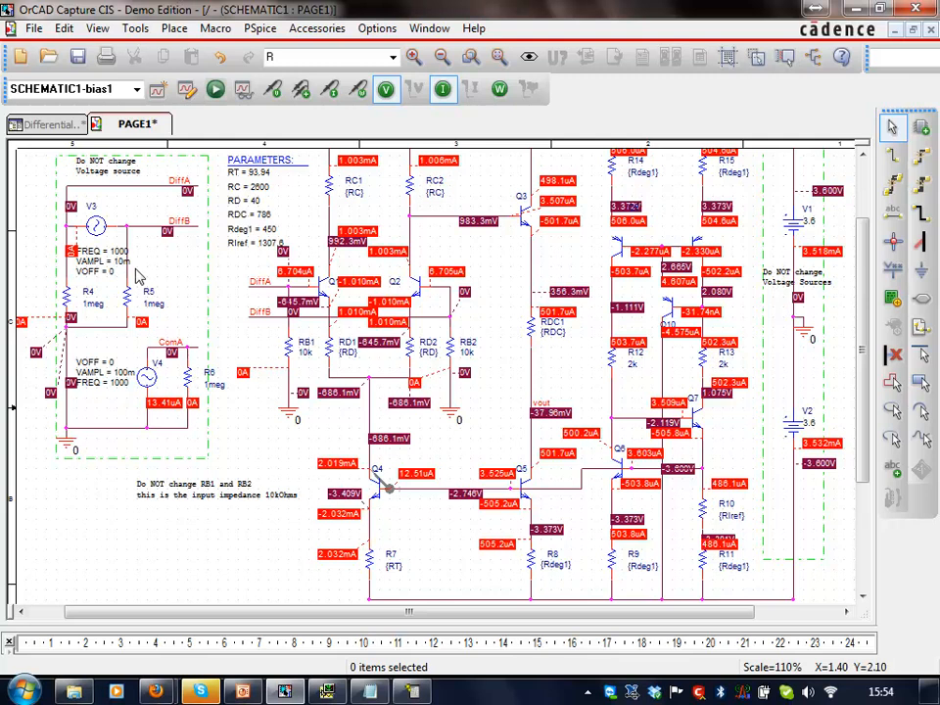
click(79, 56)
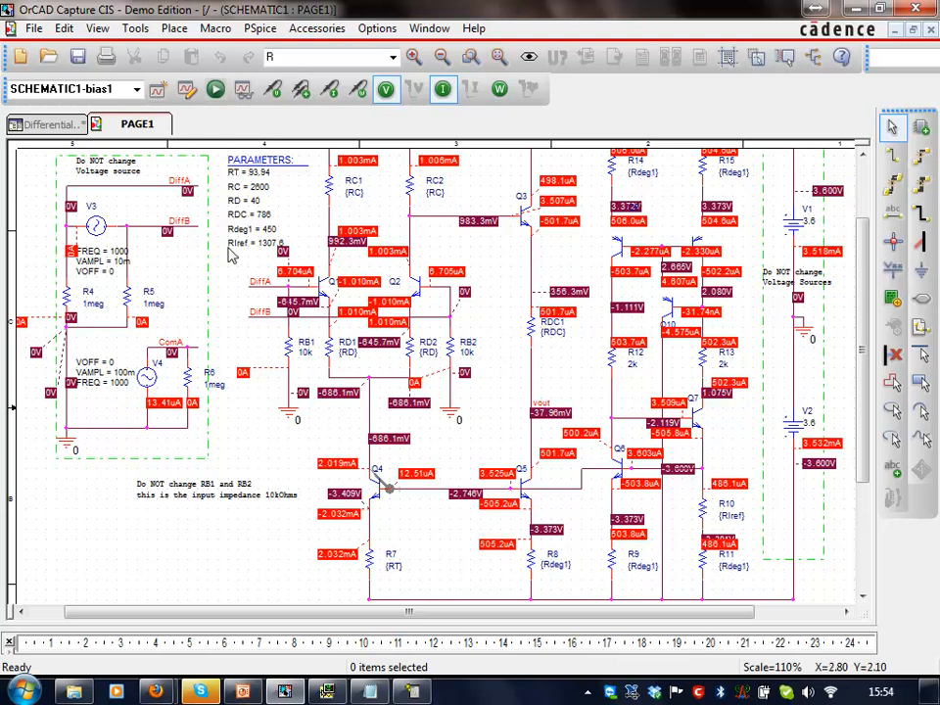
- Change bias1 to a Time Domain (Transient) analysis with a 10m run time and 5u maximum step, and run it
click(186, 90)
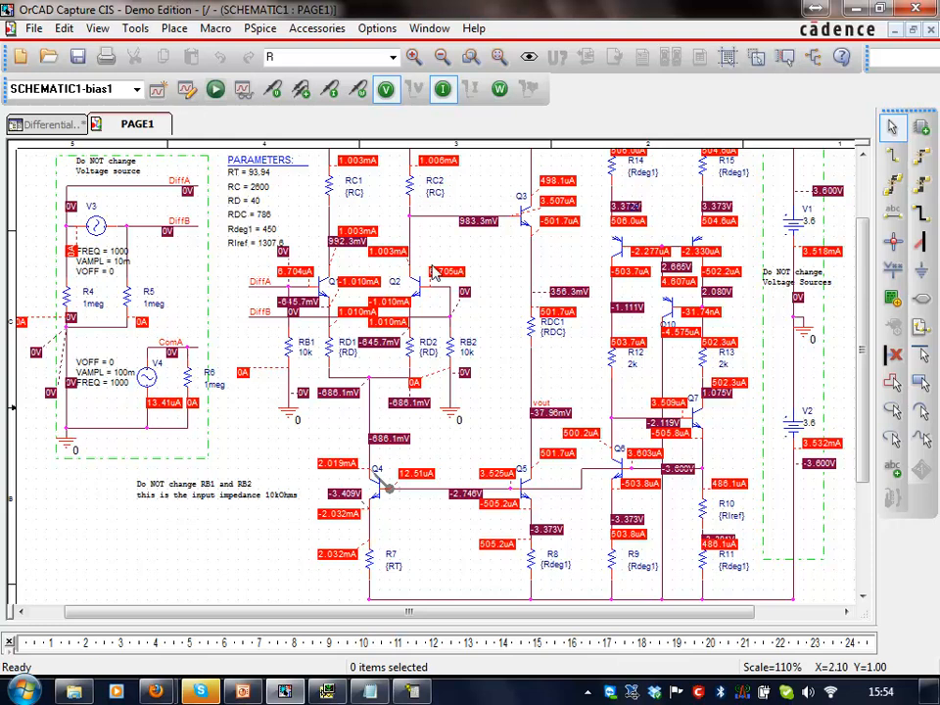
click(299, 241)
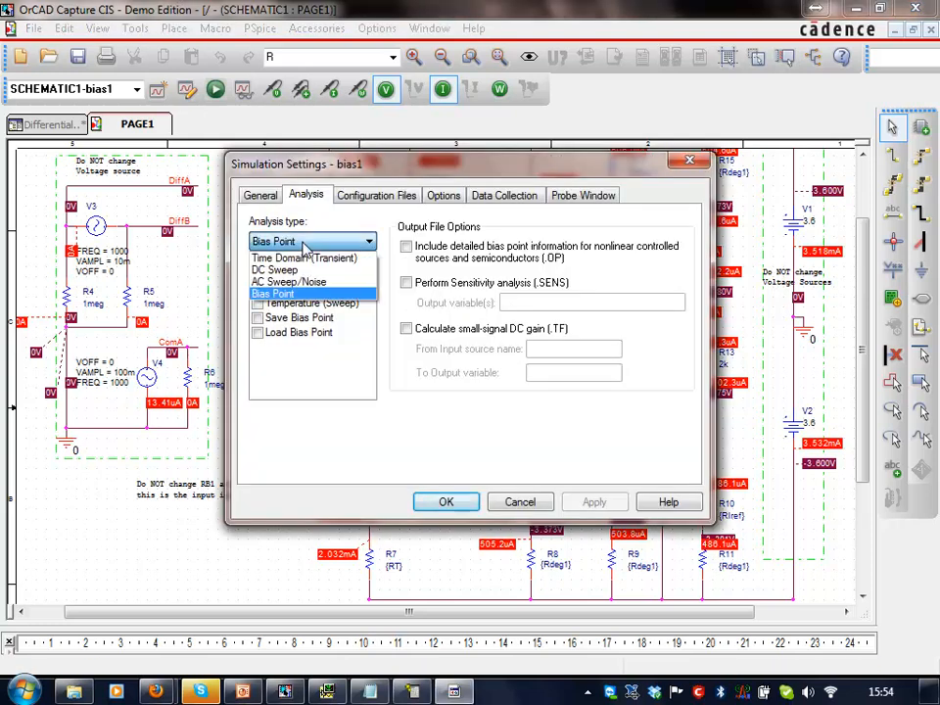
click(298, 259)
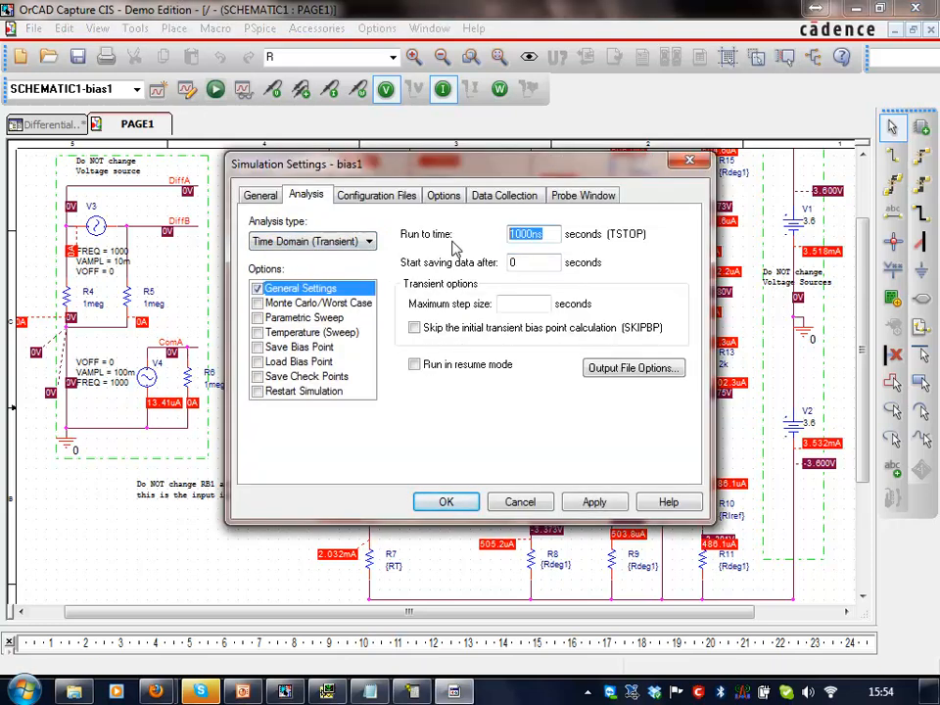
text(10m)
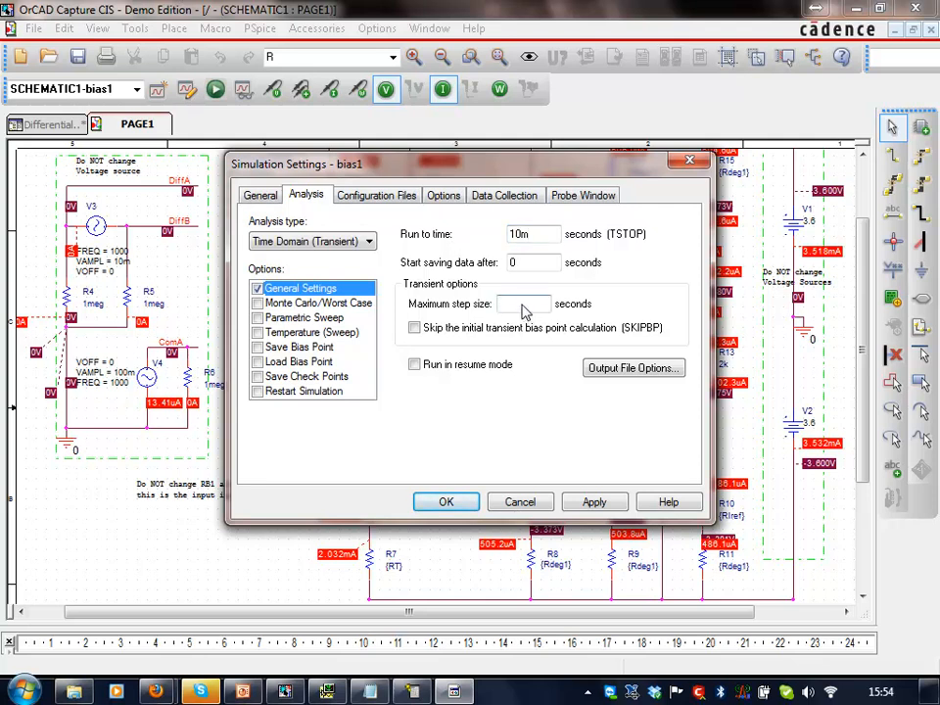
click(524, 305)
text(5u)
click(594, 501)
click(446, 501)
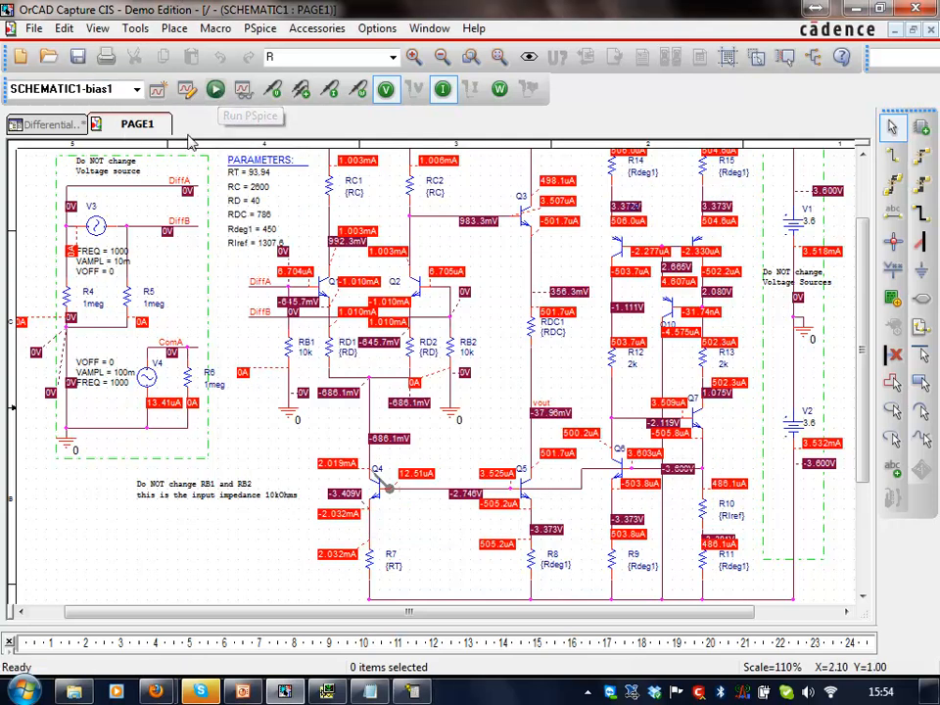
click(215, 89)
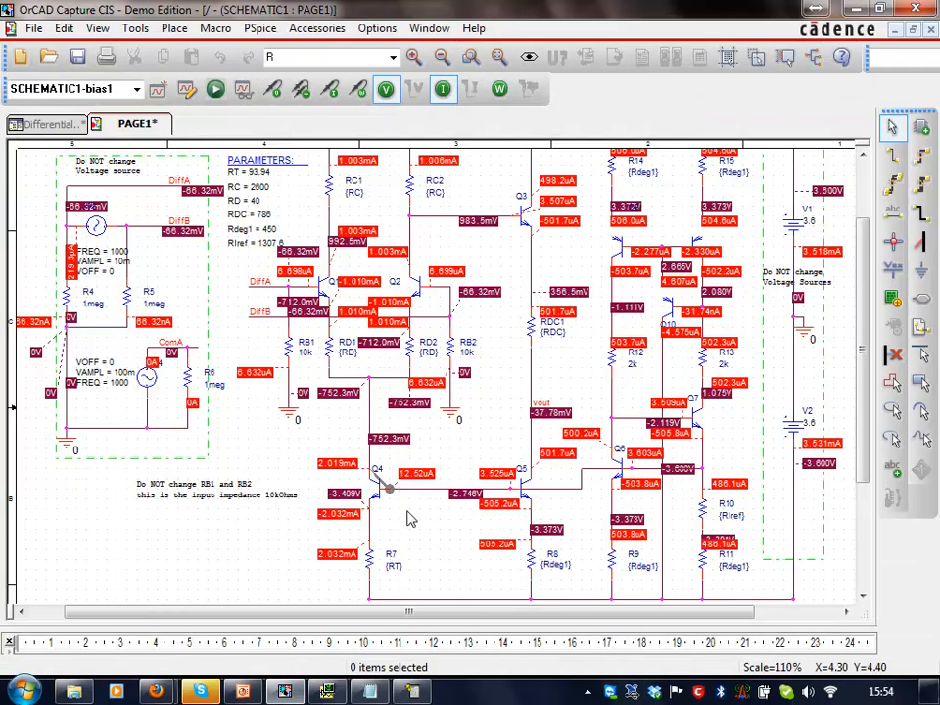
- Replace the probe marker on Q4 with differential voltage markers across DiffA and DiffB, and from Q2's collector to Q1's collector
click(390, 487)
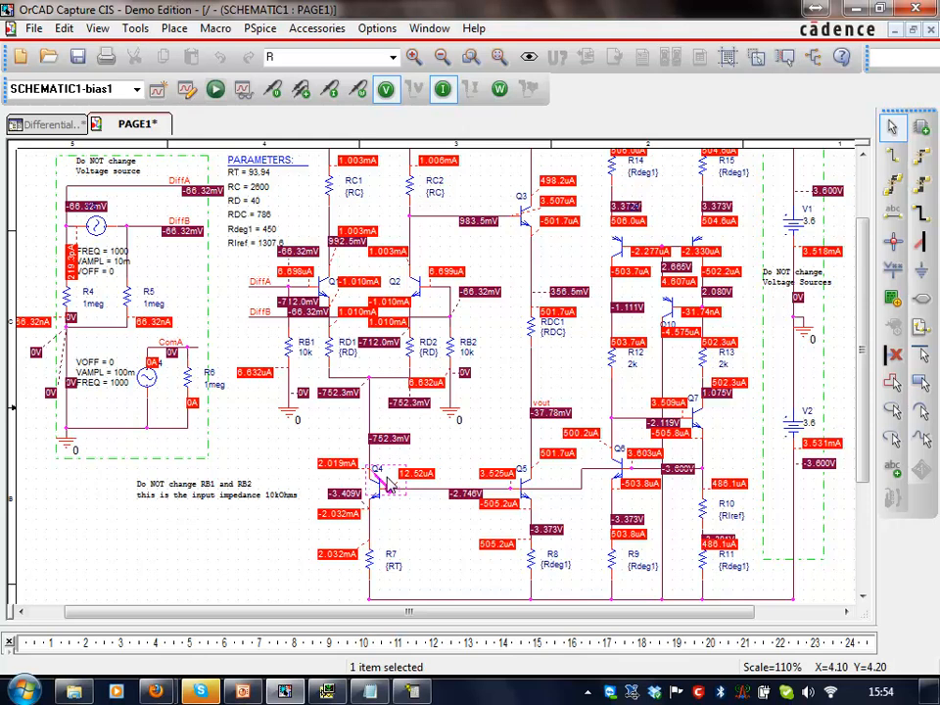
key(Delete)
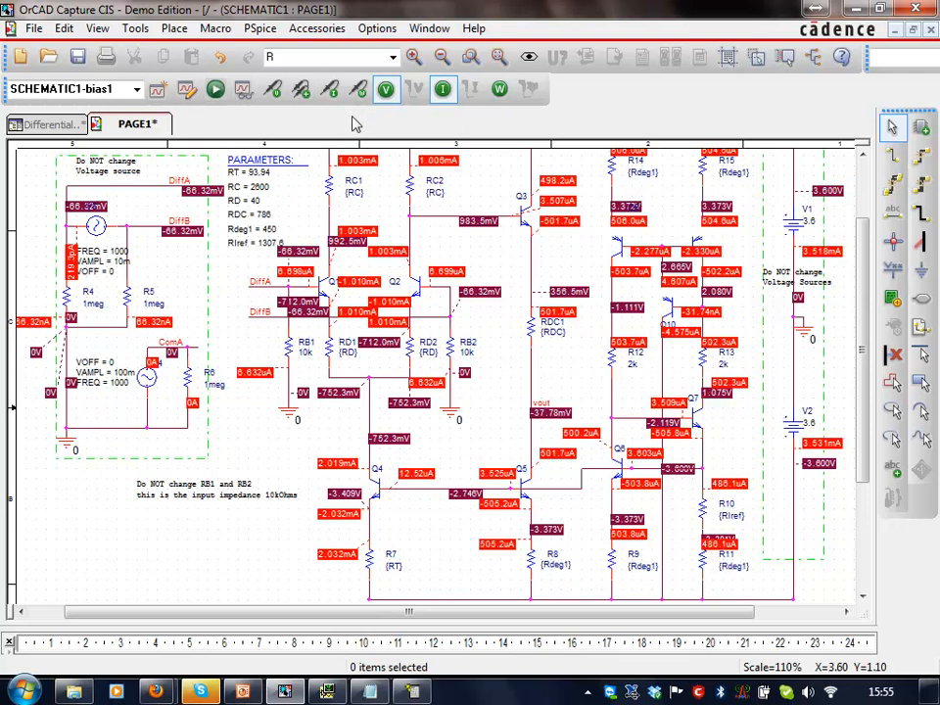
click(302, 93)
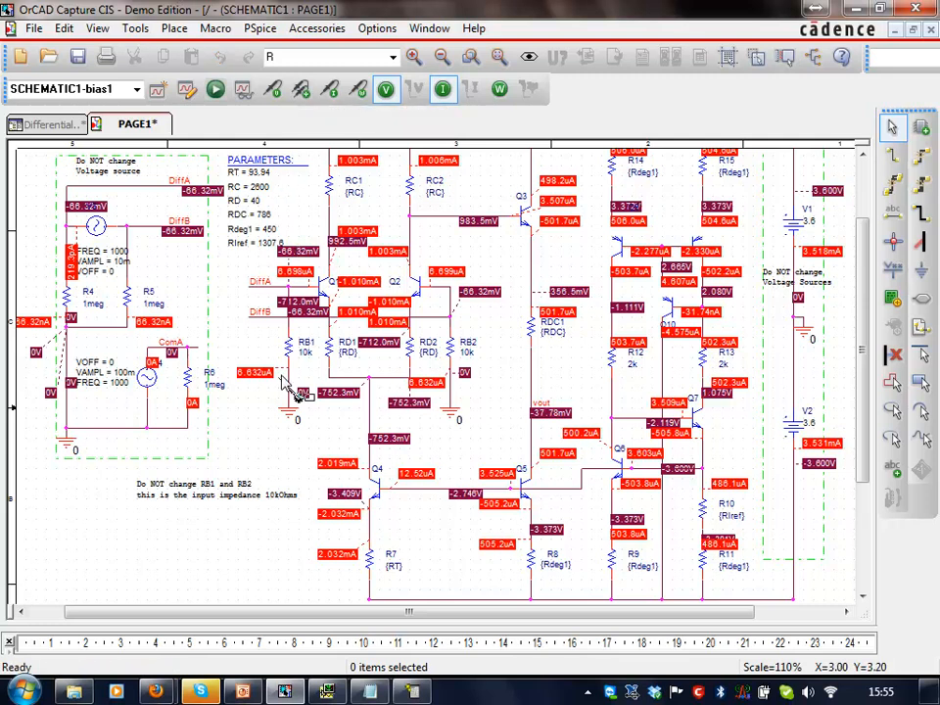
click(255, 285)
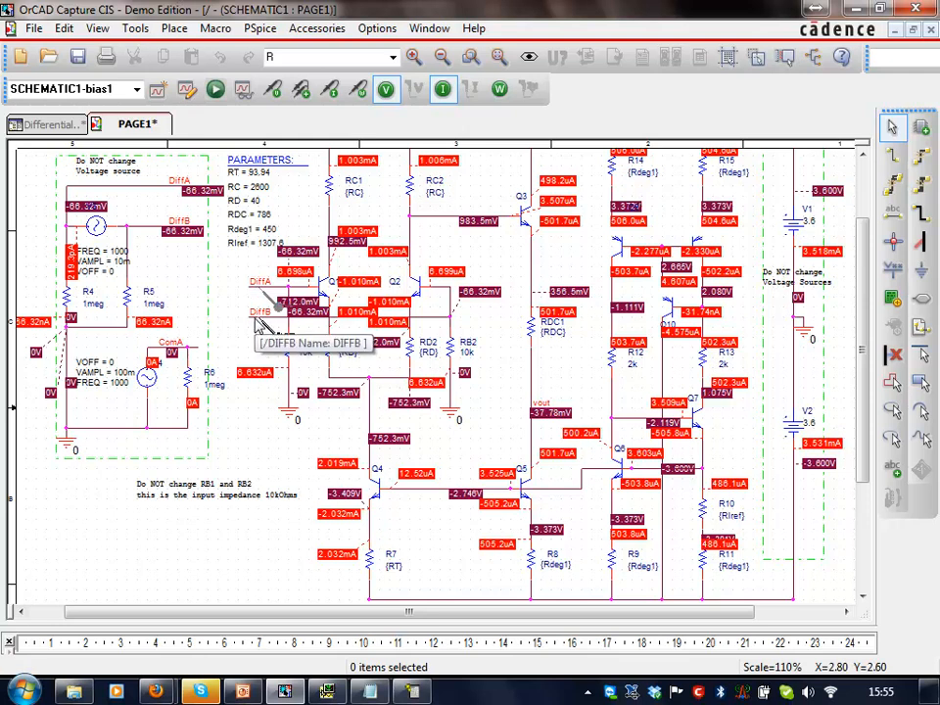
click(256, 324)
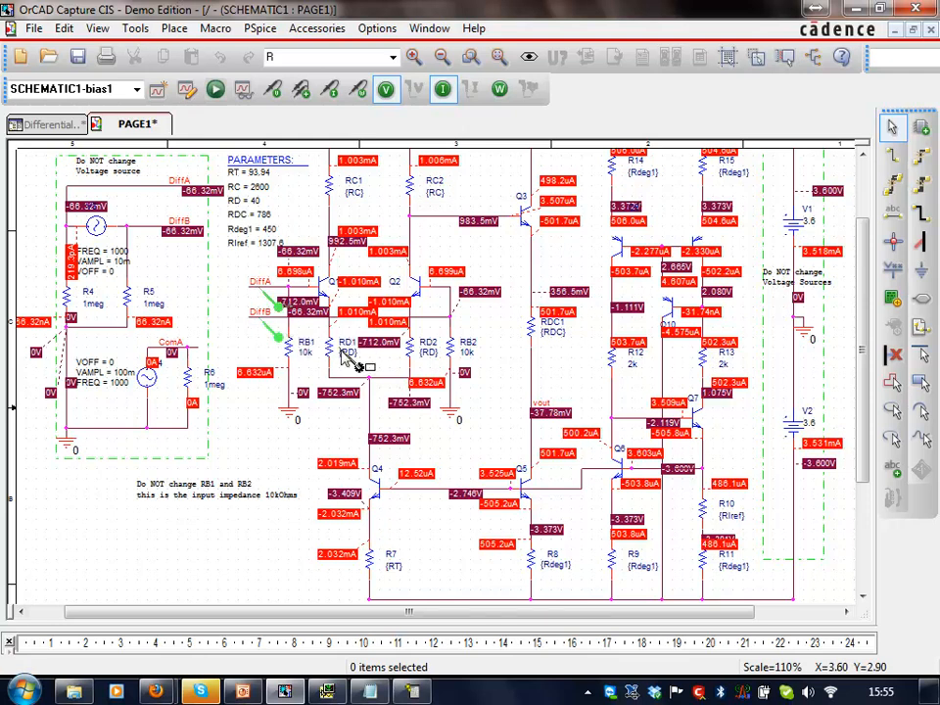
click(413, 235)
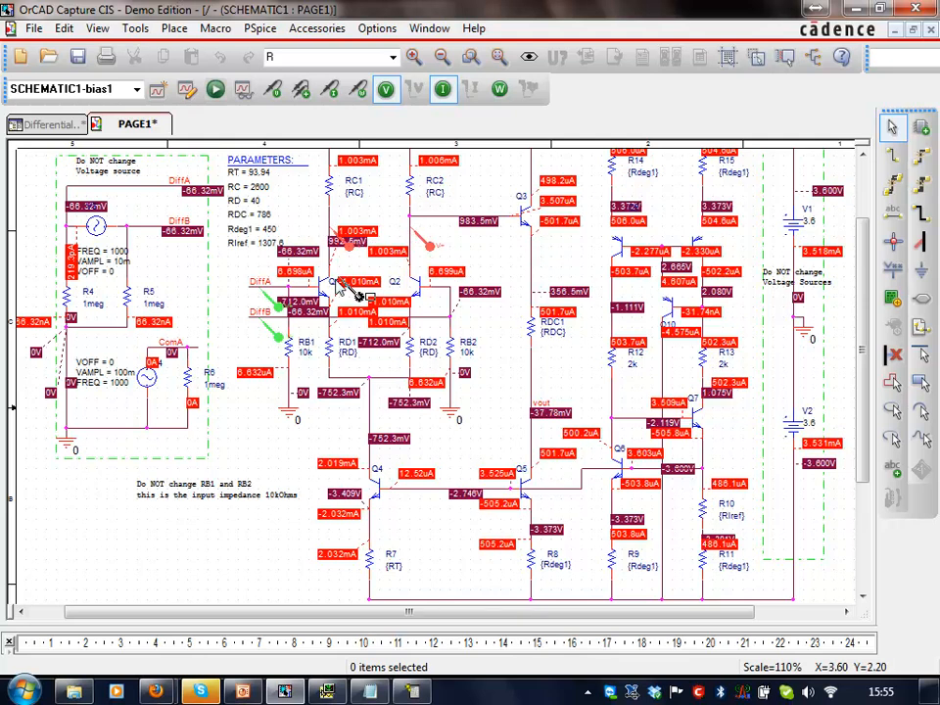
- In PSpice, place cursor 1 on V(DIFFA,DIFFB) and cursor 2 on V(Q2:c,Q1:c) at their first peaks
click(329, 692)
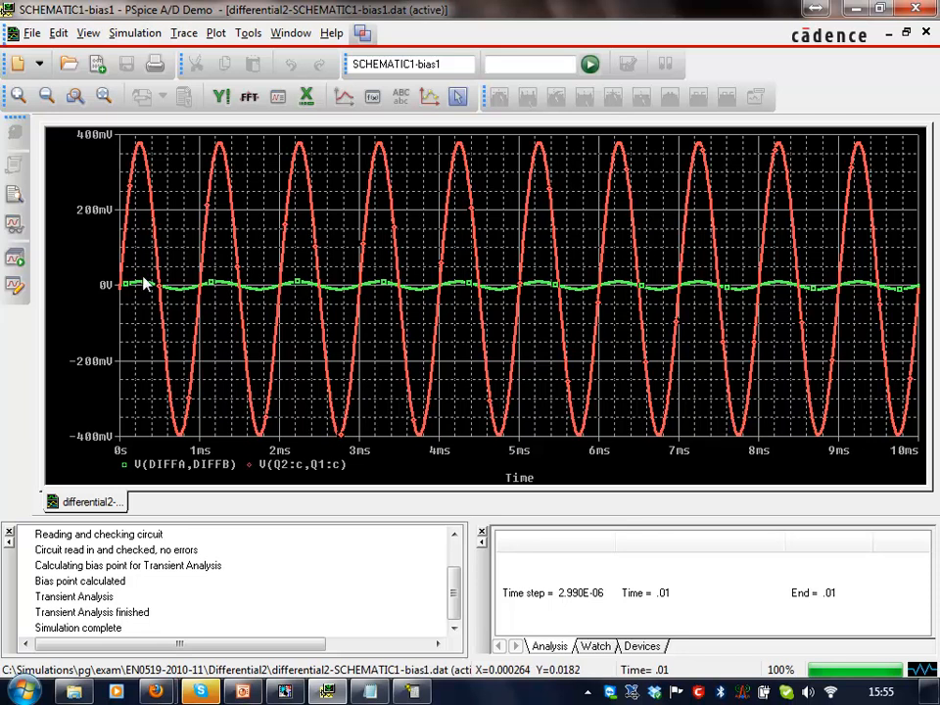
click(458, 96)
drag(136, 292, 140, 294)
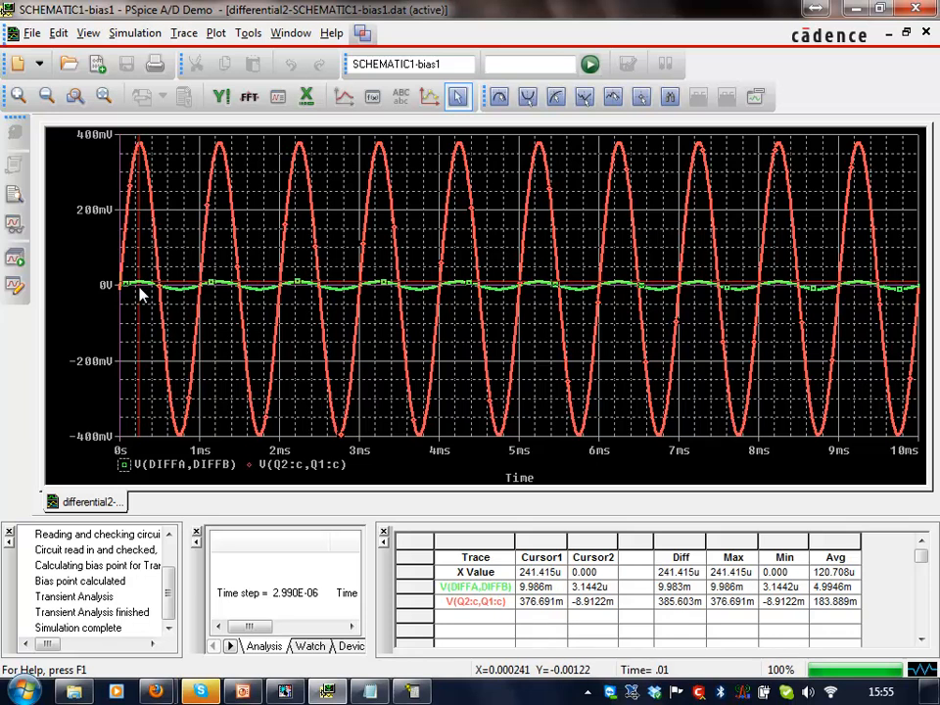
right_click(252, 466)
drag(128, 182, 140, 171)
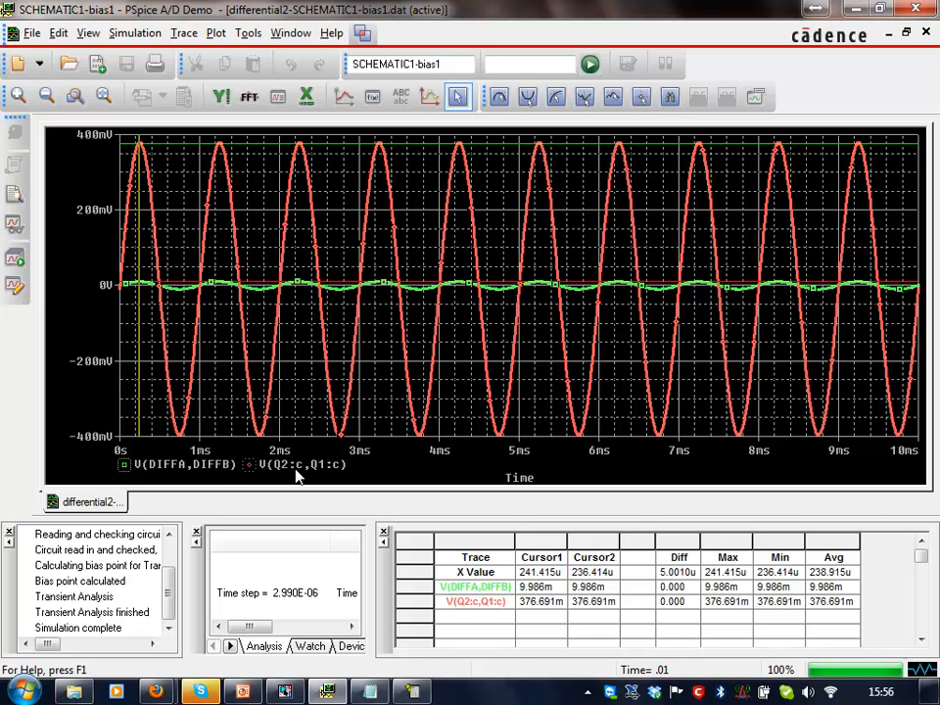
- On the OrCAD Capture schematic, replace the collector marker pair with a differential pair from vout to ground, and view the traces in PSpice
click(325, 691)
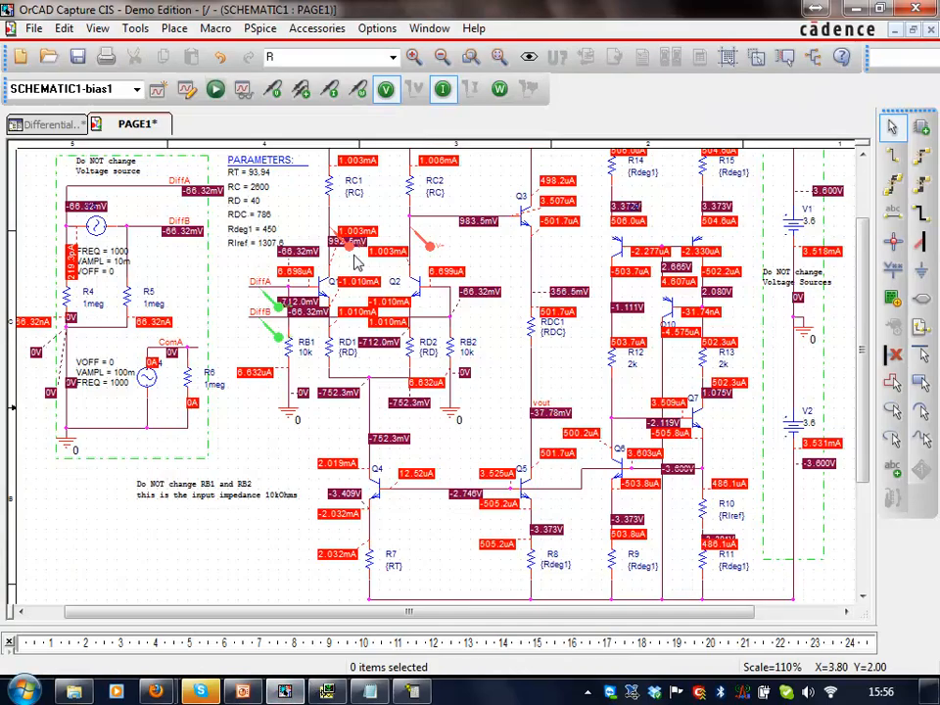
click(429, 249)
key(Delete)
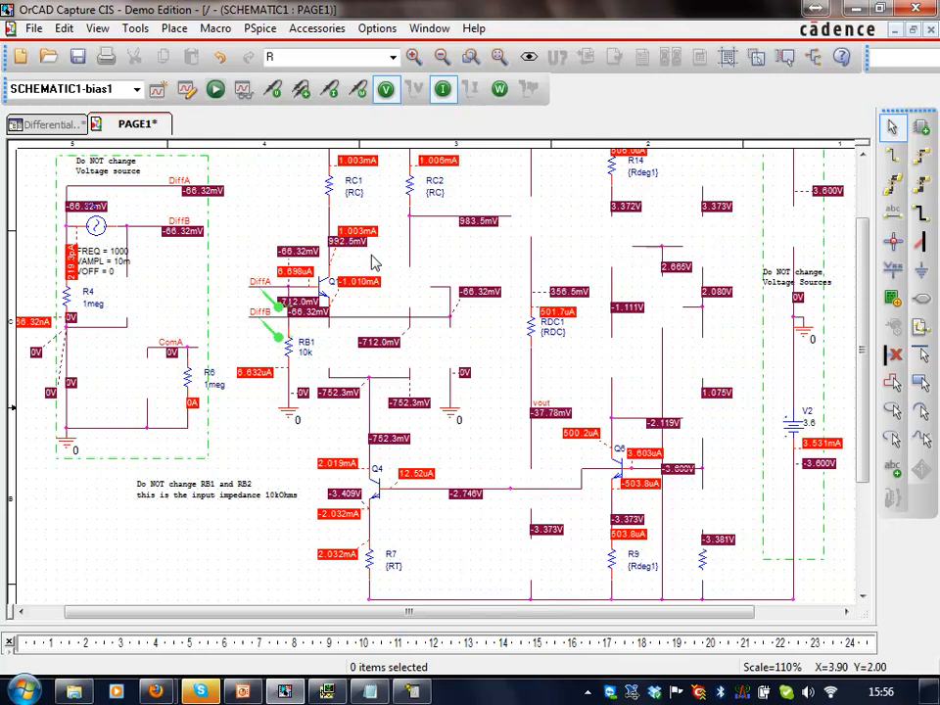
click(303, 92)
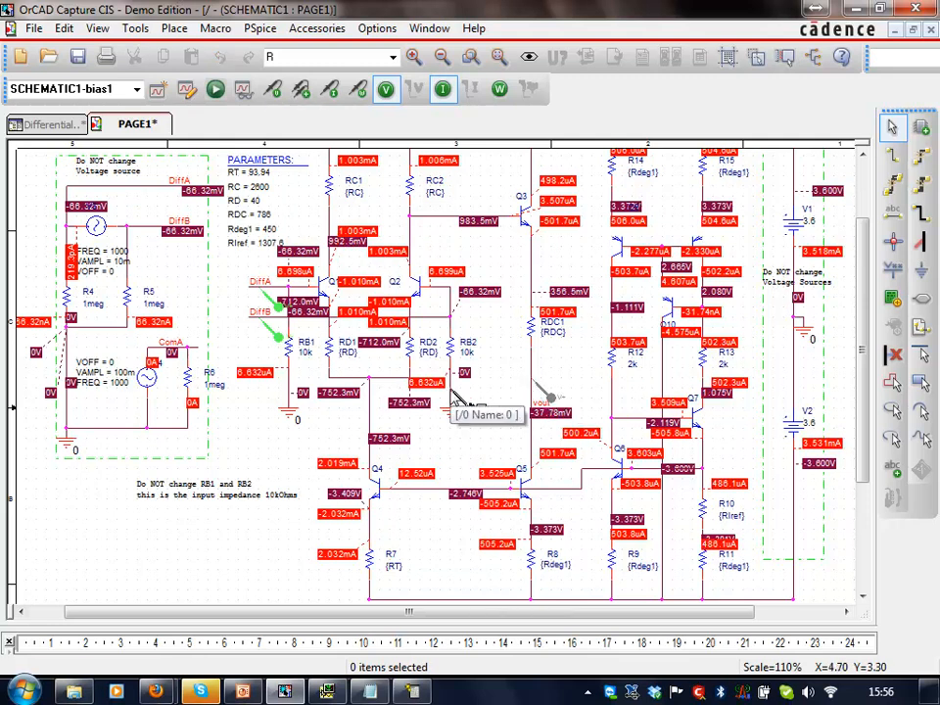
click(537, 392)
click(493, 428)
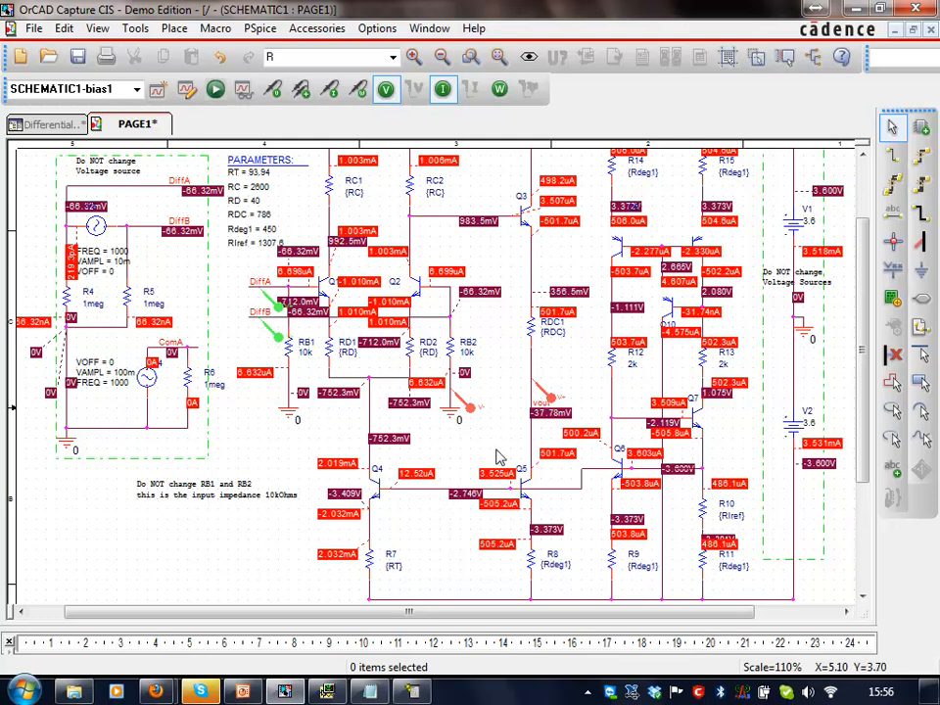
click(328, 692)
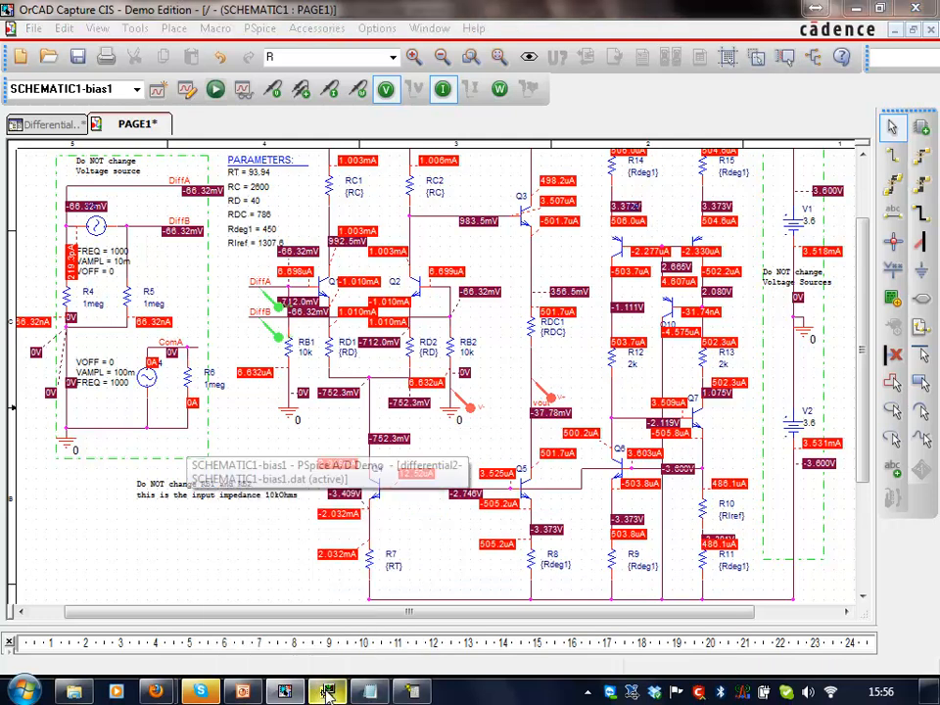
click(294, 395)
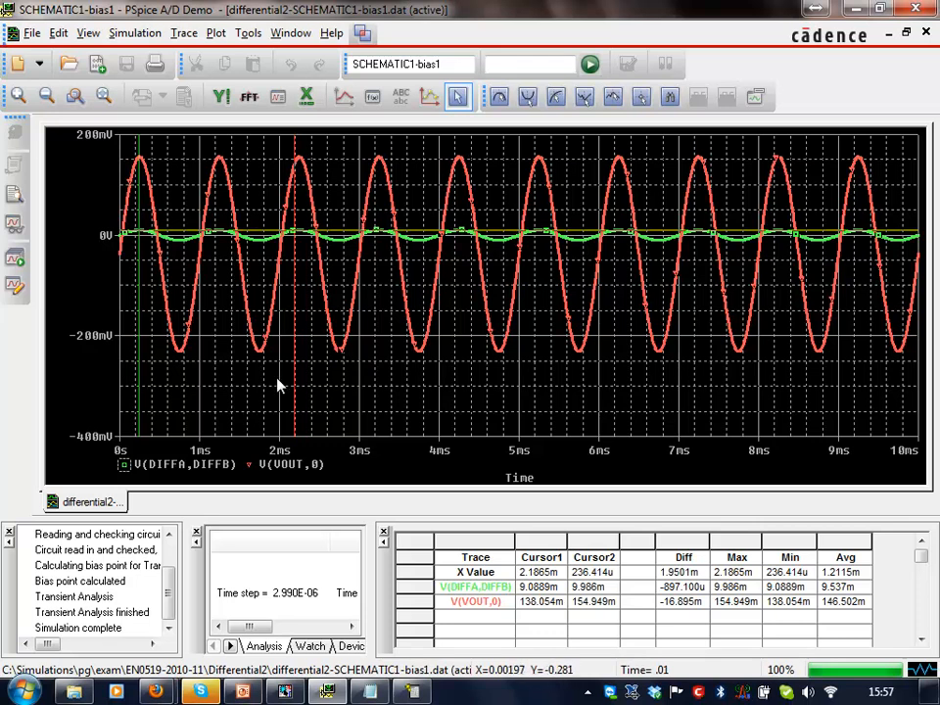
- Switch to equations.txt in Notepad and review the input, output and peak-to-peak max()-min() expressions
mouse_move(330, 694)
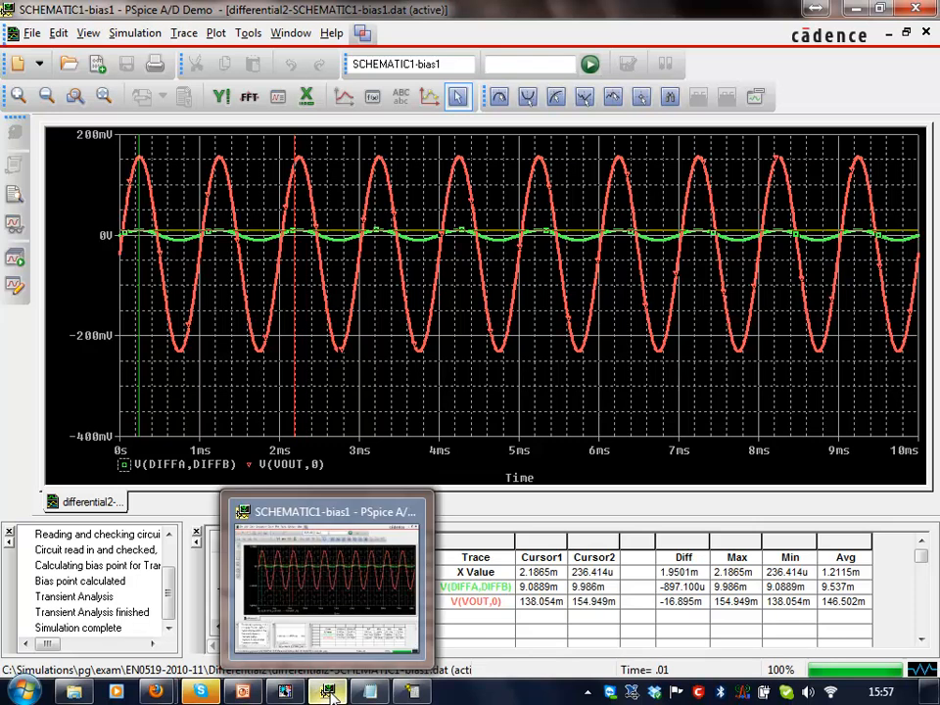
click(369, 691)
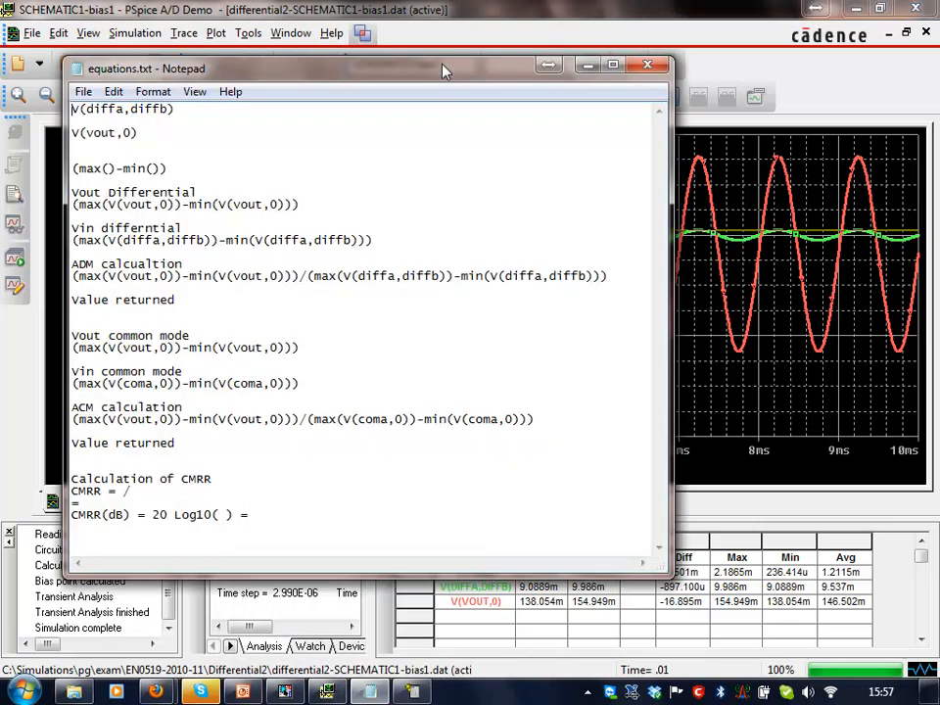
drag(443, 70, 585, 97)
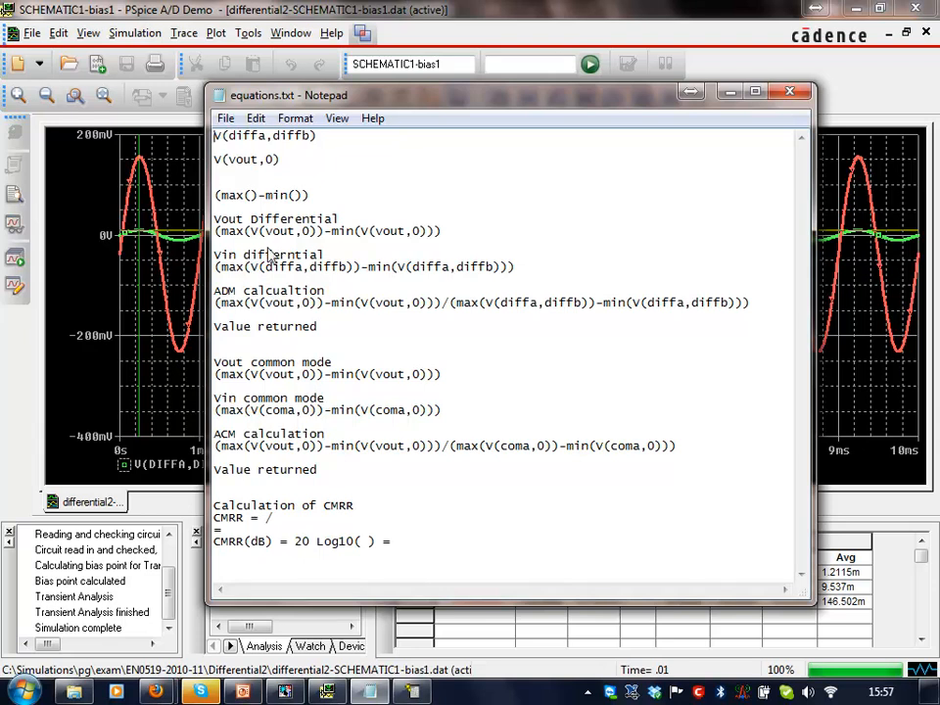
drag(216, 137, 328, 137)
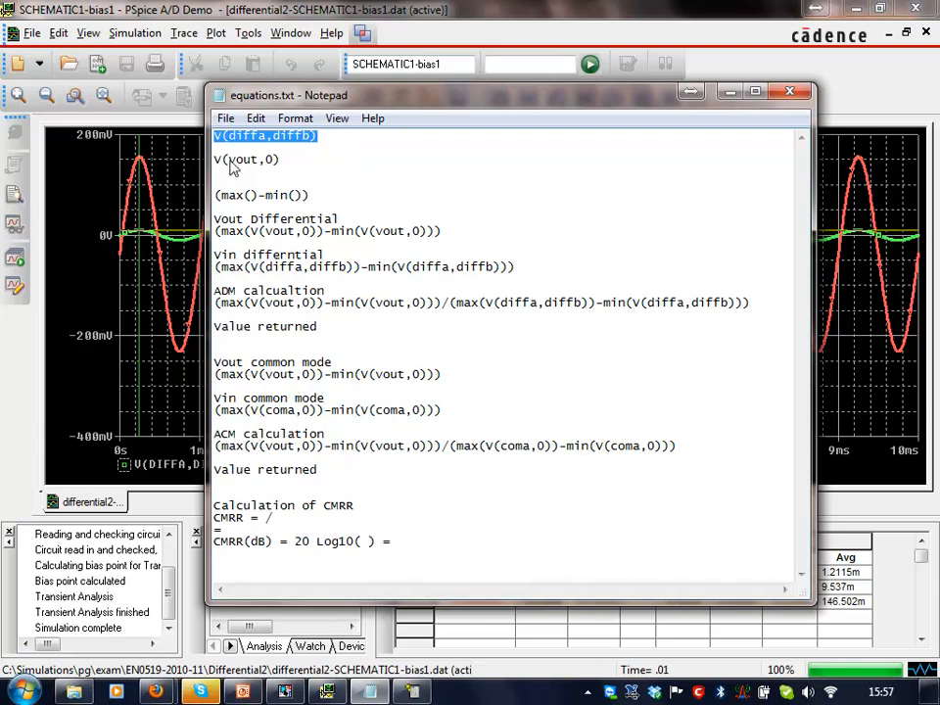
drag(214, 162, 294, 168)
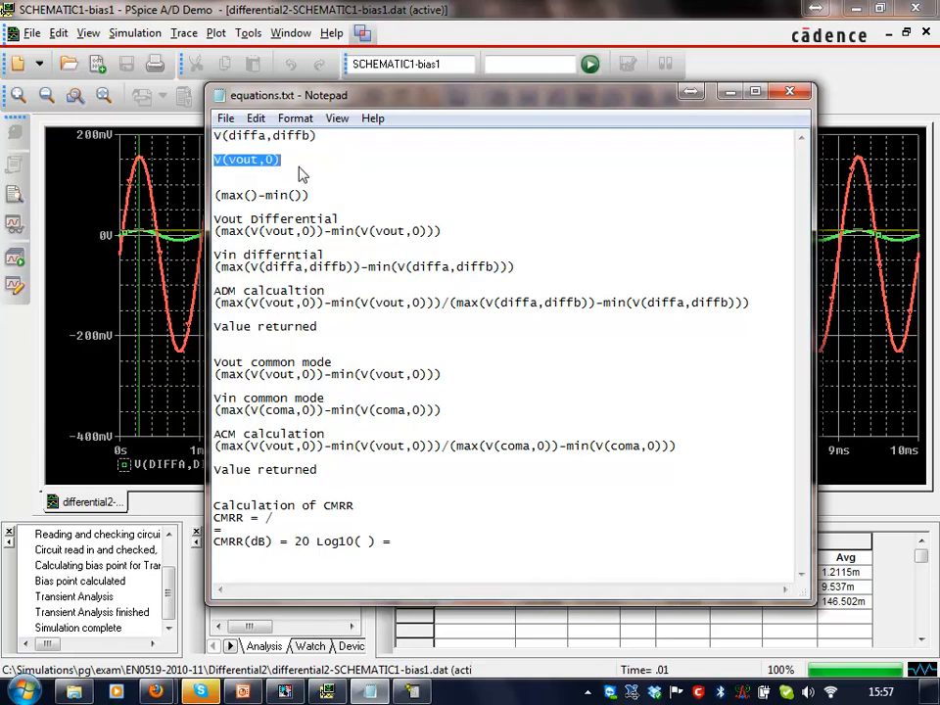
drag(218, 196, 333, 207)
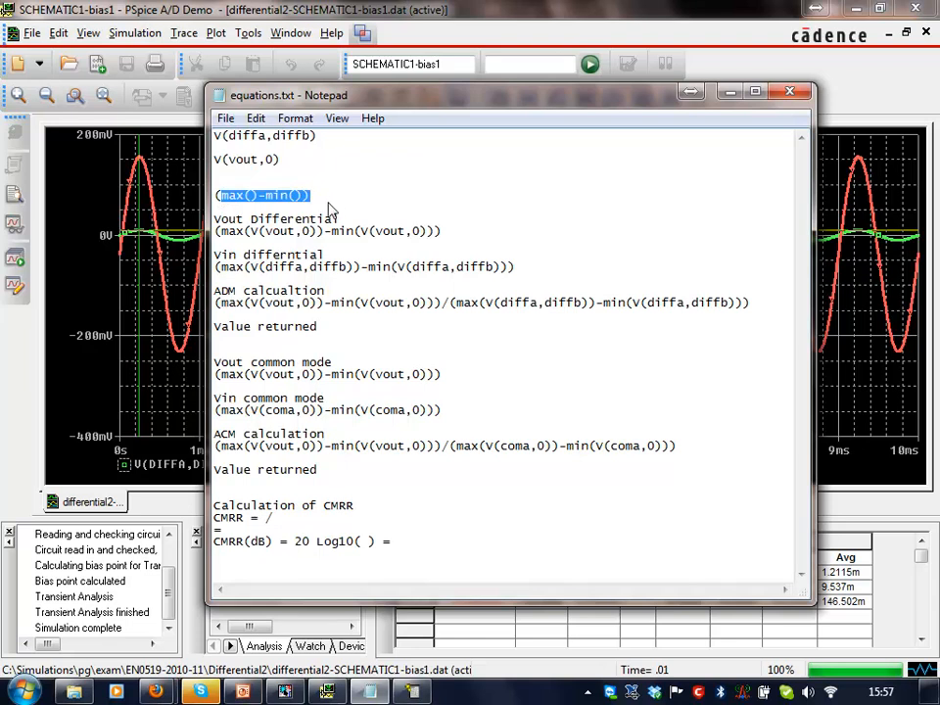
drag(217, 235, 455, 245)
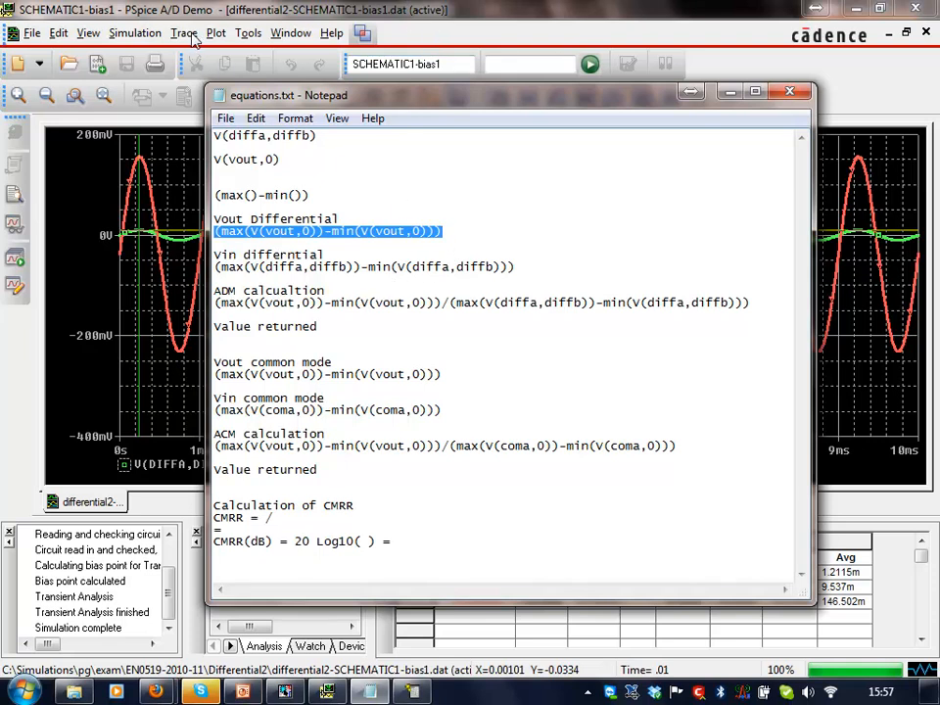
- Copy the Vout differential expression (max(V(vout,0))-min(V(vout,0))) from equations.txt and evaluate it as a measurement in PSpice
click(401, 231)
drag(218, 233, 443, 235)
key(ctrl+c)
click(243, 81)
click(184, 33)
click(252, 216)
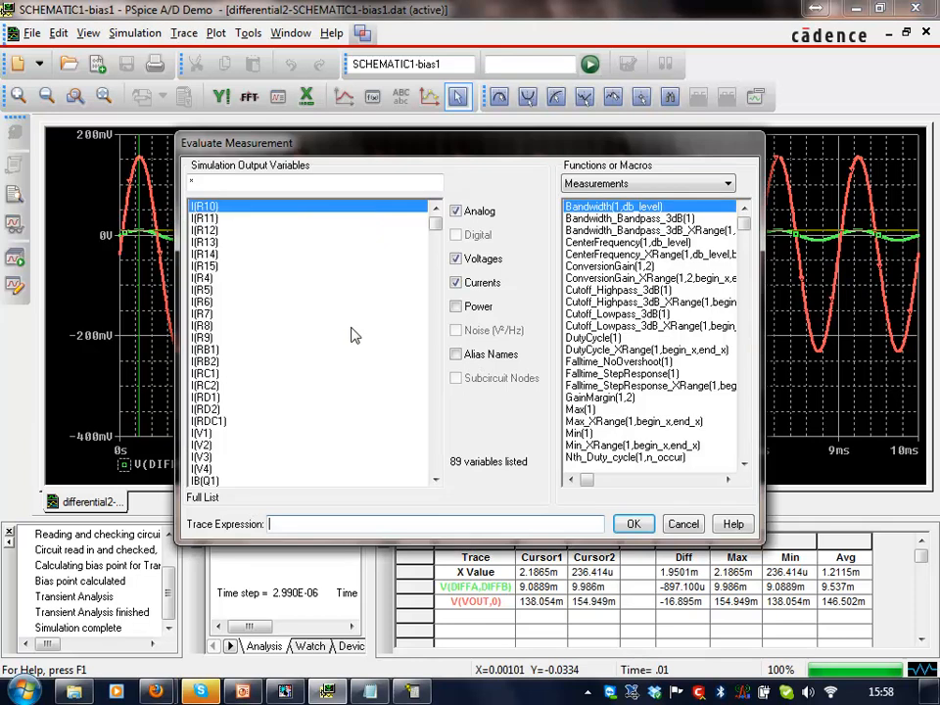
key(ctrl+v)
click(639, 525)
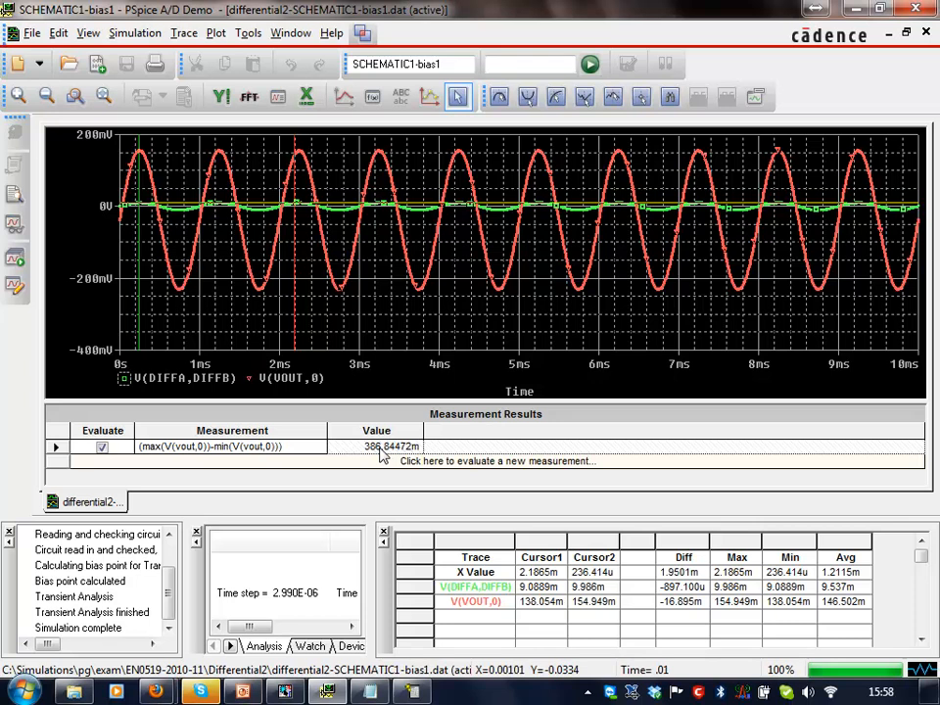
- Copy the Vin differential expression (max(V(diffa,diffb))-min(V(diffa,diffb))) from equations.txt and add it as a second PSpice measurement
key(alt+Tab)
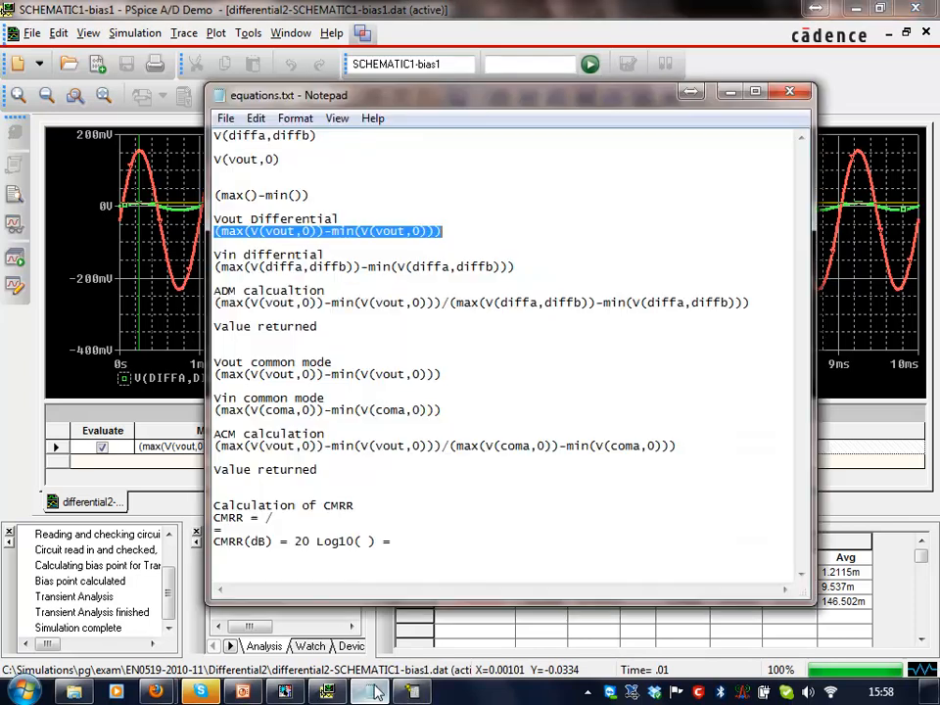
drag(216, 267, 527, 275)
key(ctrl+c)
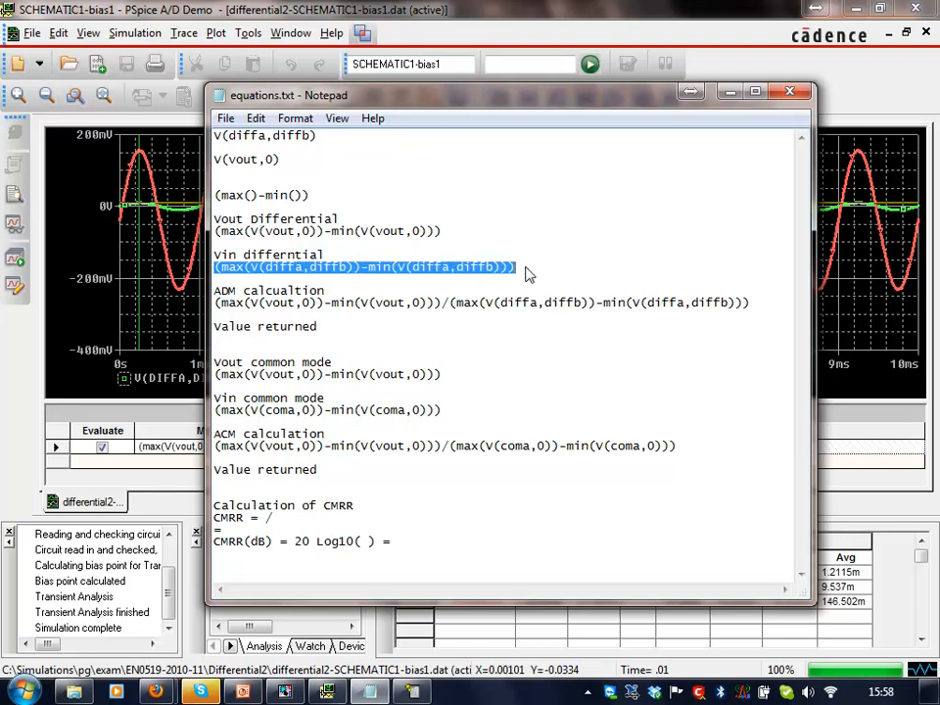
click(137, 472)
key(ctrl+v)
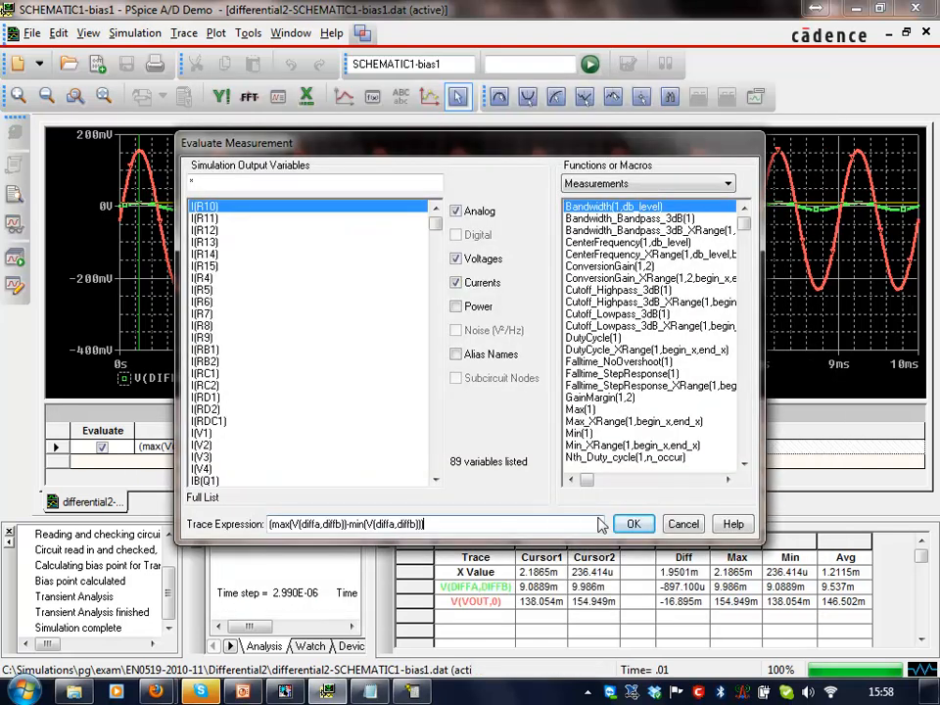
click(632, 524)
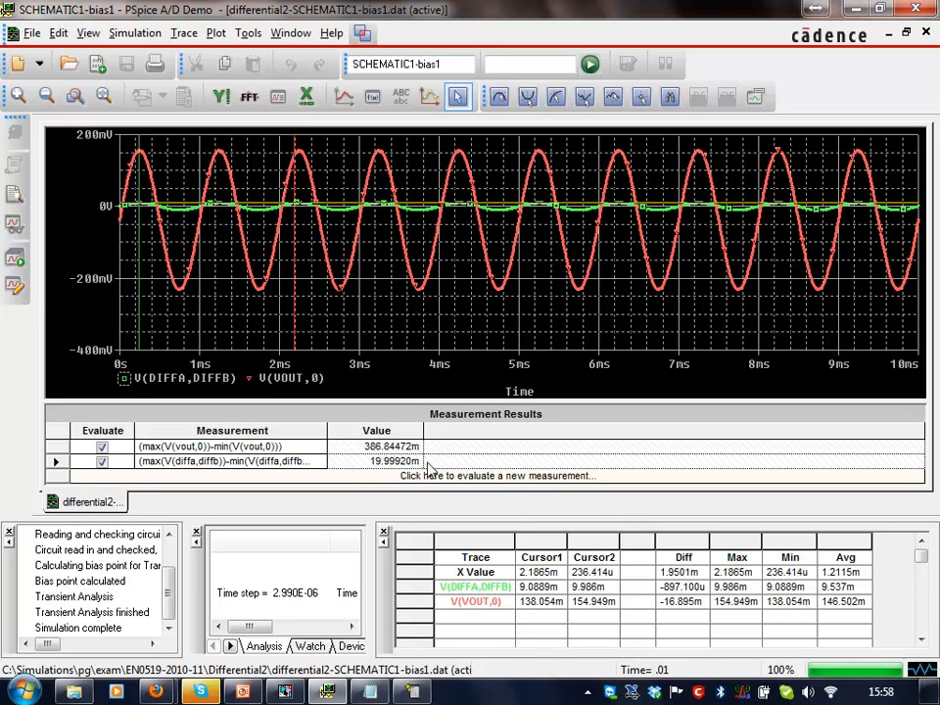
- Copy the ADM expression dividing the Vout swing by the V(diffa,diffb) swing from equations.txt and evaluate it as a third PSpice measurement
mouse_move(286, 692)
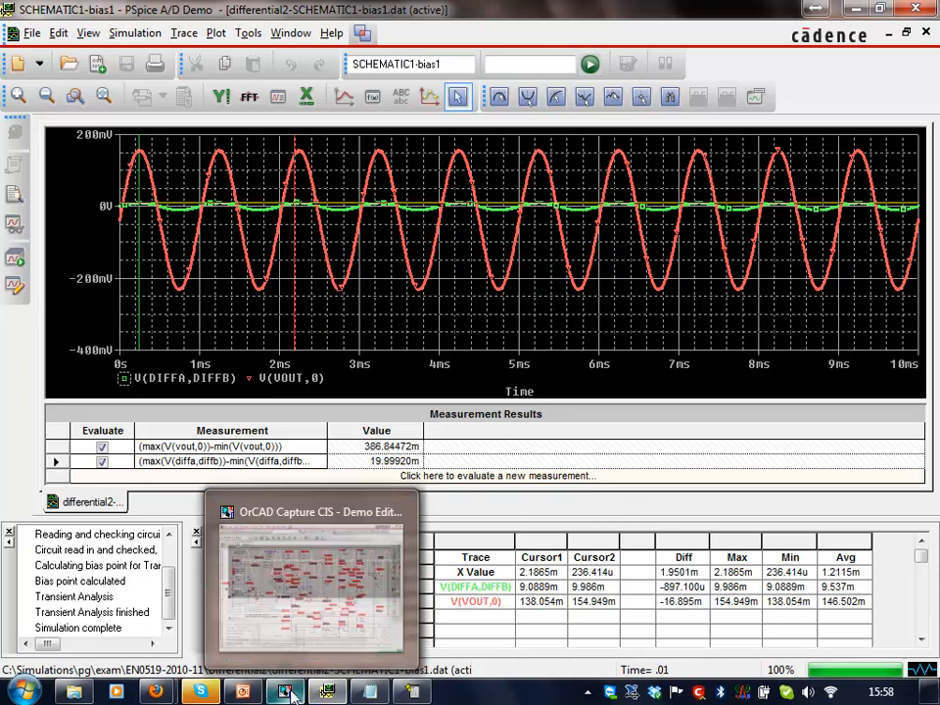
click(370, 692)
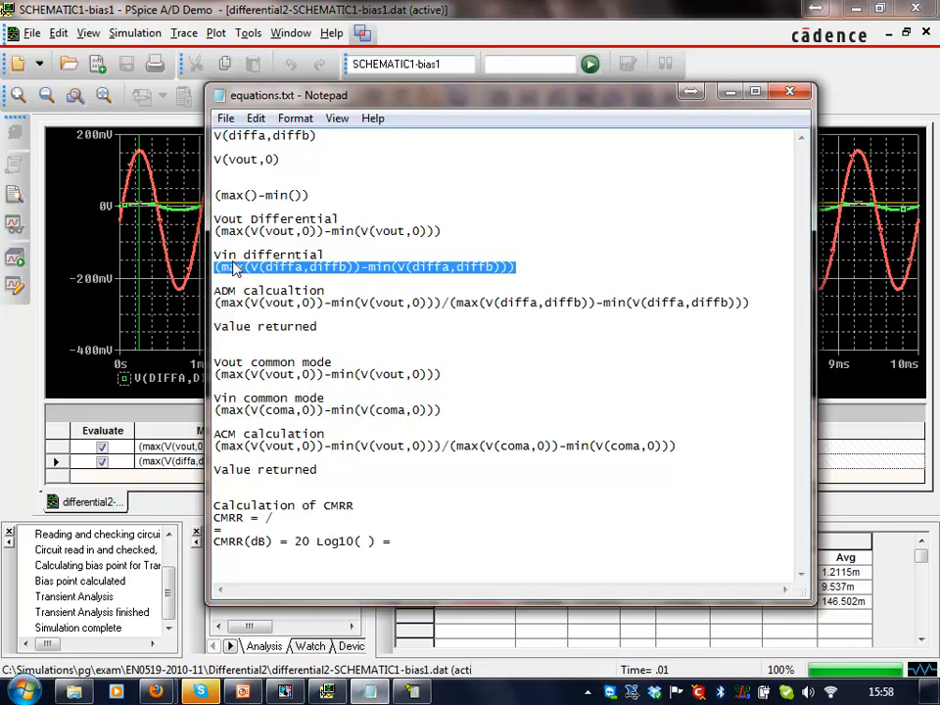
drag(215, 303, 766, 313)
key(ctrl+c)
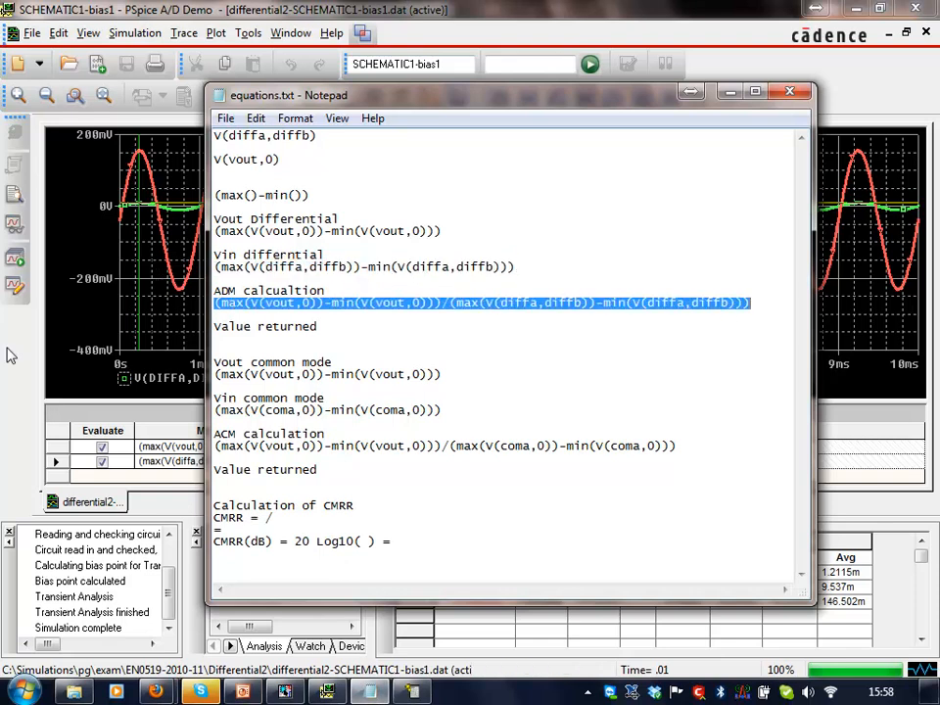
click(154, 478)
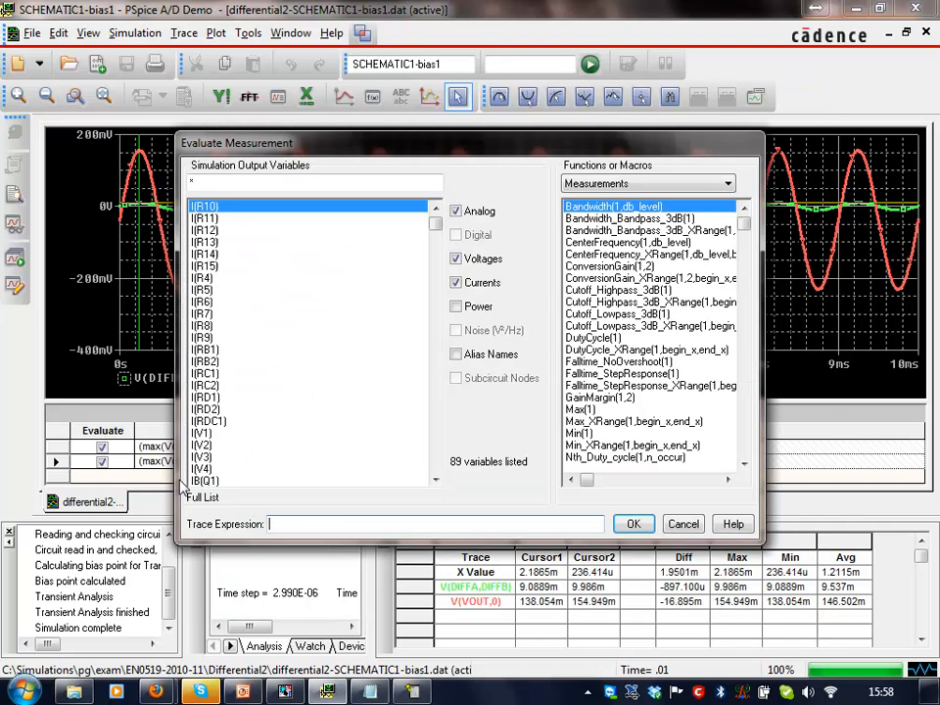
click(465, 524)
key(ctrl+v)
click(634, 524)
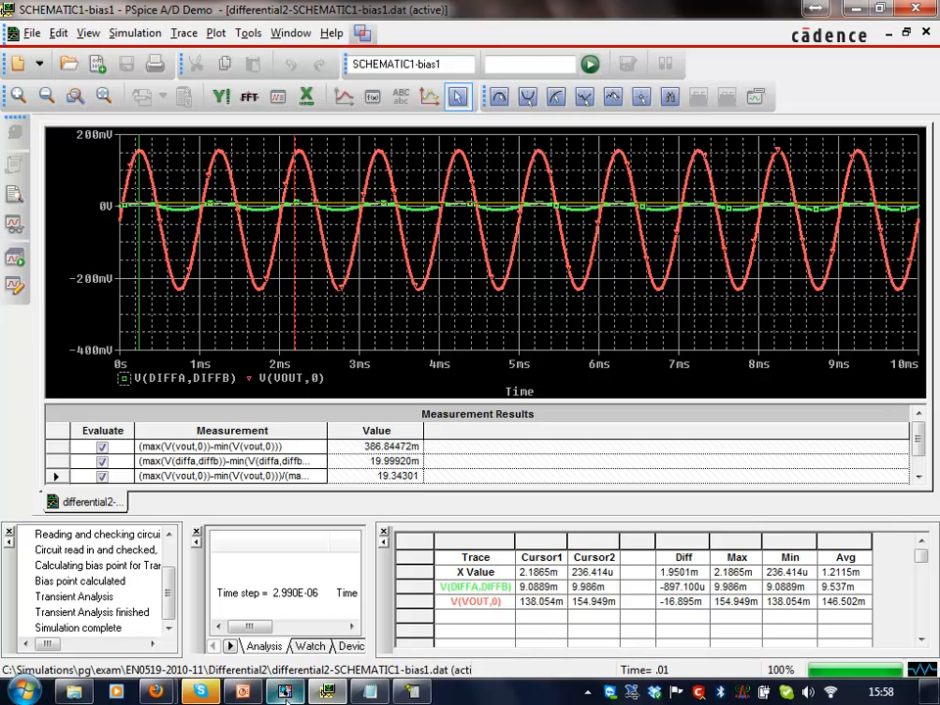
mouse_move(285, 692)
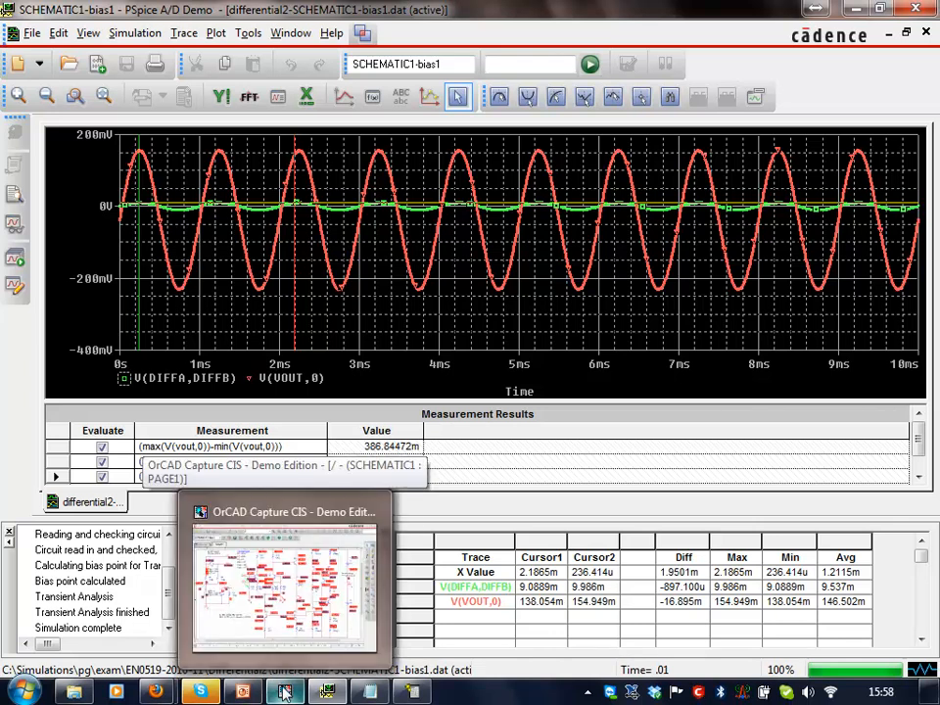
mouse_move(332, 692)
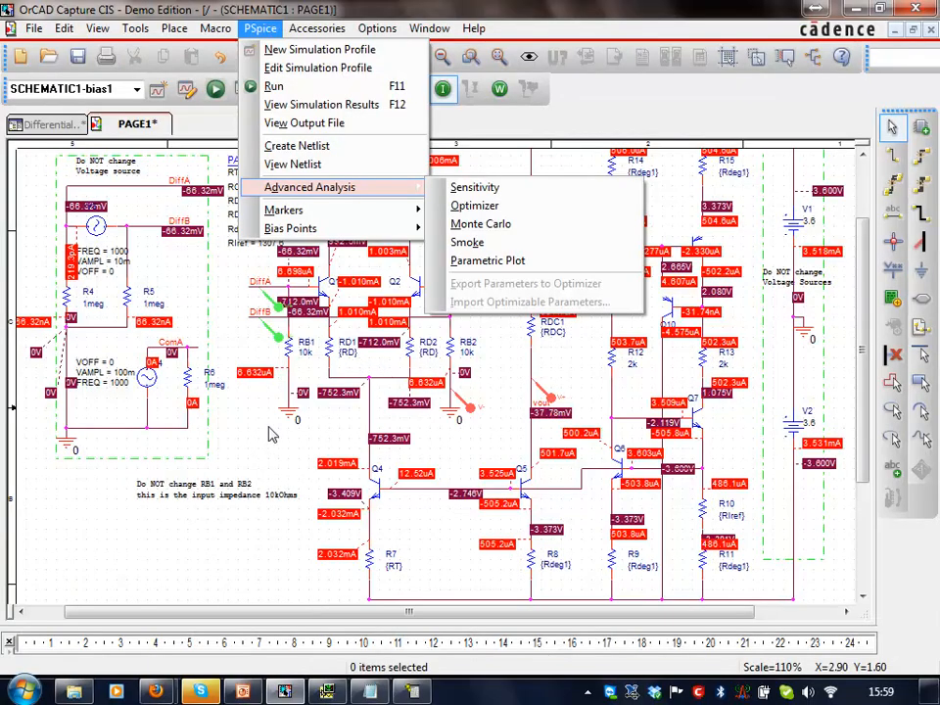
- Enable a parametric sweep in the bias1 simulation profile with the global parameter RD as the sweep variable
click(235, 422)
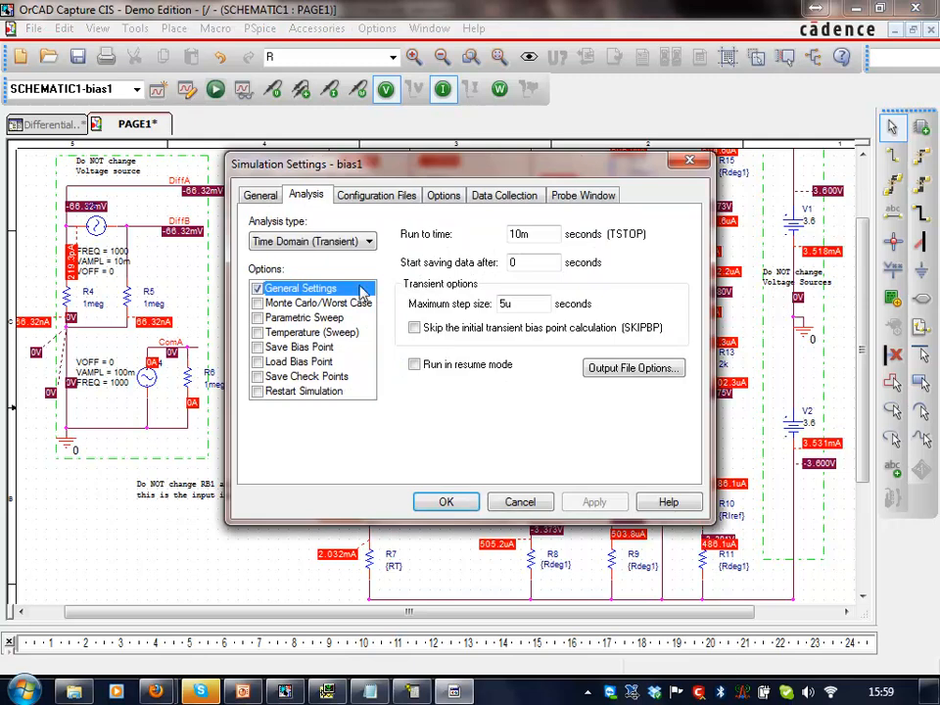
click(258, 318)
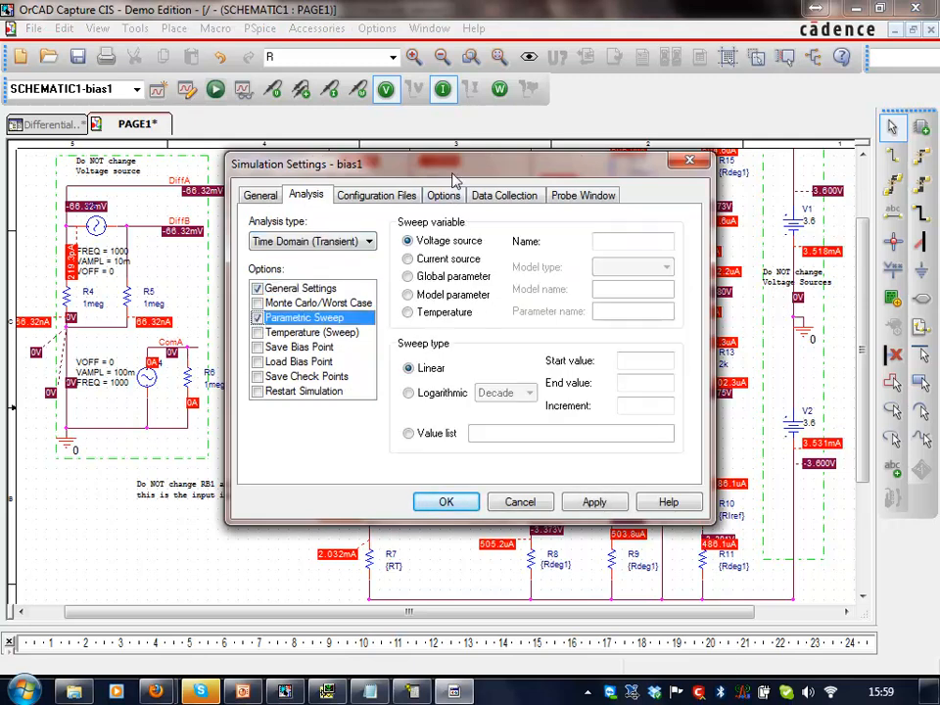
drag(458, 171, 607, 193)
drag(417, 194, 368, 178)
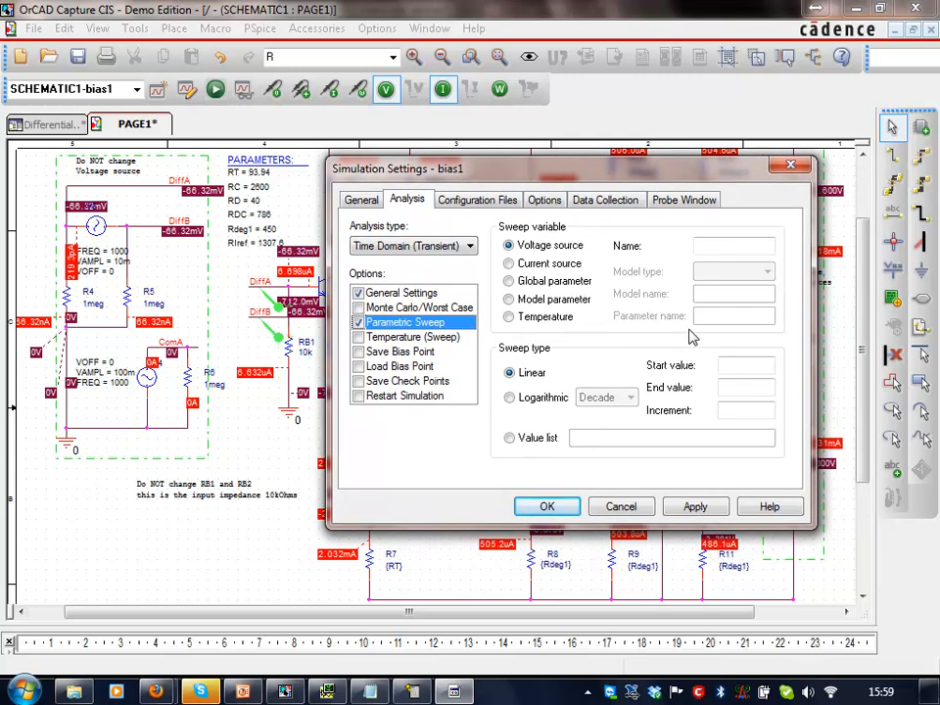
click(553, 305)
click(545, 317)
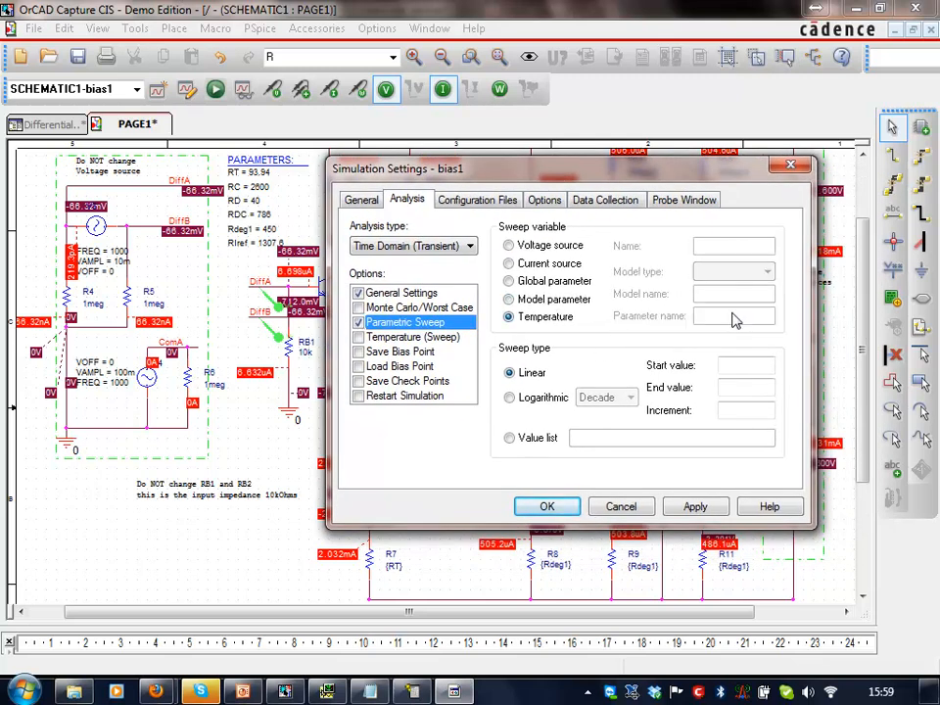
click(549, 282)
click(723, 317)
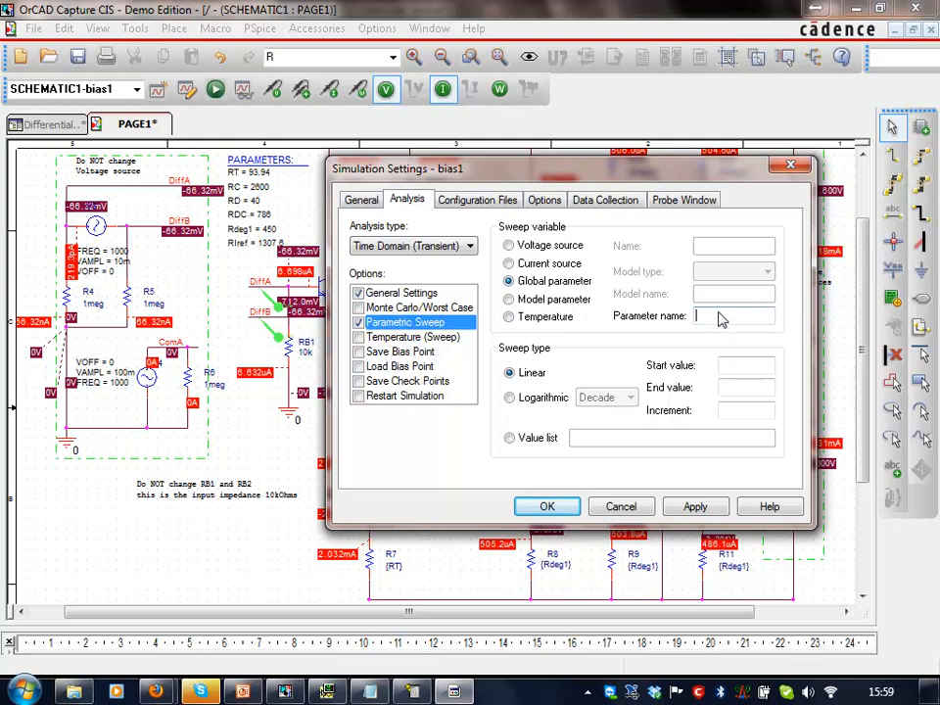
text(RD)
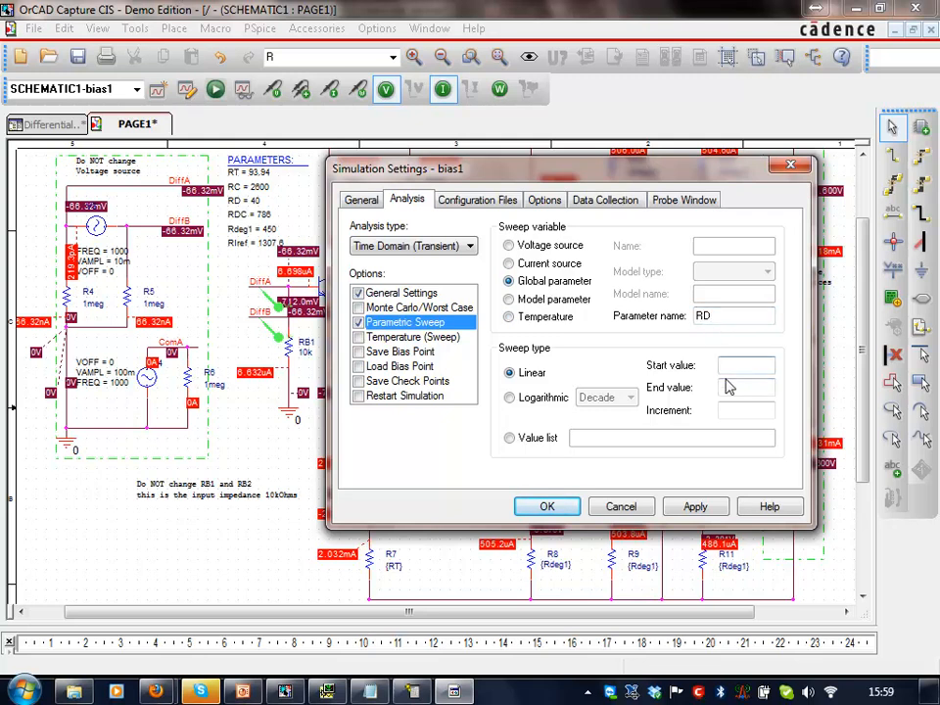
- Set the linear RD sweep from 38 to 42 in increments of 1 and apply the bias1 simulation settings
click(727, 369)
text(38)
click(732, 394)
text(42)
click(745, 410)
text(1)
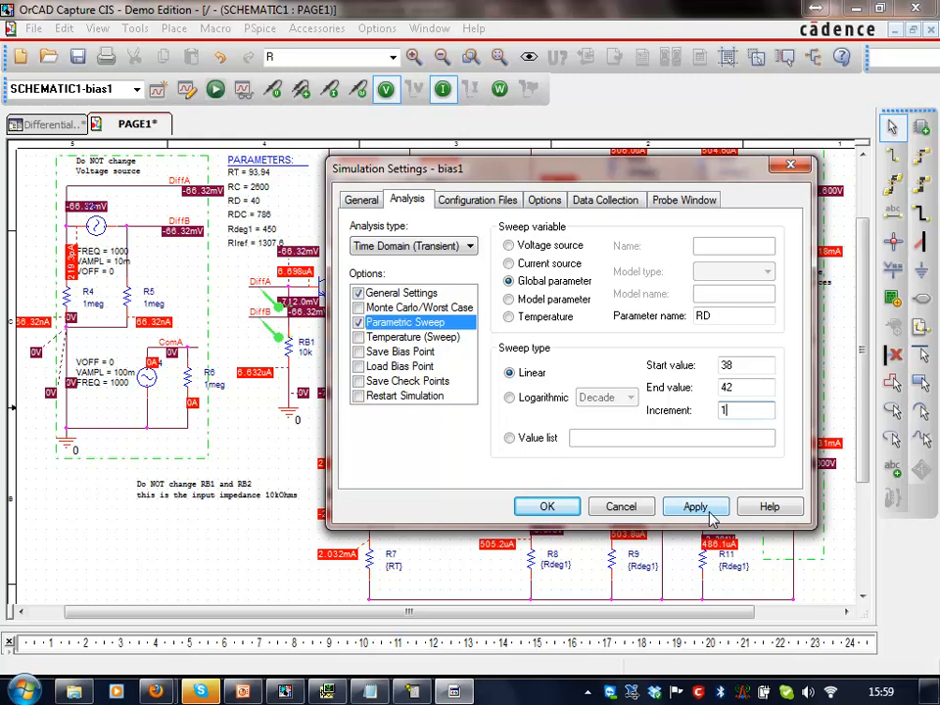
click(696, 507)
click(548, 507)
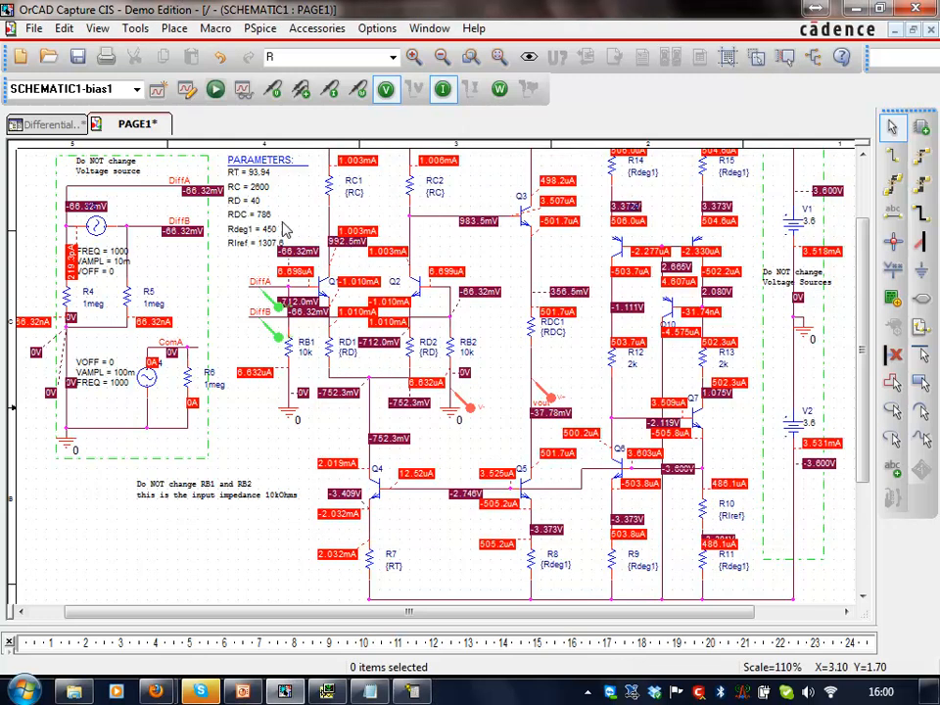
- Save the schematic, run the bias1 simulation and load the results for all RD values from 38 to 42
click(76, 54)
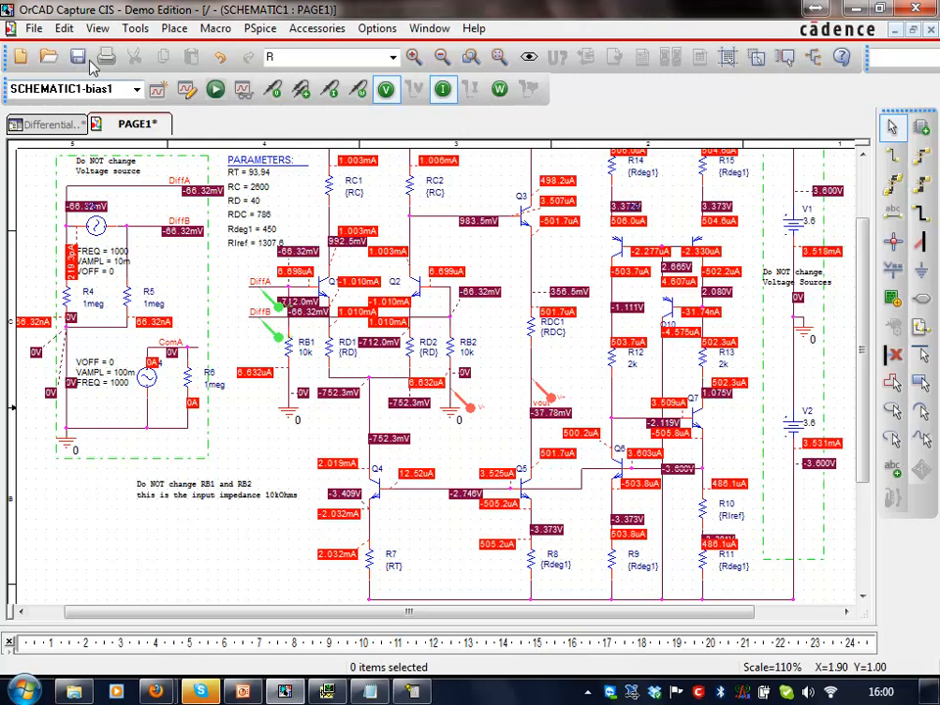
click(216, 90)
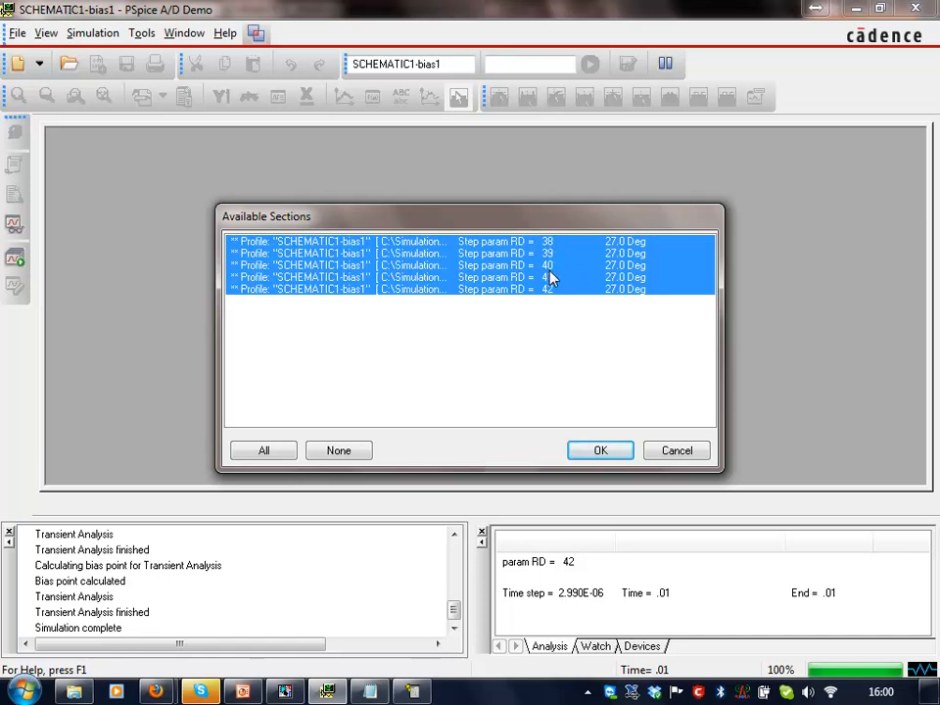
click(607, 455)
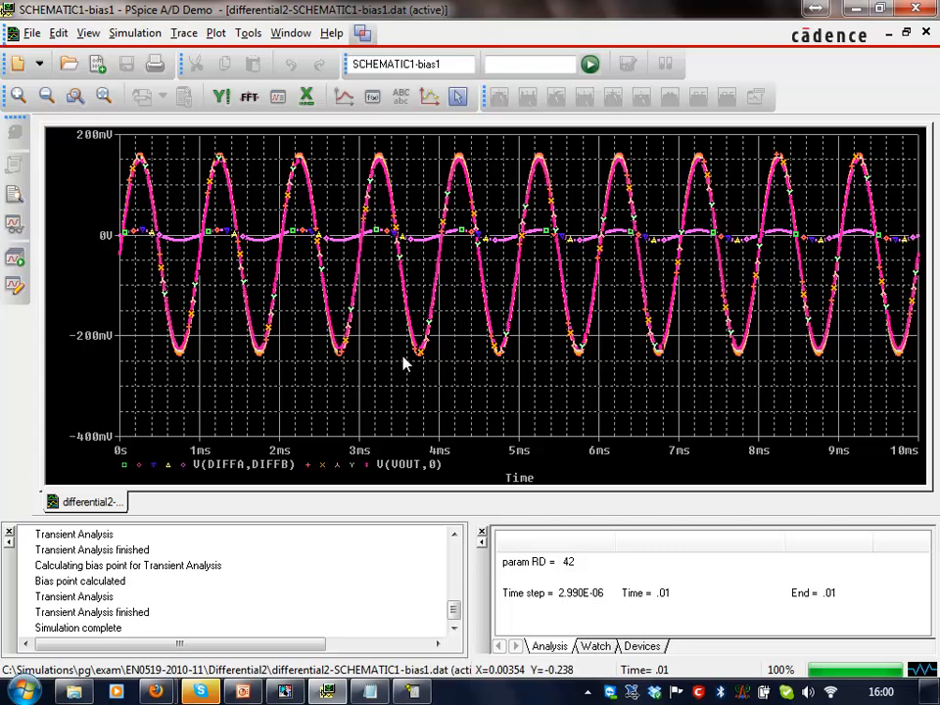
- Copy the ADM expression from equations.txt and evaluate it as a measurement across the RD sweep in PSpice
click(370, 691)
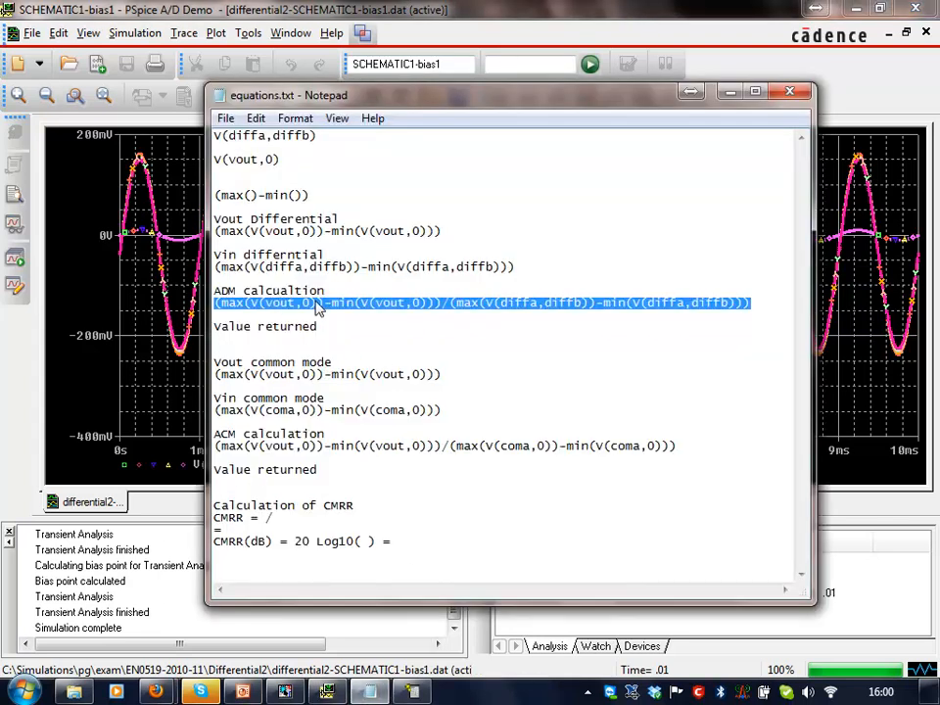
click(241, 305)
shift+click(742, 315)
shift+click(750, 314)
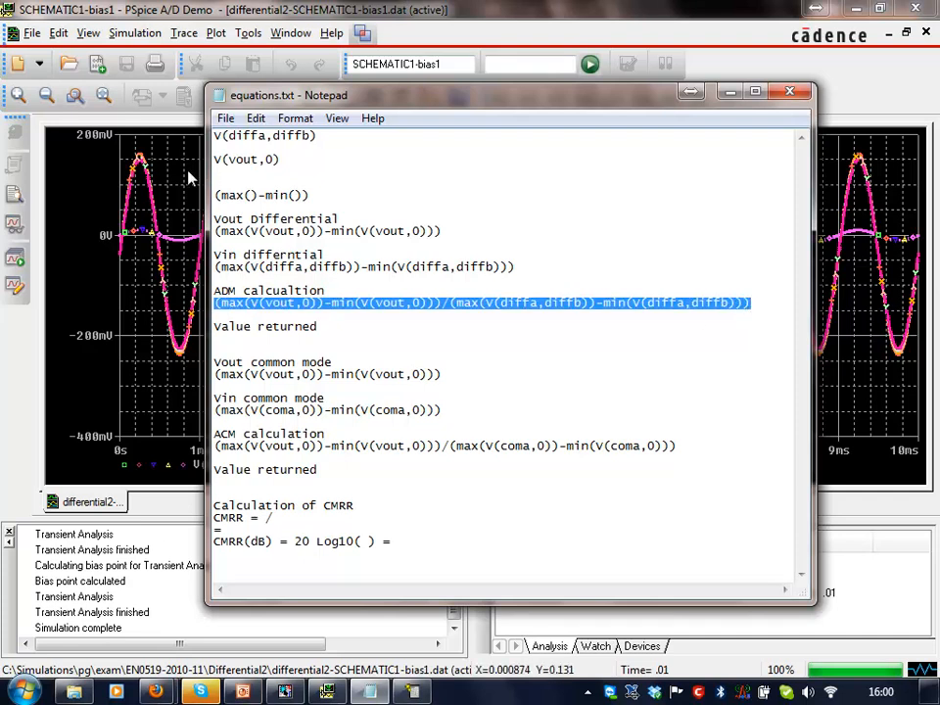
click(191, 177)
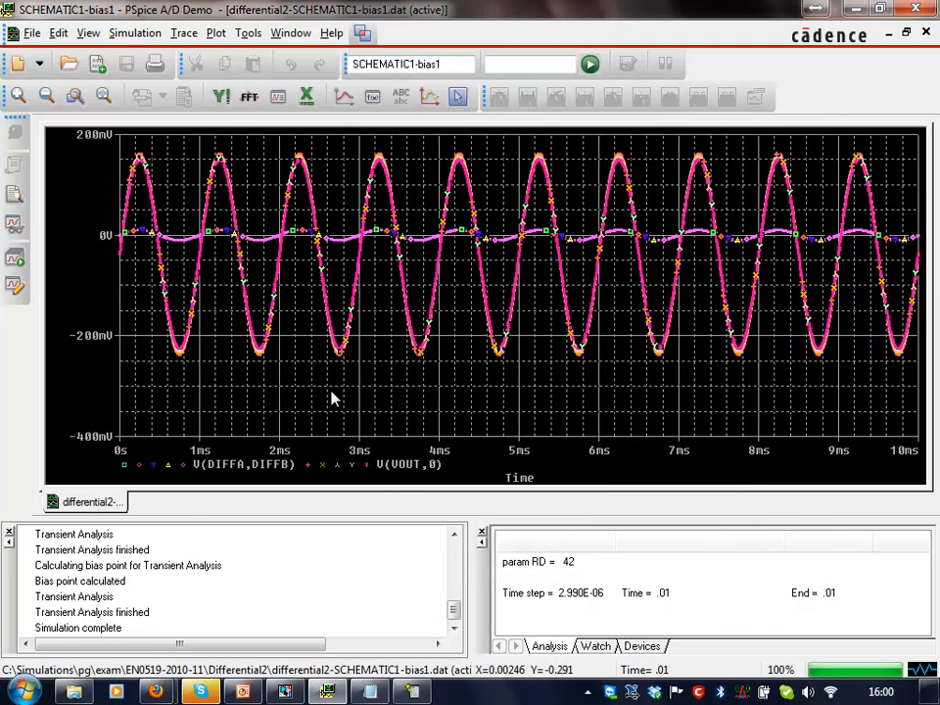
click(186, 33)
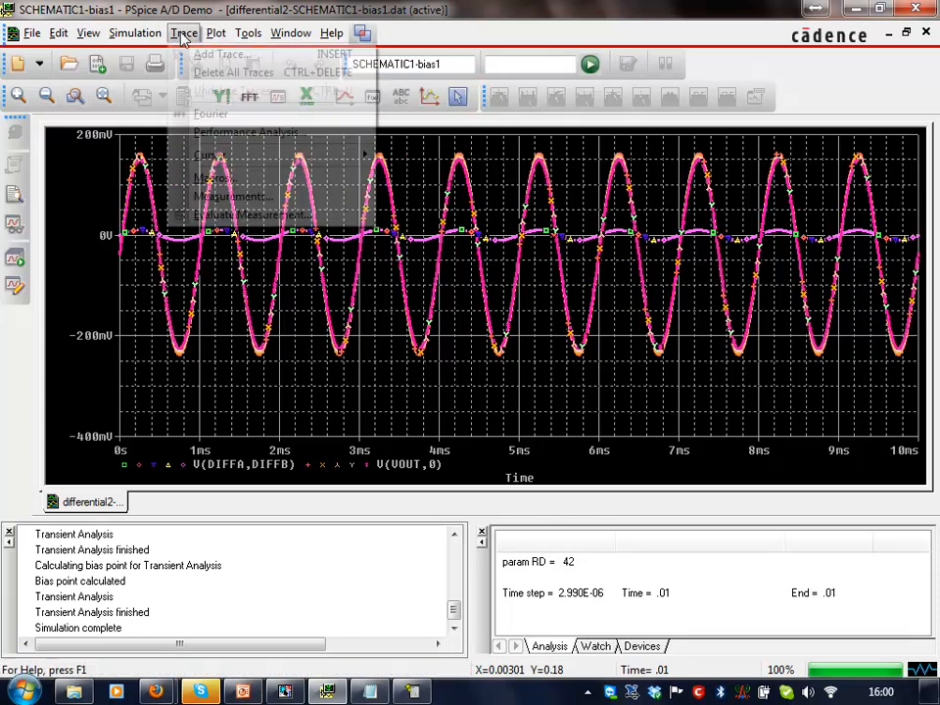
click(240, 214)
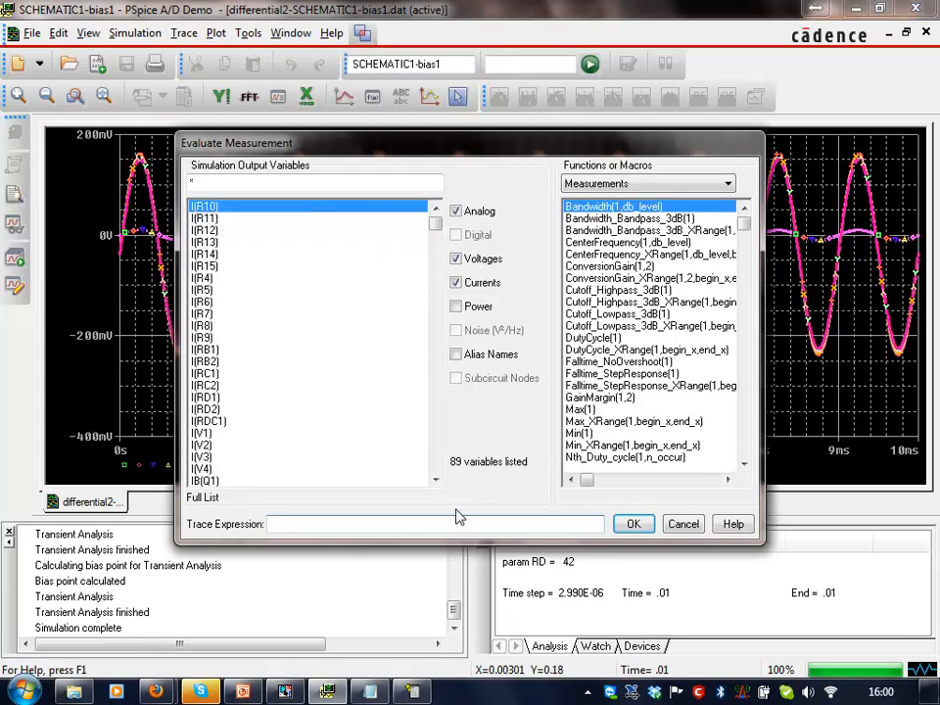
text((max(V(vout,0))-min(V(vout,0)))/(max(V(diffa,diffb))-min(V(diffa,diffb))))
click(634, 524)
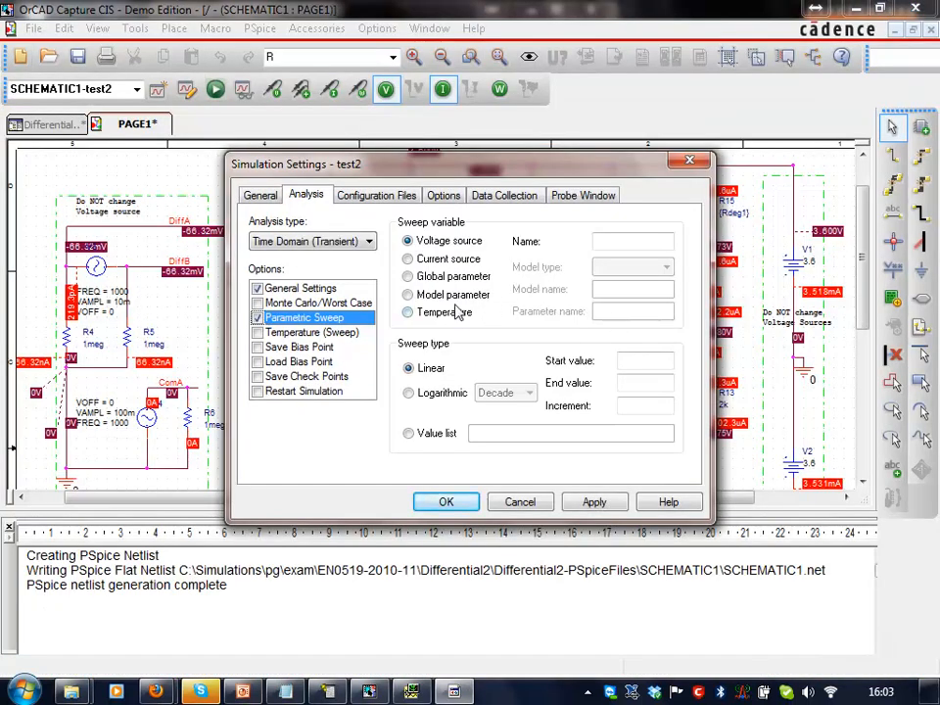
- Configure the test2 profile's parametric sweep for global parameter RD, linear from 36 to 40 in increments of 1
click(446, 278)
click(615, 311)
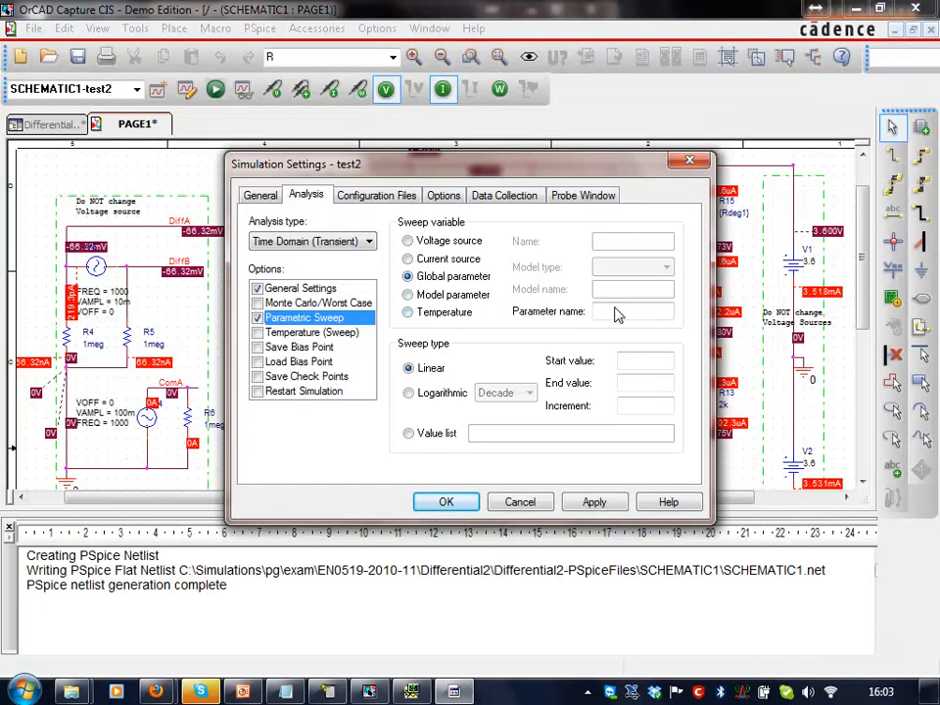
text(RD)
click(655, 364)
text(36)
click(653, 389)
text(40)
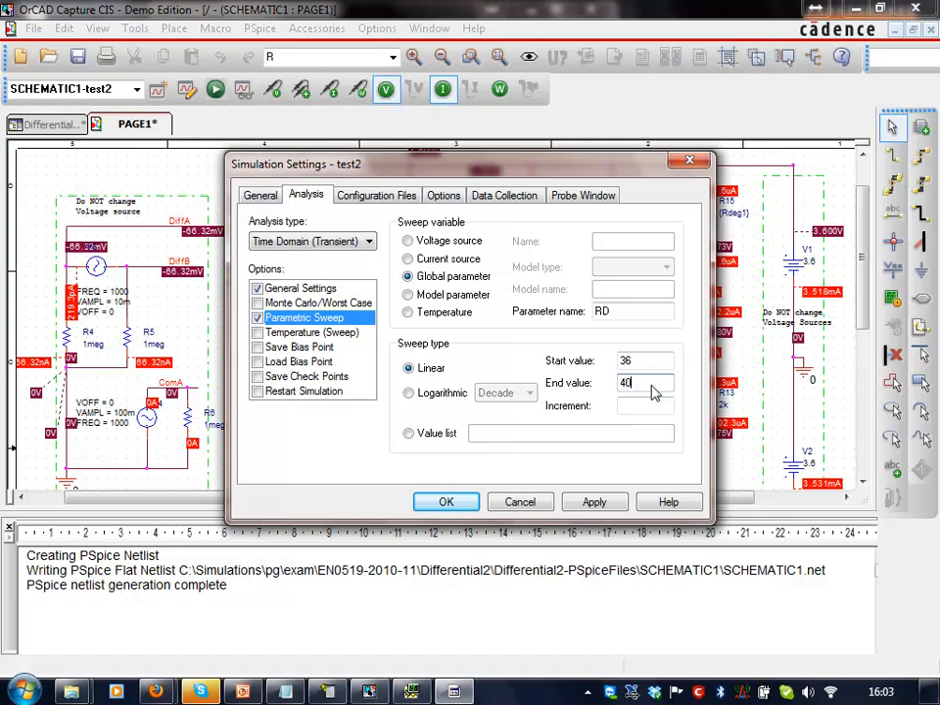
click(647, 411)
text(1)
click(594, 503)
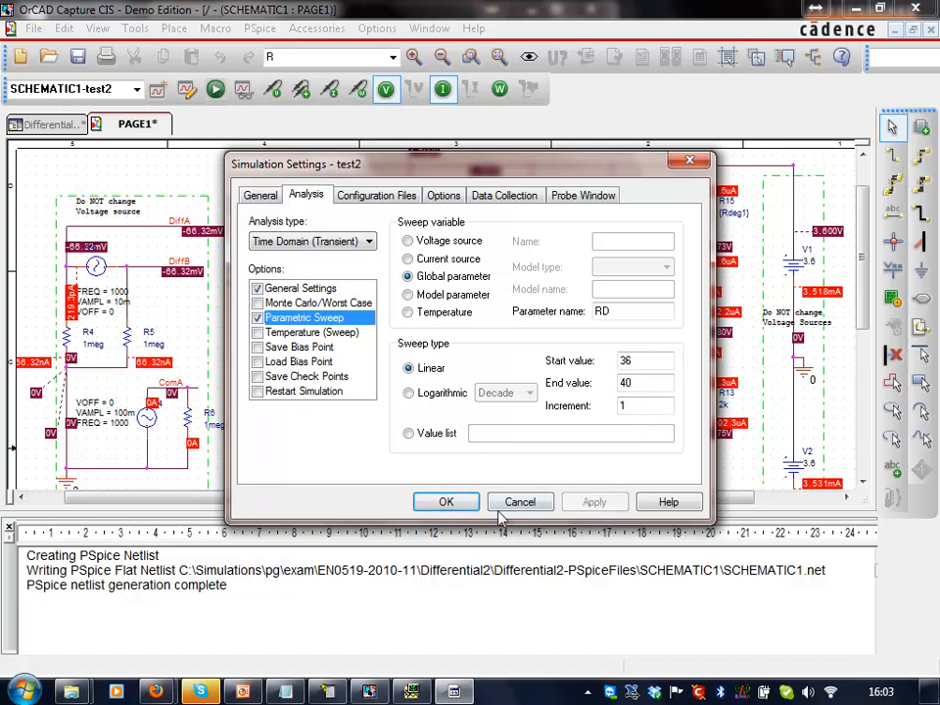
click(439, 501)
- Save the schematic, run the test2 simulation and load all the RD sweep results
click(78, 56)
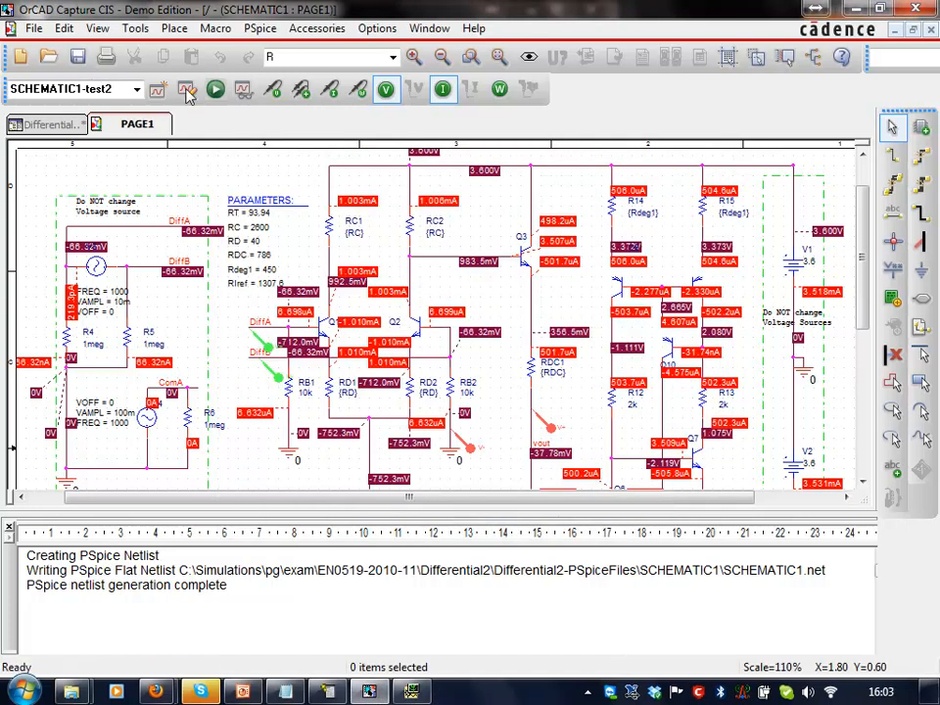
click(216, 89)
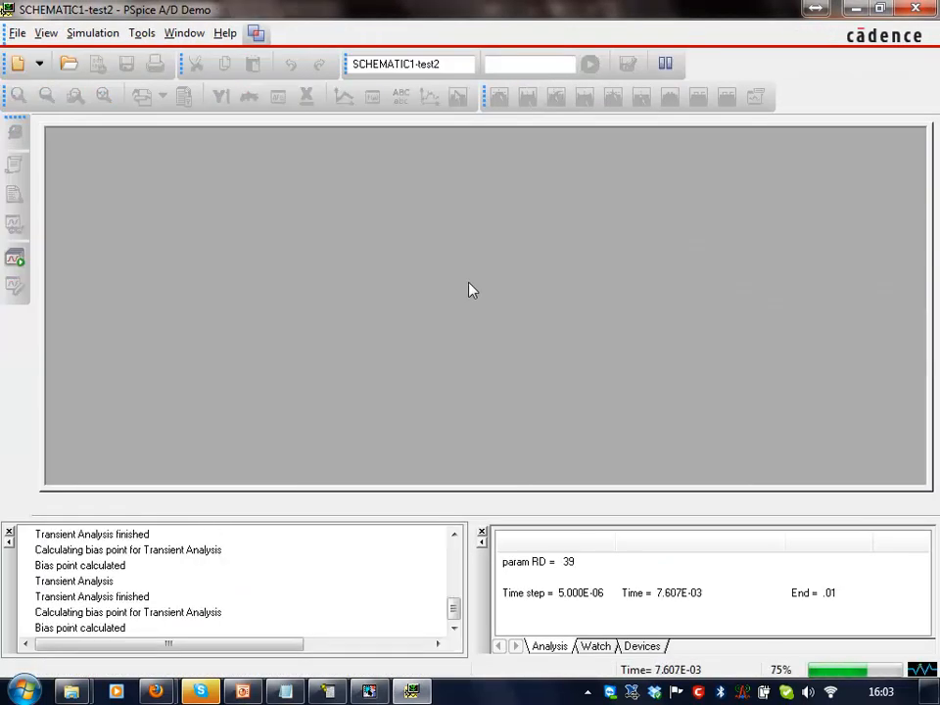
click(605, 452)
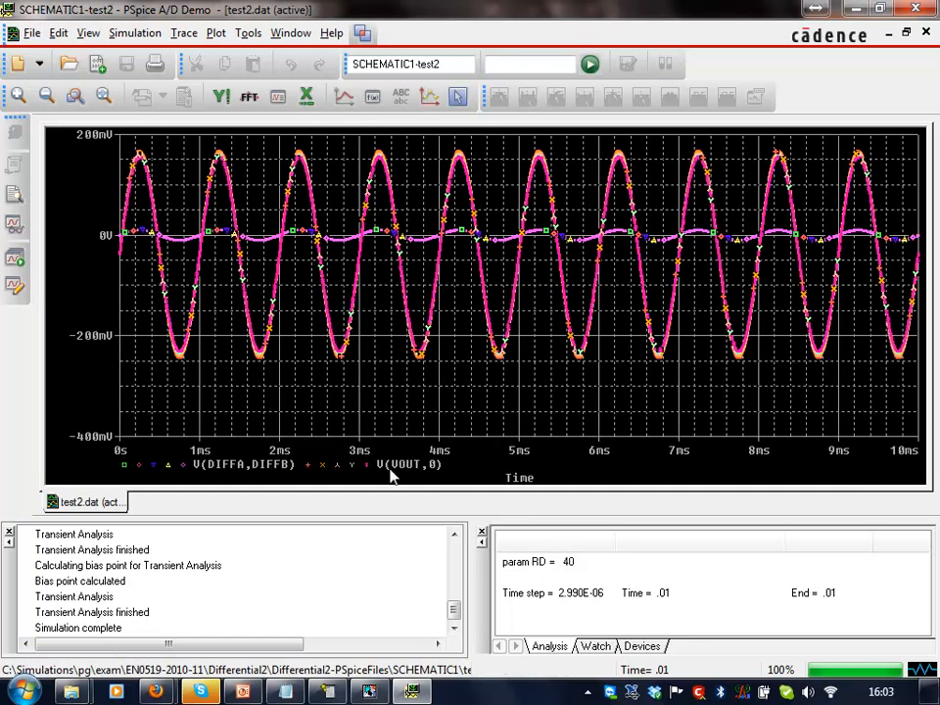
- Evaluate the ADM expression, Vout swing divided by V(diffa,diffb) swing, on the test2 sweep results, and close PSpice A/D
click(184, 32)
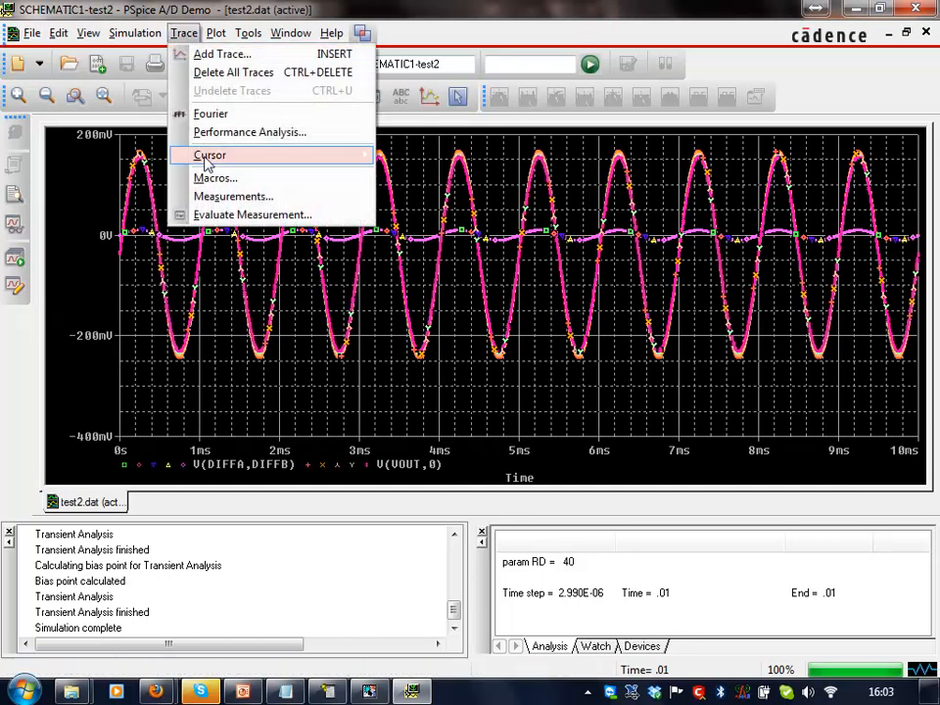
click(214, 213)
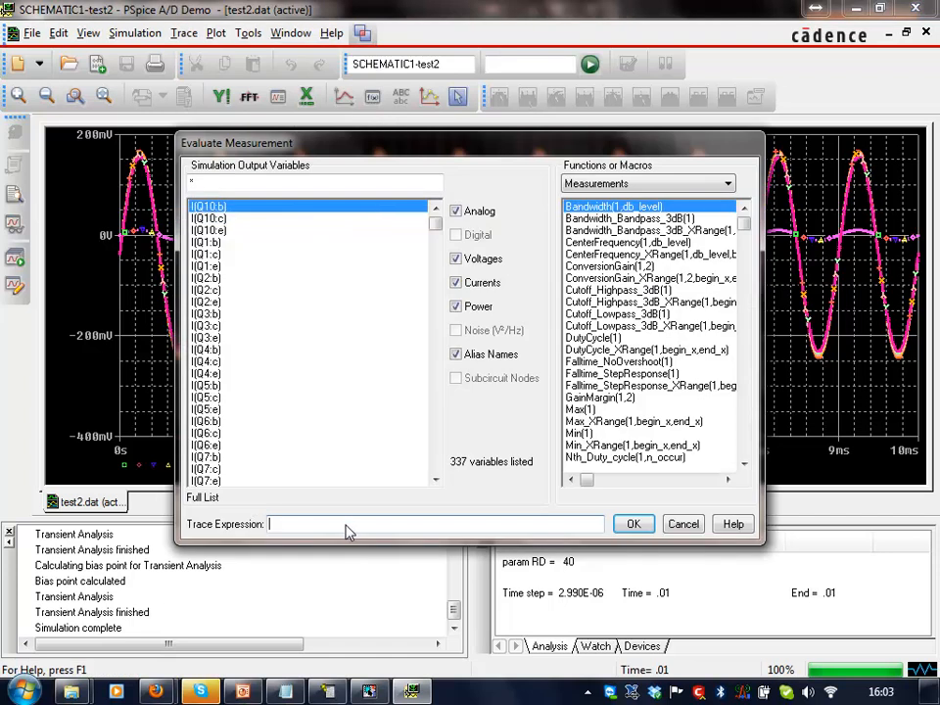
text((max(V(vout,0))-min(V(vout,0)))/(max(V(diffa,diffb))-min(V(diffa,diffb))))
click(634, 525)
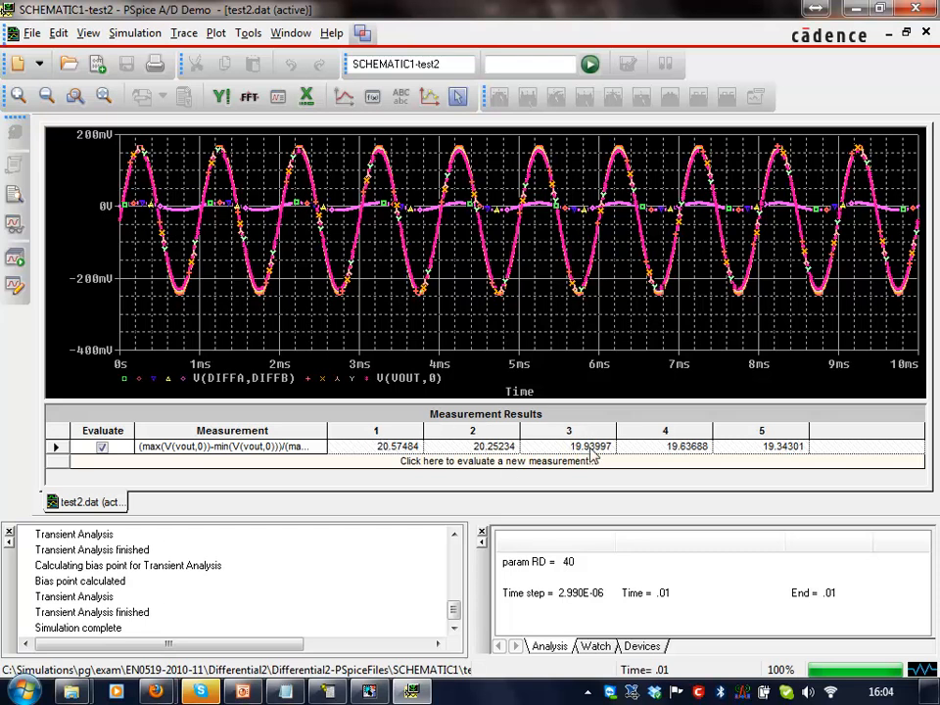
click(919, 12)
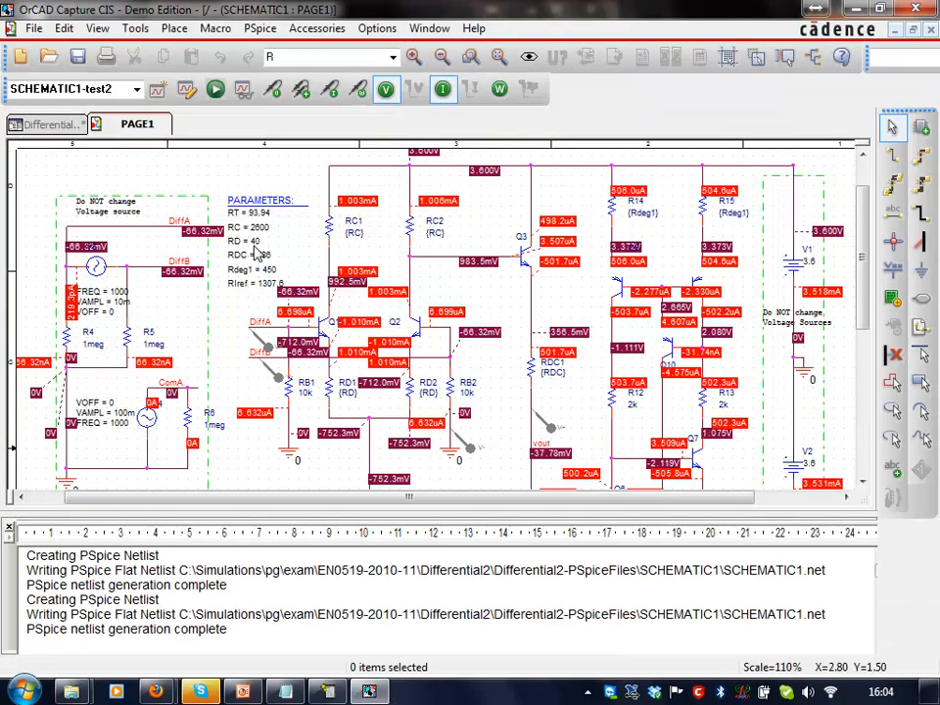
- Set the RD parameter in the schematic's PARAMETERS block to 38
click(250, 241)
double_click(256, 251)
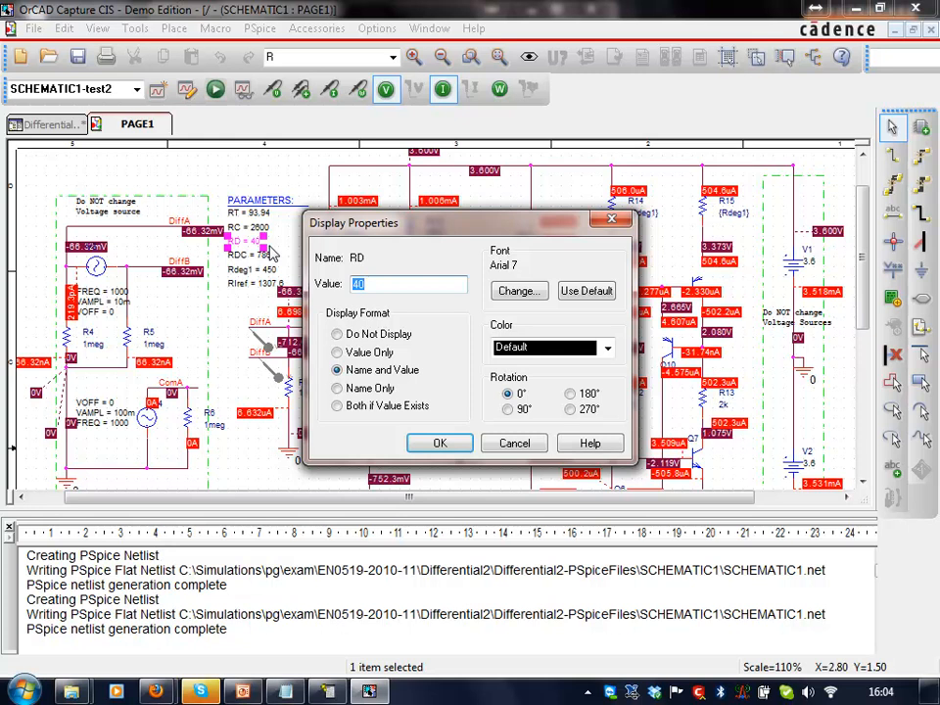
click(440, 443)
click(314, 249)
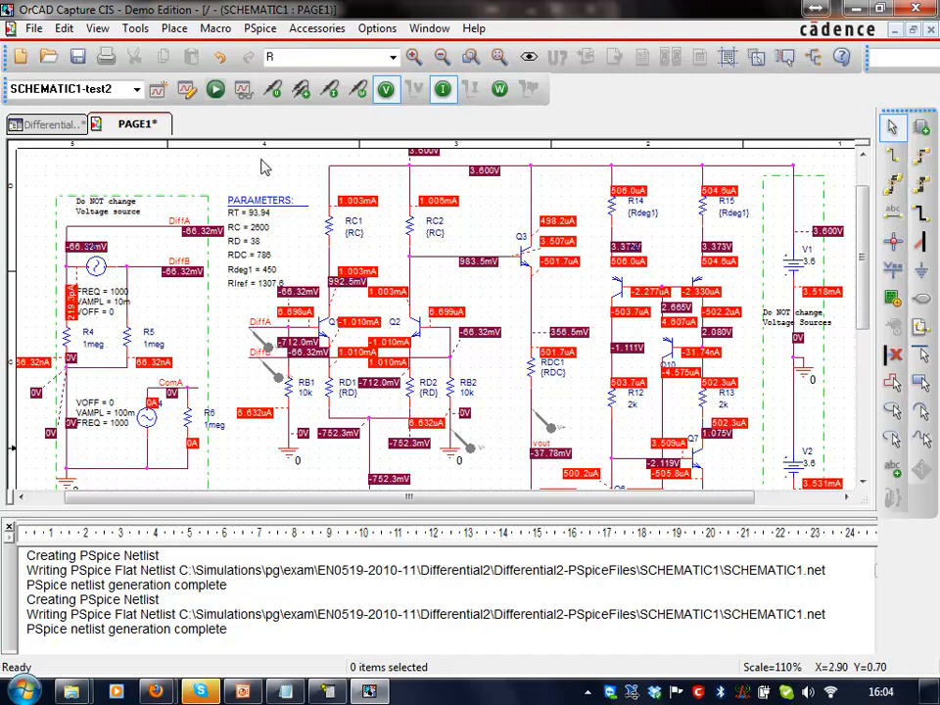
- Change the test2 simulation profile's analysis type to Bias Point and apply it
click(186, 89)
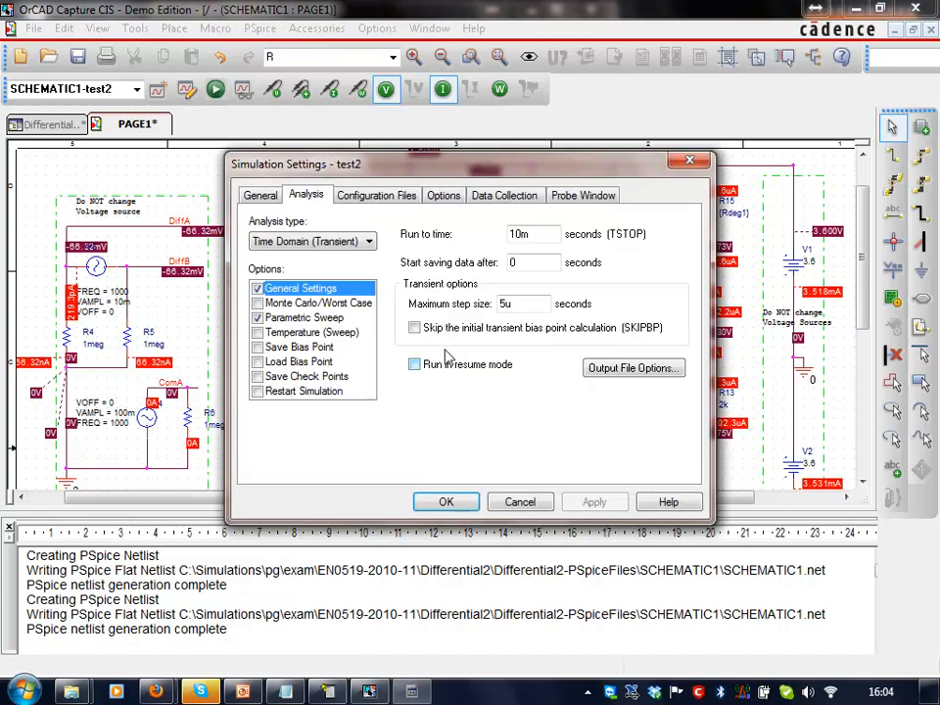
click(311, 242)
click(284, 290)
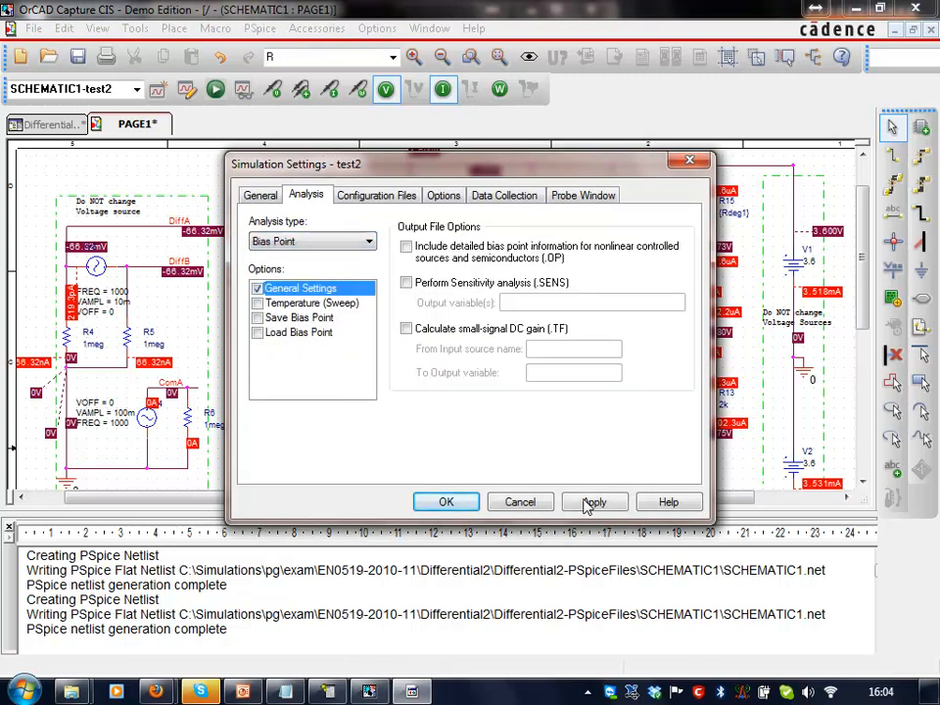
click(593, 501)
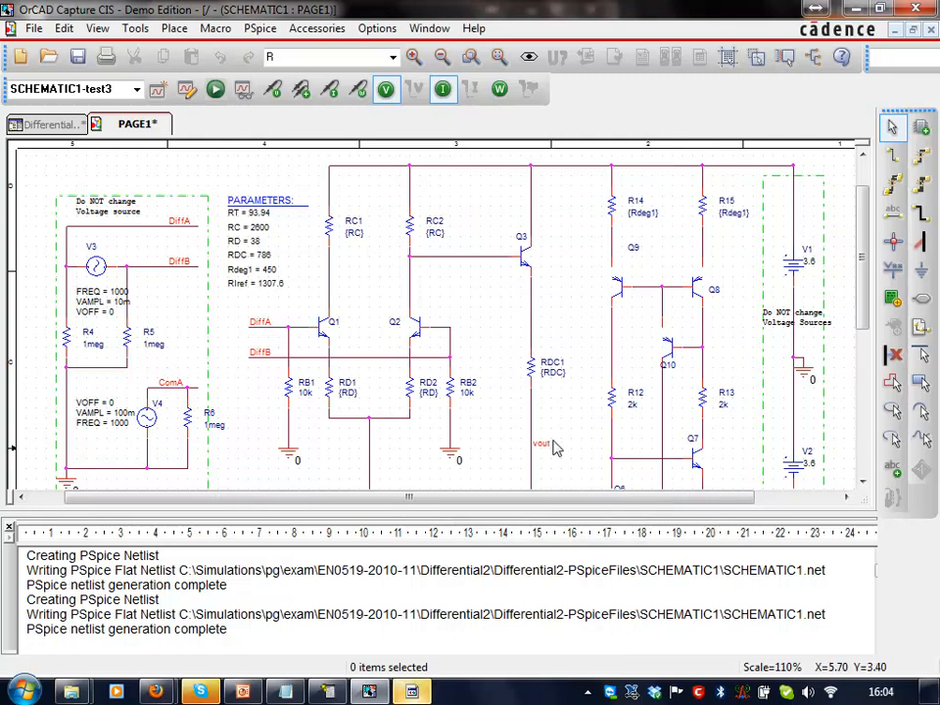
- Open the settings of the test3 simulation profile and set its analysis type to Bias Point
scroll(554, 431, down, 3)
scroll(520, 387, up, 1)
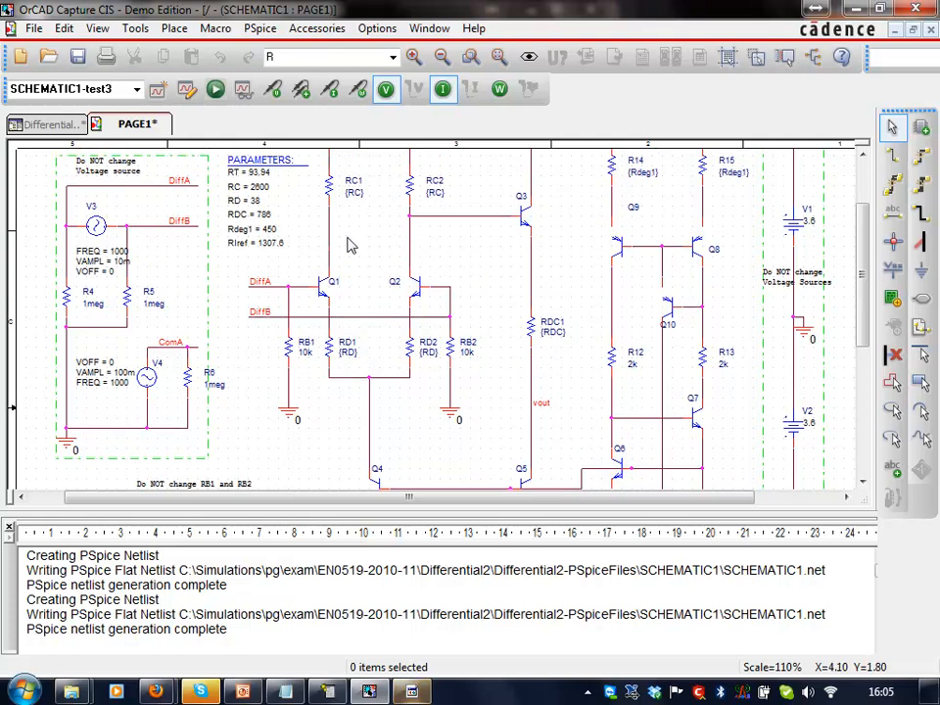
click(186, 89)
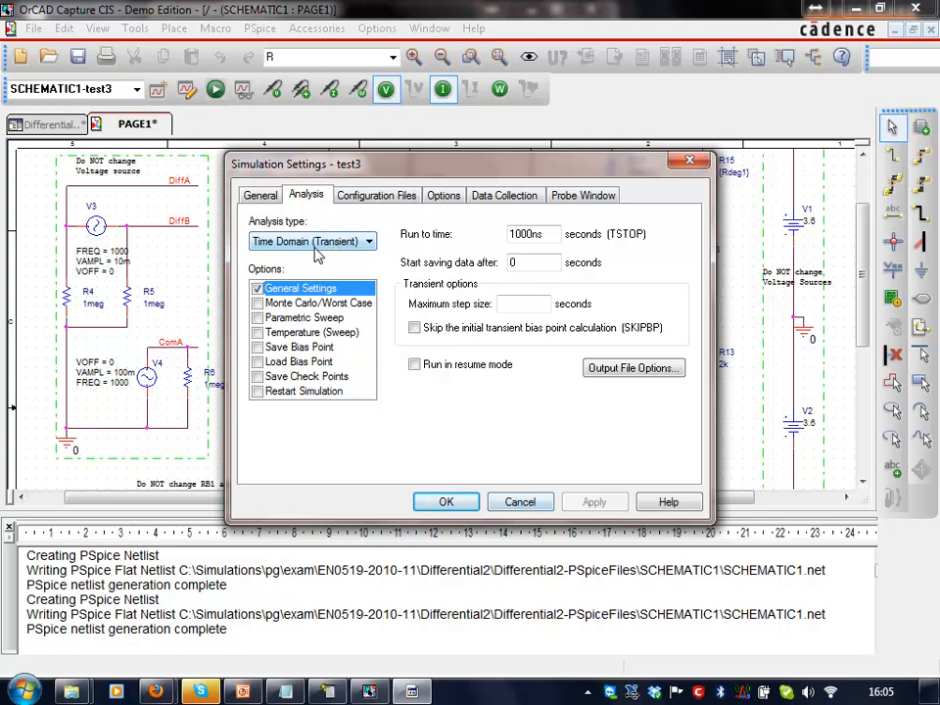
click(316, 245)
click(284, 294)
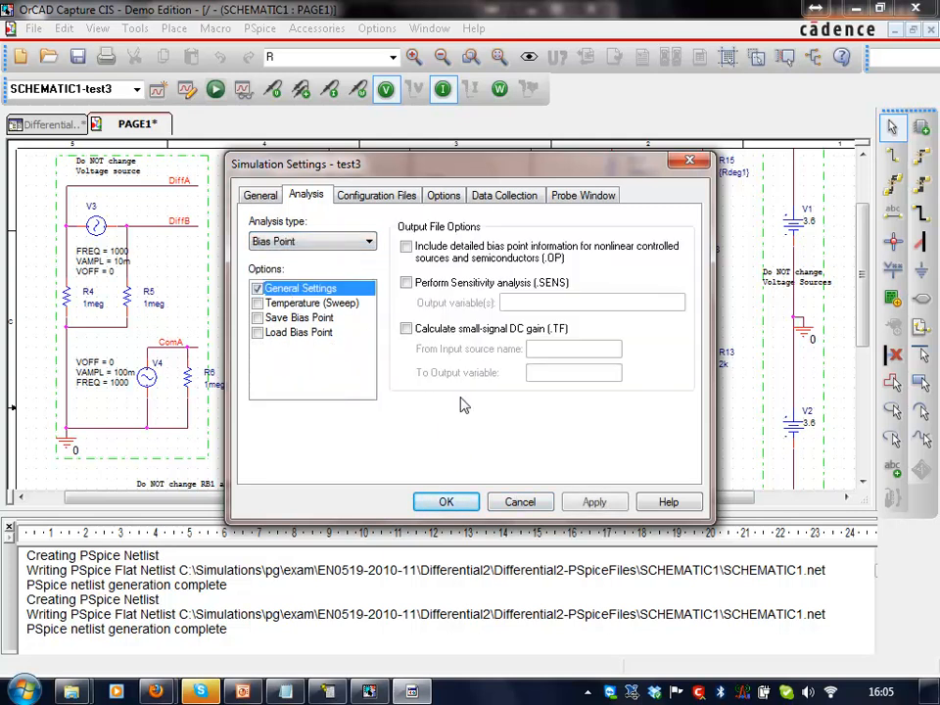
- Apply the Bias Point setting to the test3 profile, run the simulation and return to the schematic in OrCAD Capture
click(594, 502)
click(446, 502)
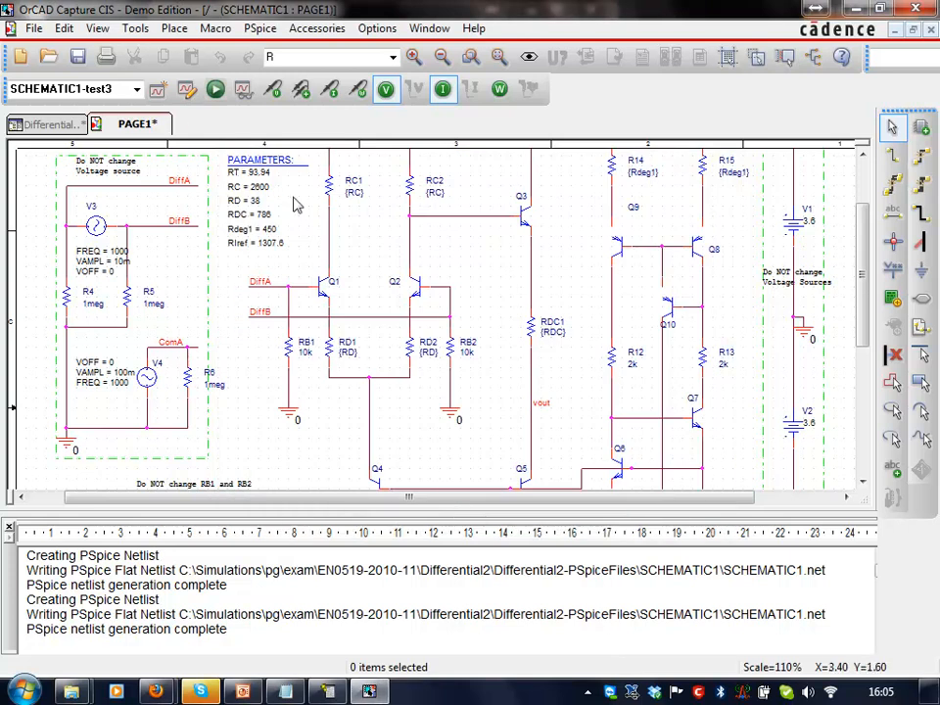
click(215, 89)
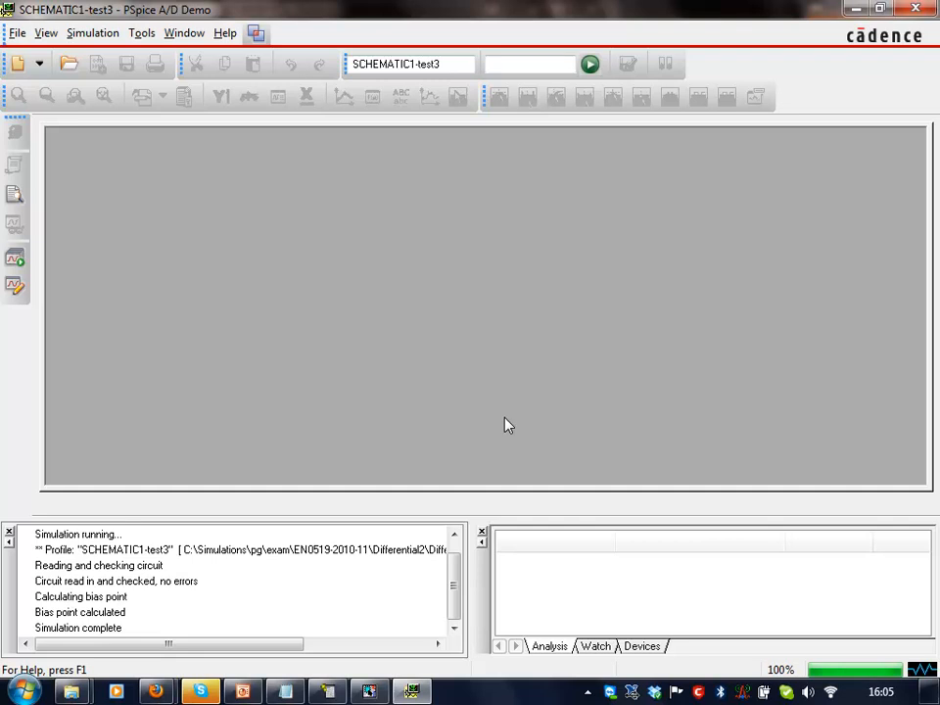
click(369, 692)
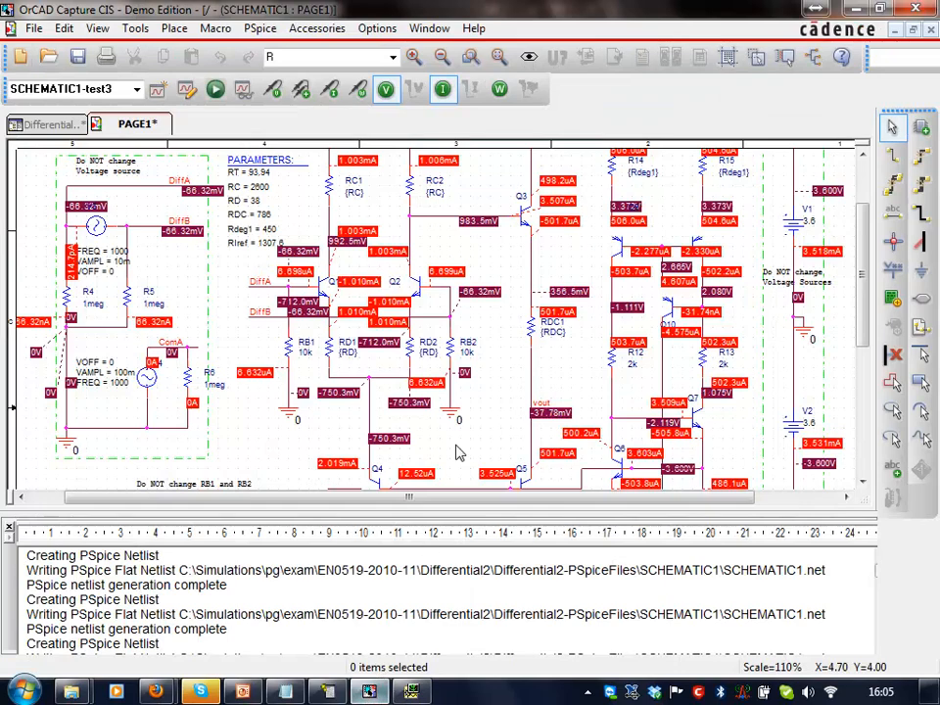
- Check the bias voltages at both ends of resistor RDC1, including the vout node
click(571, 293)
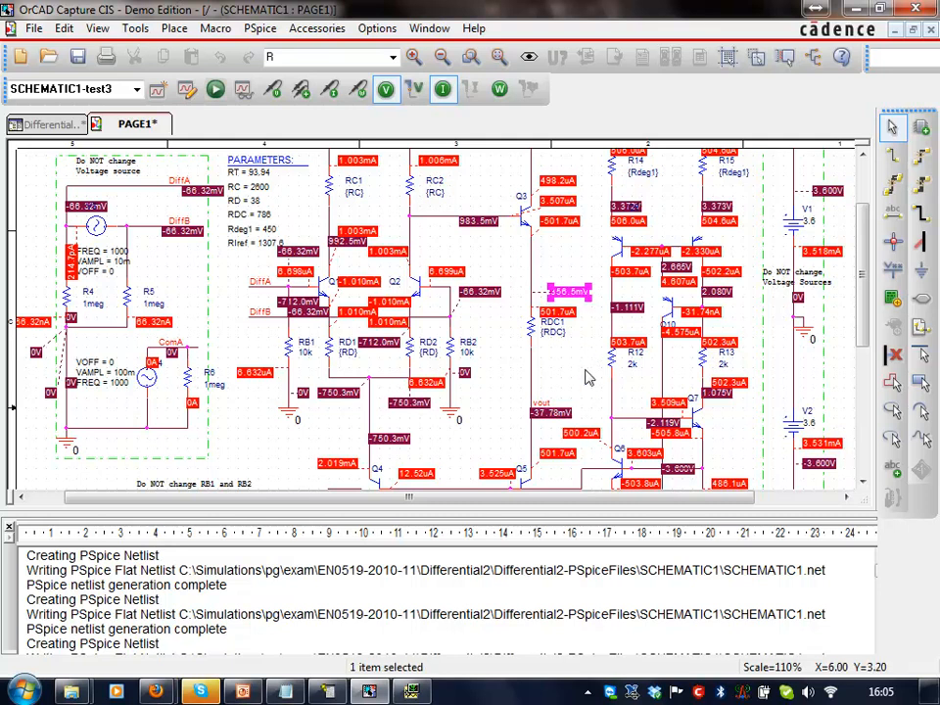
click(556, 428)
click(563, 417)
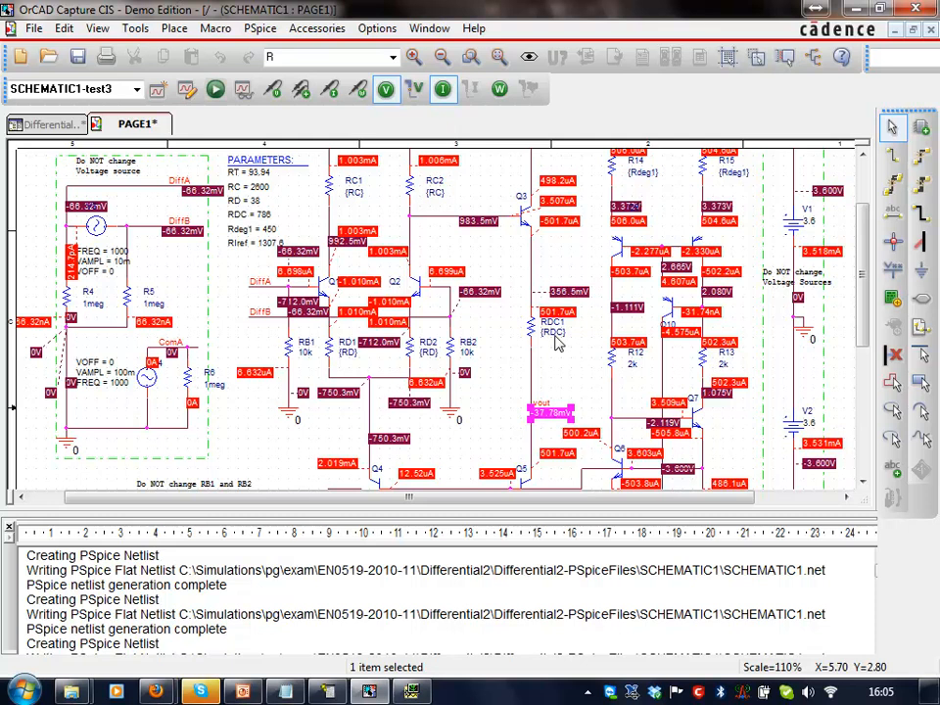
- Change the test3 profile's analysis type to DC Sweep with global parameter RDC as the sweep variable
click(190, 90)
click(323, 241)
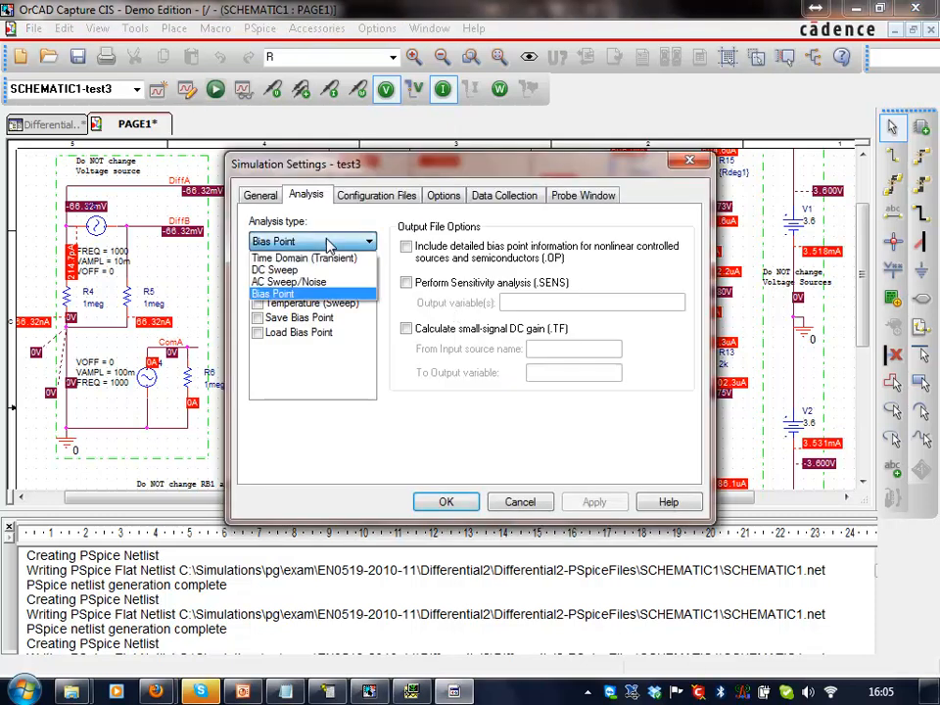
click(279, 269)
click(423, 278)
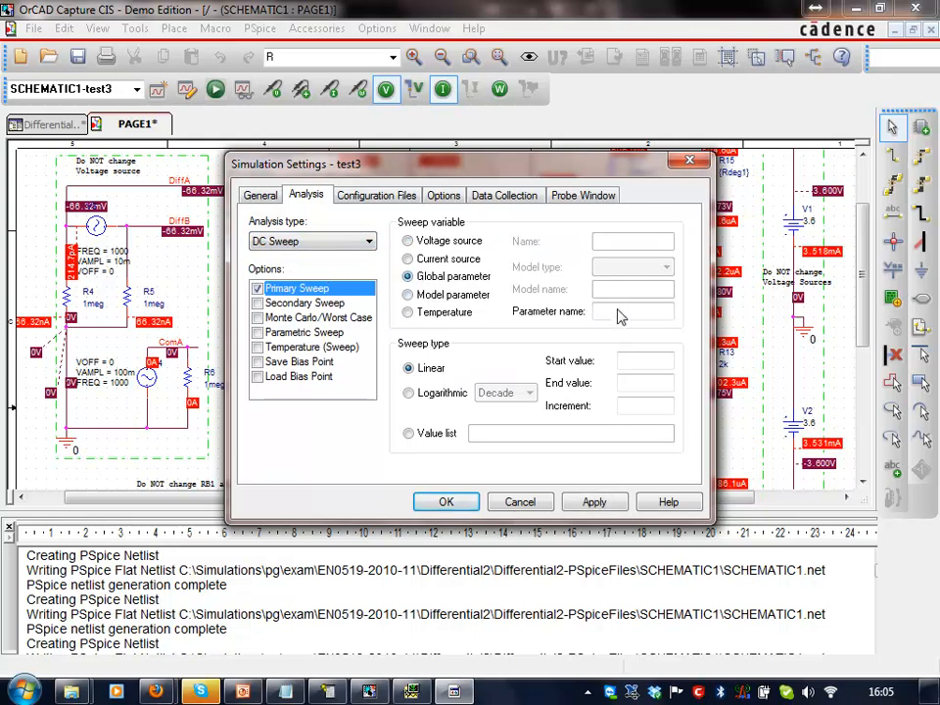
click(619, 312)
text(RDC)
- Define the linear RDC sweep from 700 to 850 with an increment of 1 and accept the settings
drag(541, 175, 606, 237)
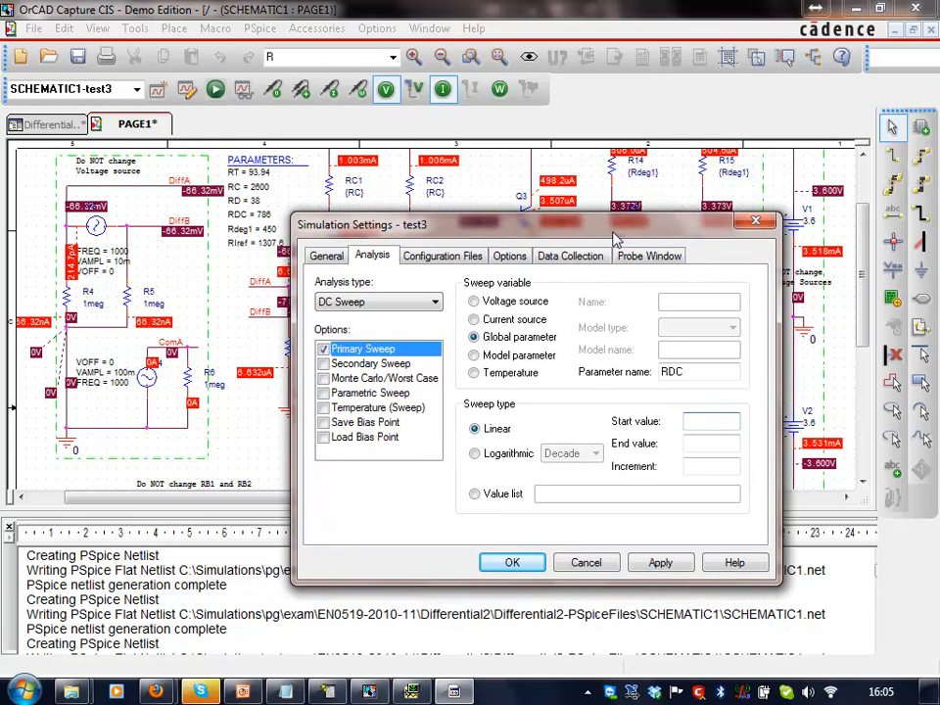
click(713, 423)
text(700)
click(707, 446)
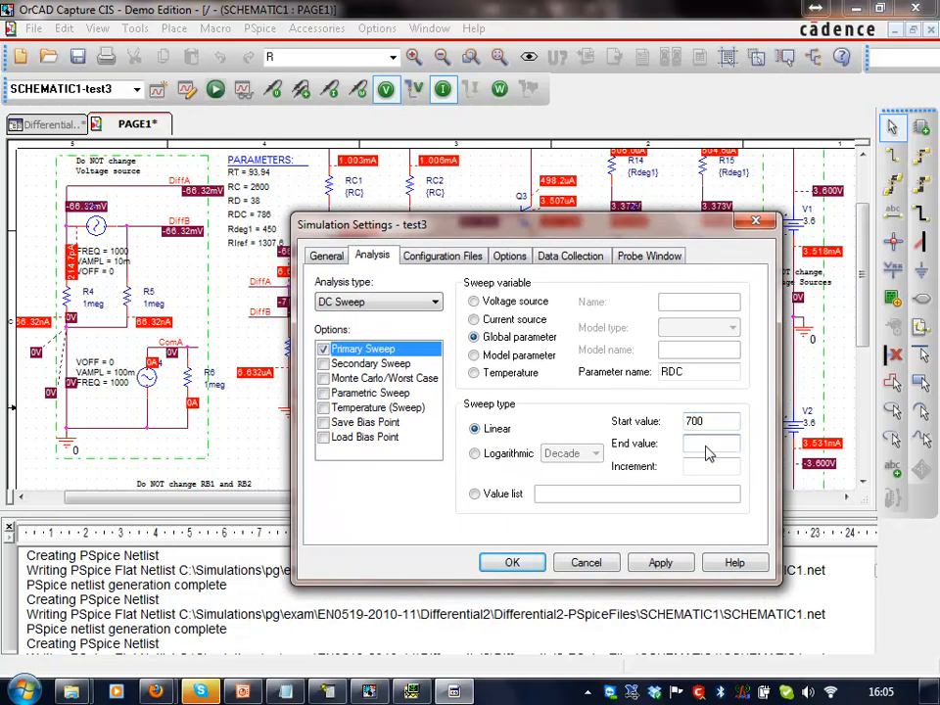
text(850)
click(693, 469)
text(1)
click(512, 562)
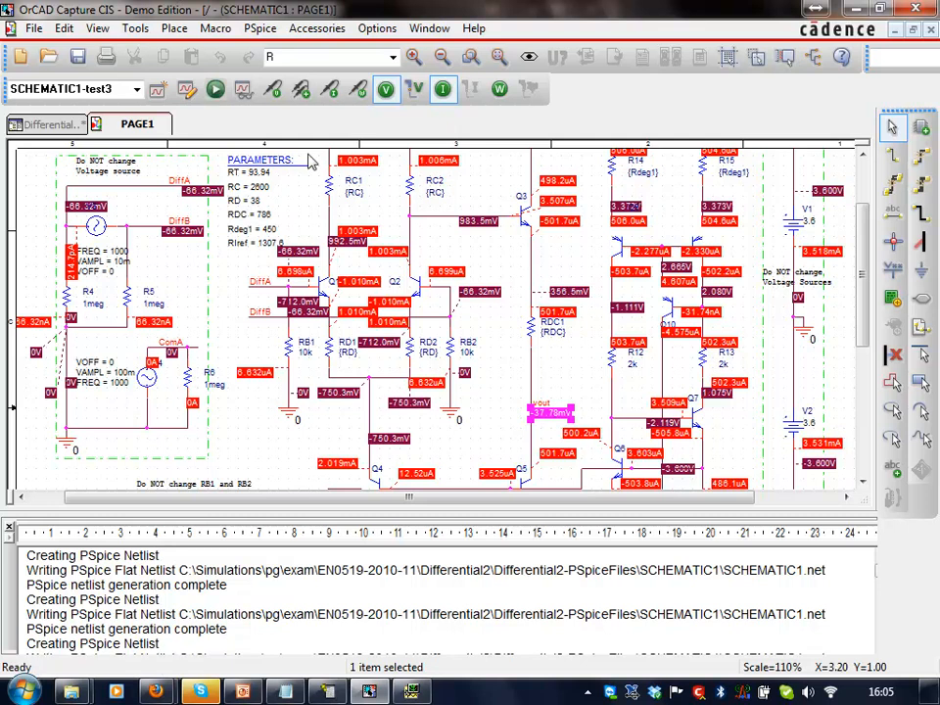
- Place a voltage marker on the vout net below RDC1 and run the test3 sweep
click(541, 396)
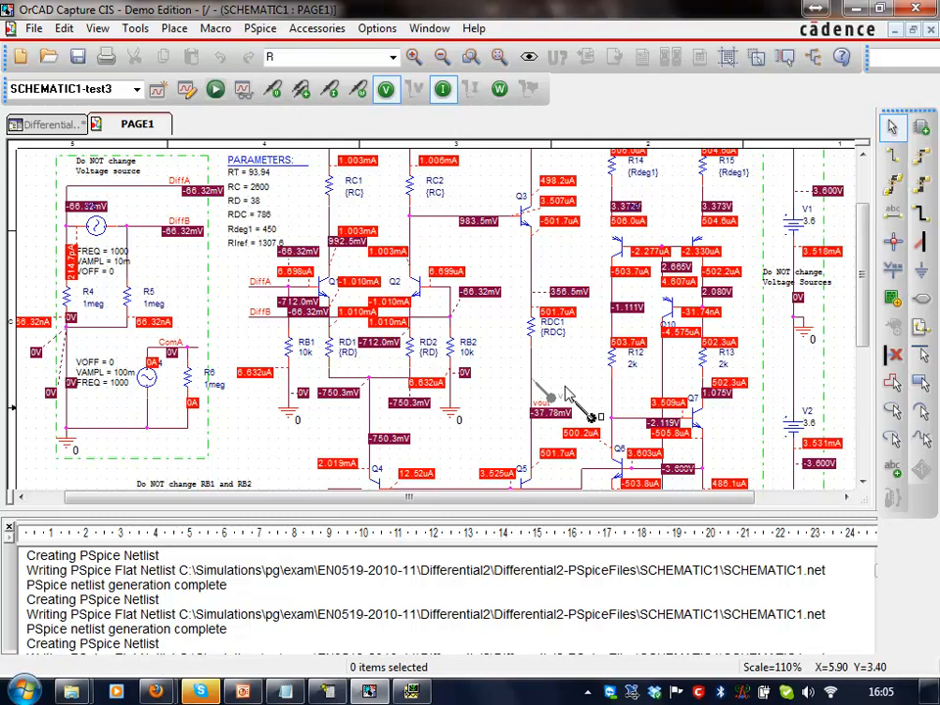
click(216, 89)
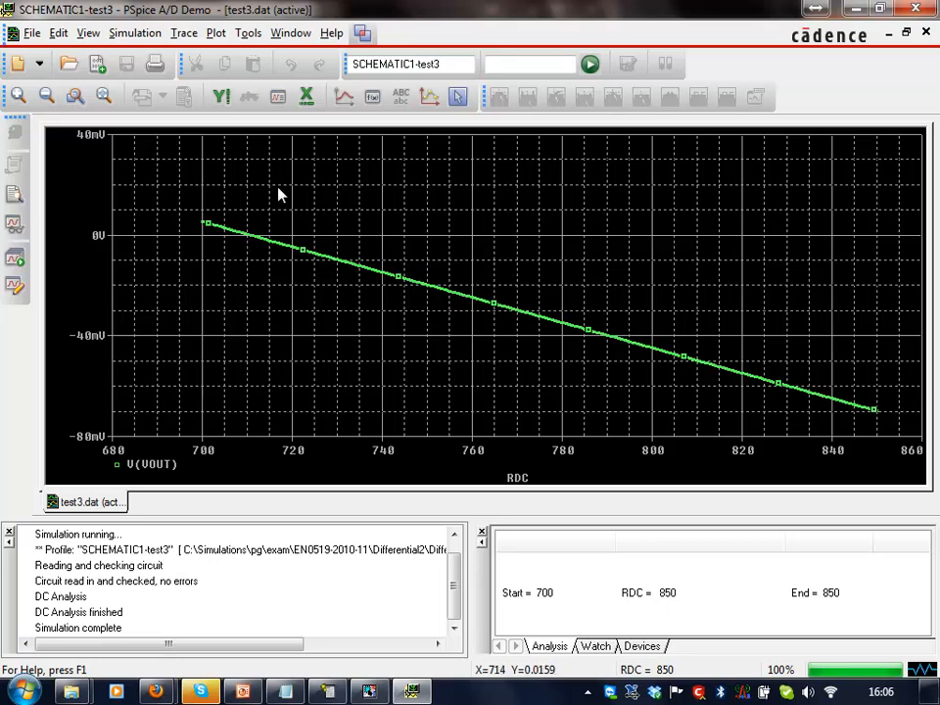
- Start evaluating a measurement on the sweep results and limit the output variables to voltages, excluding currents, power and alias names
click(186, 33)
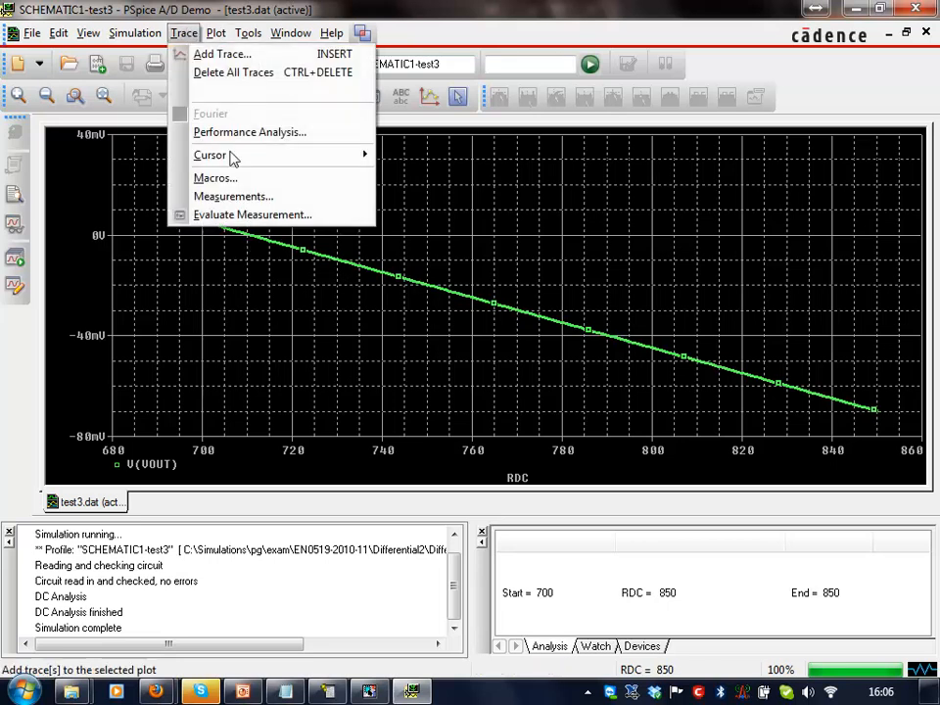
click(247, 214)
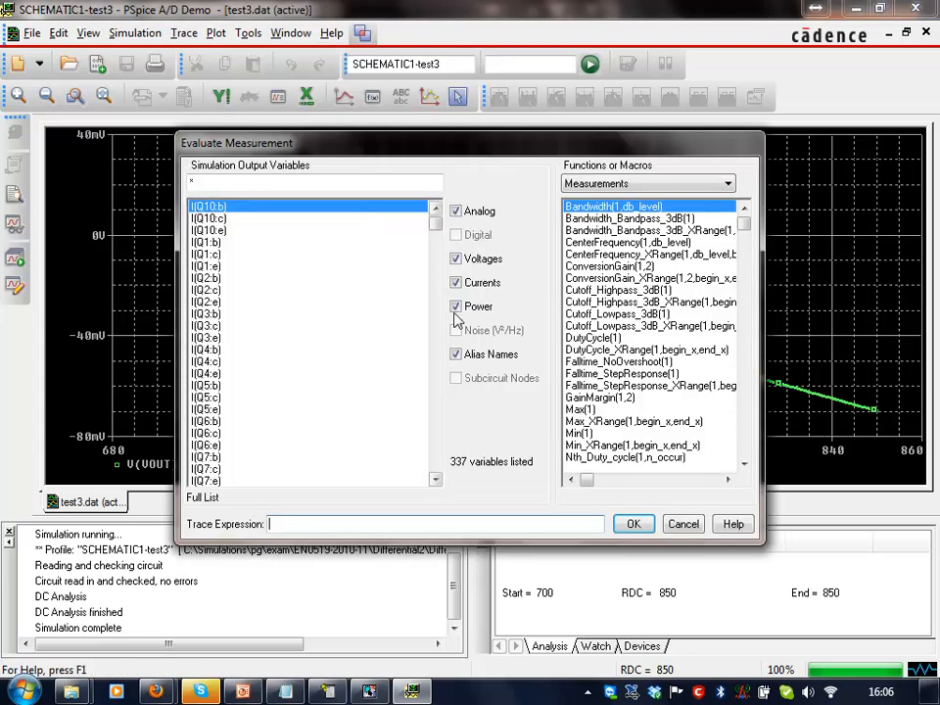
click(455, 354)
click(457, 307)
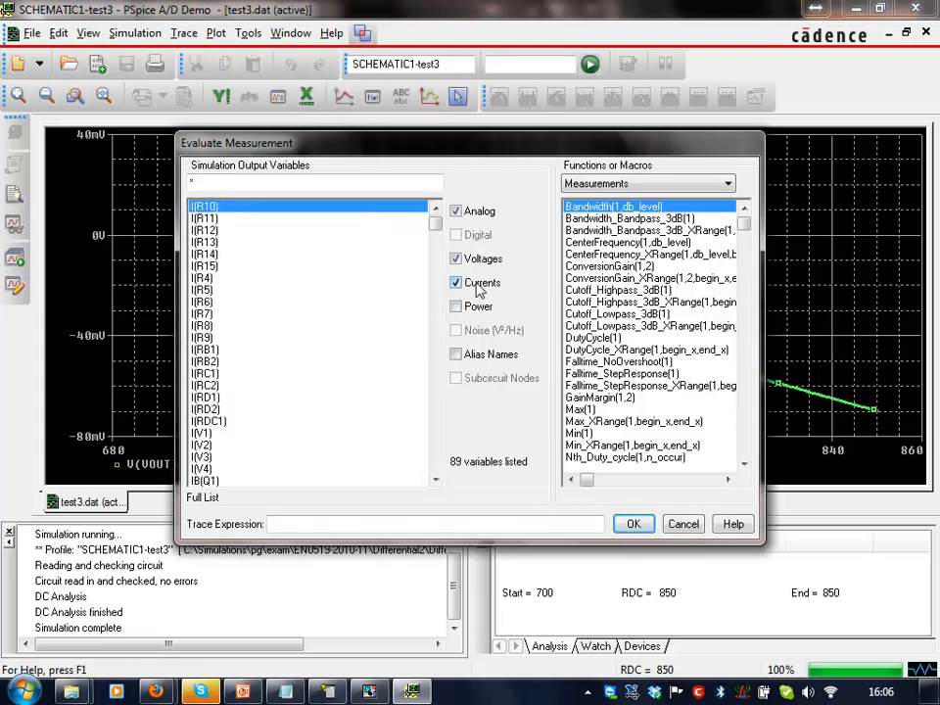
click(478, 286)
- Evaluate the measurement XatNthY(V(vout),0,1) to find the RDC value at zero output voltage
click(747, 305)
click(747, 453)
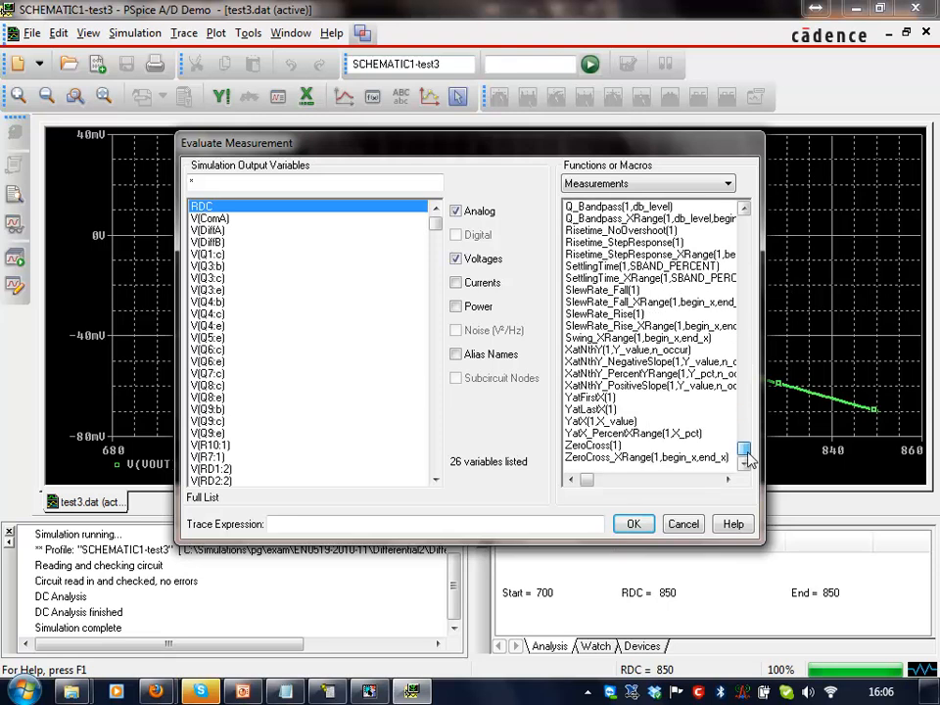
click(599, 350)
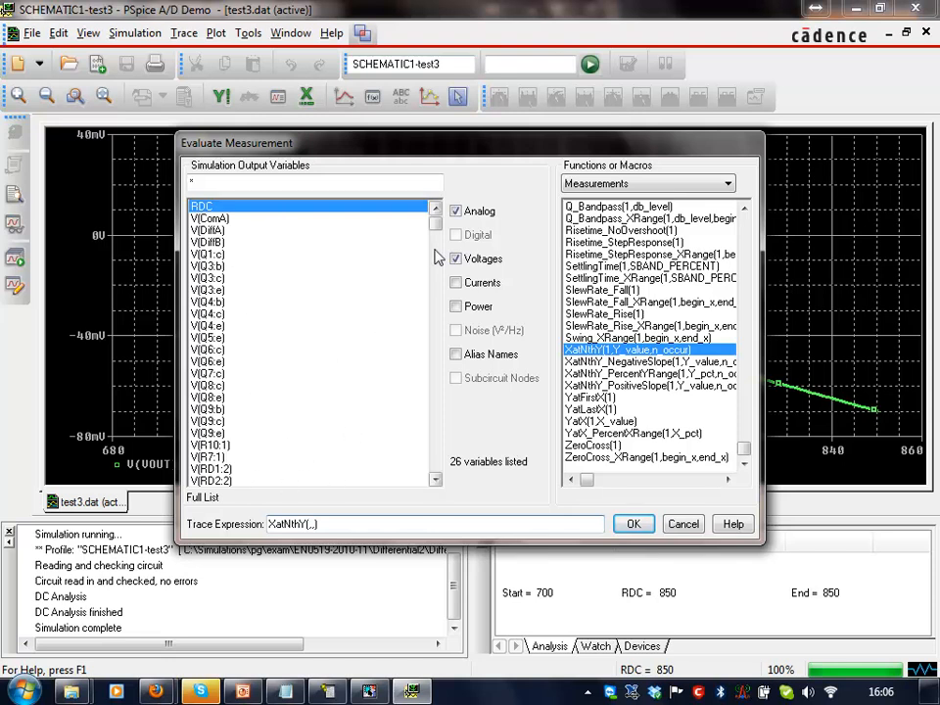
scroll(439, 258, down, 1)
click(208, 481)
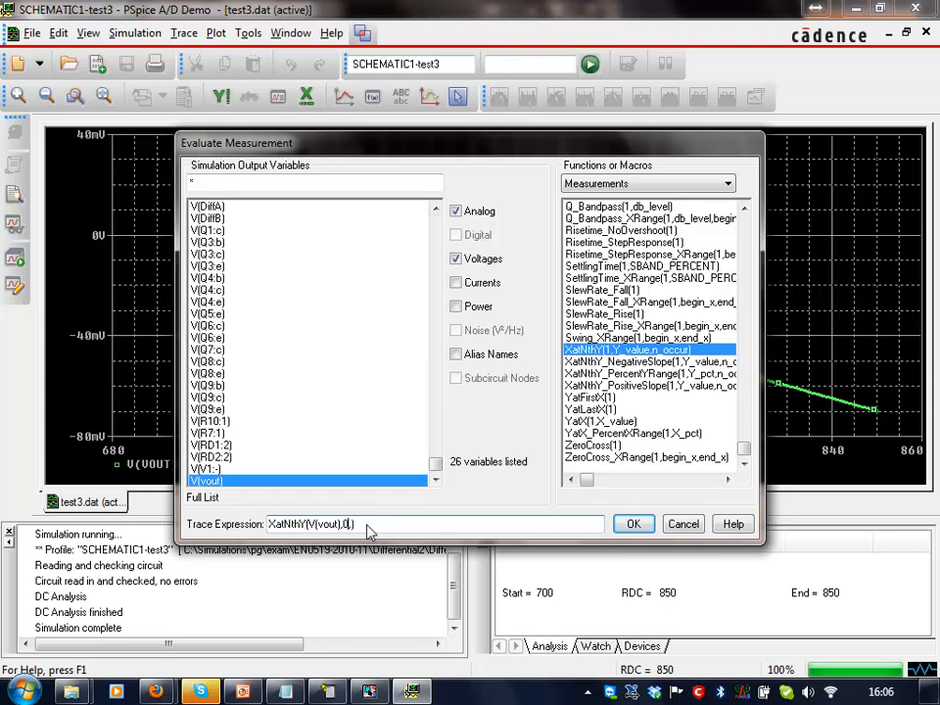
text(2)
click(630, 525)
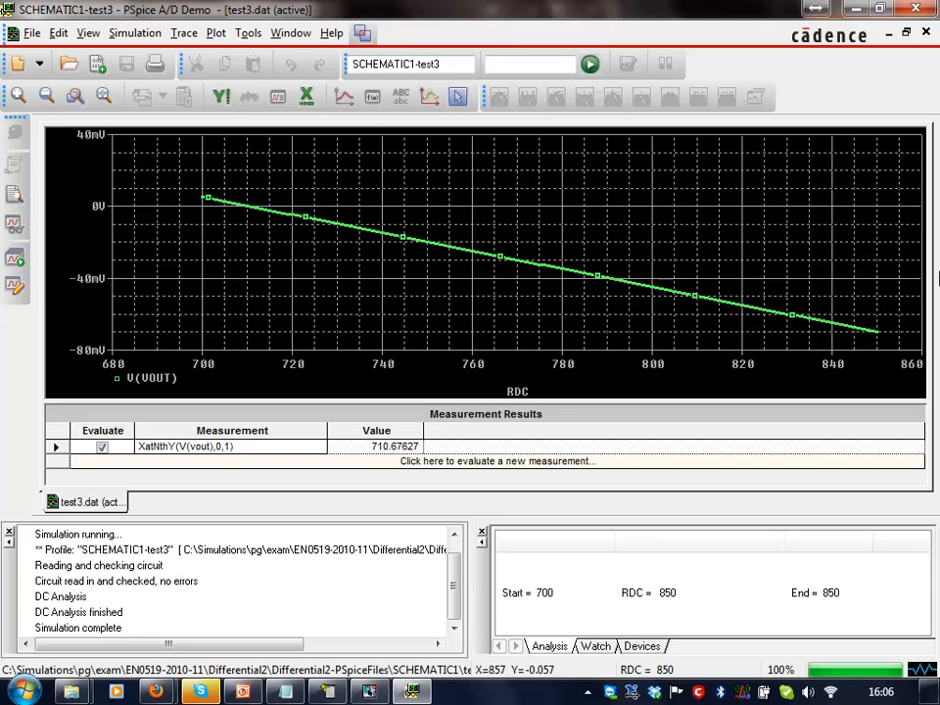
- Return to OrCAD Capture and set the RDC parameter in the schematic's PARAMETERS block to 710.7
click(370, 691)
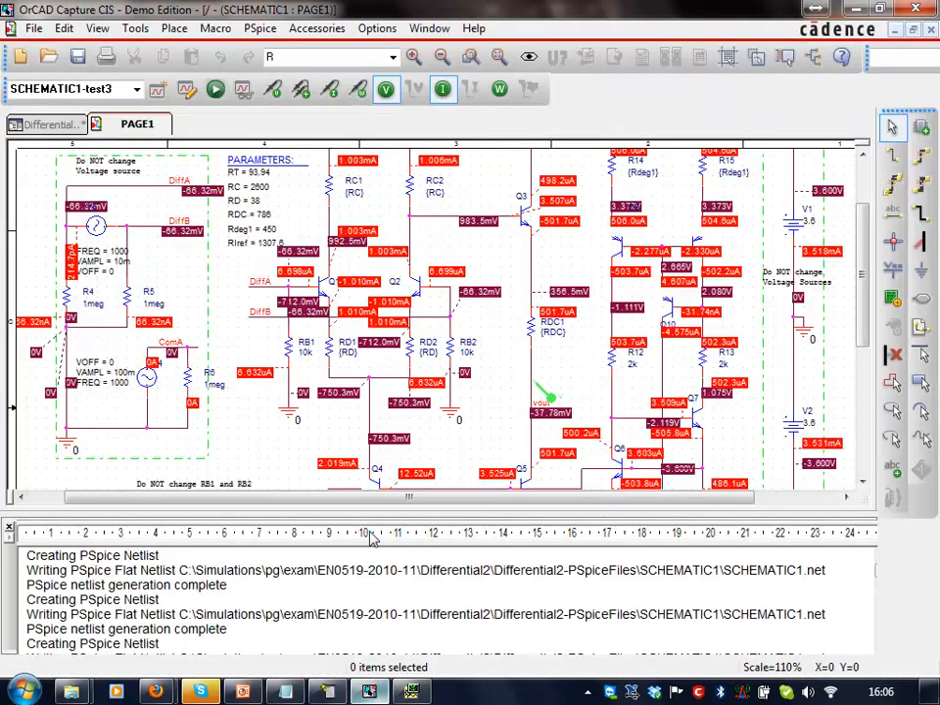
double_click(250, 214)
text(710)
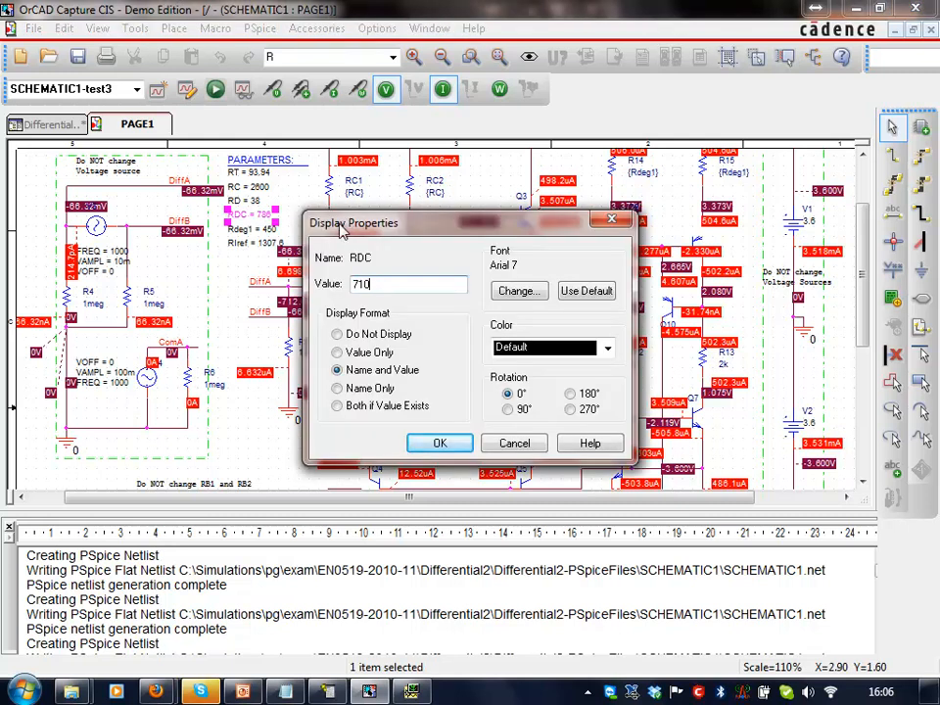
text(.7)
click(440, 443)
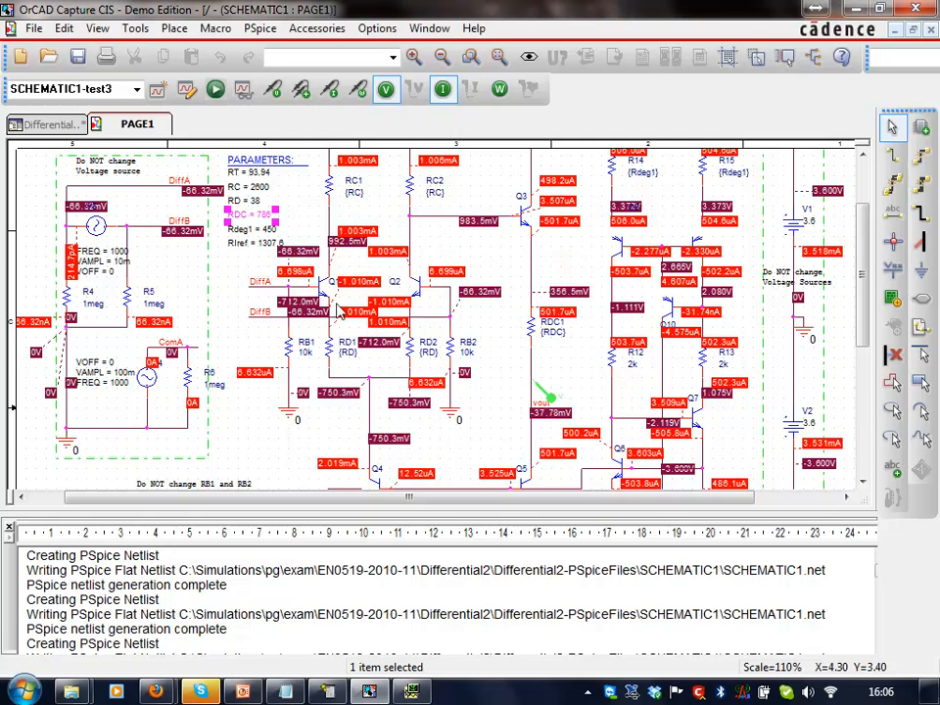
- Switch the test3 profile back to Bias Point analysis, run it and return to the schematic to check vout
click(186, 91)
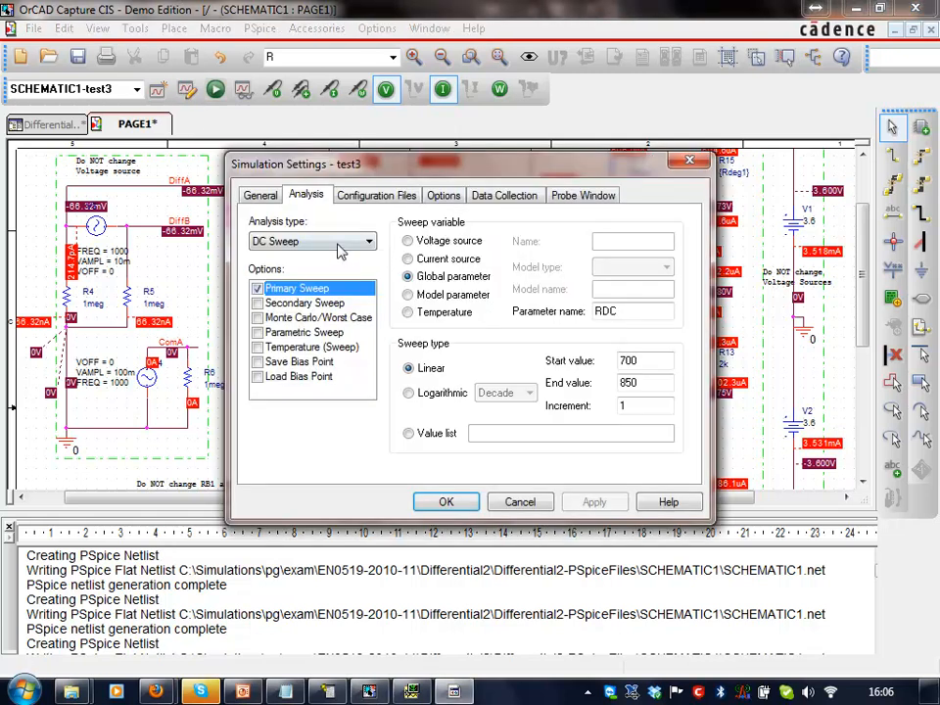
click(368, 241)
click(284, 293)
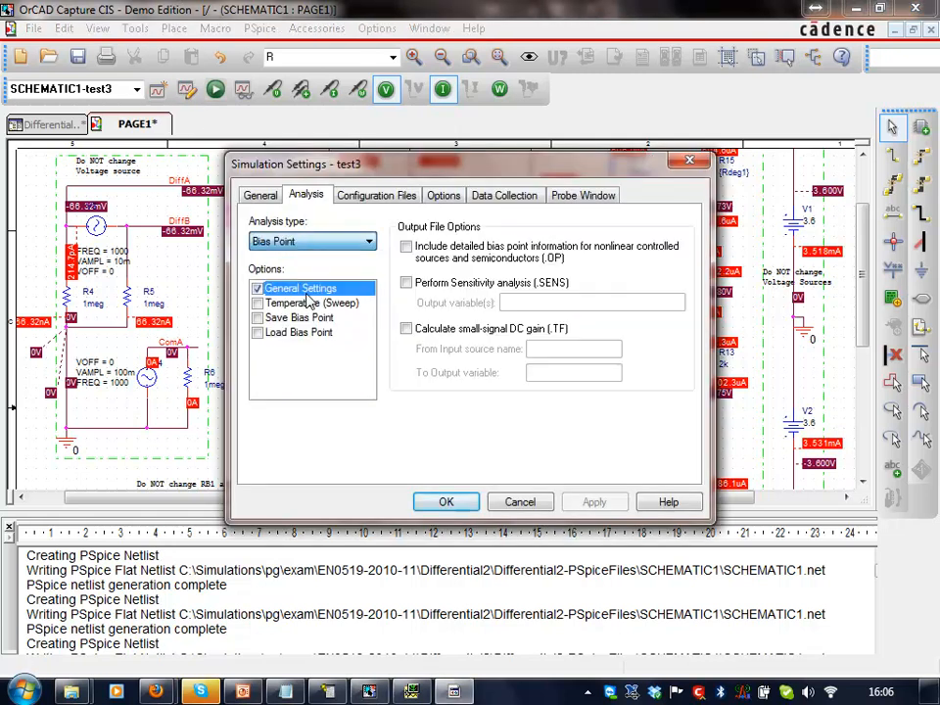
click(460, 503)
click(215, 89)
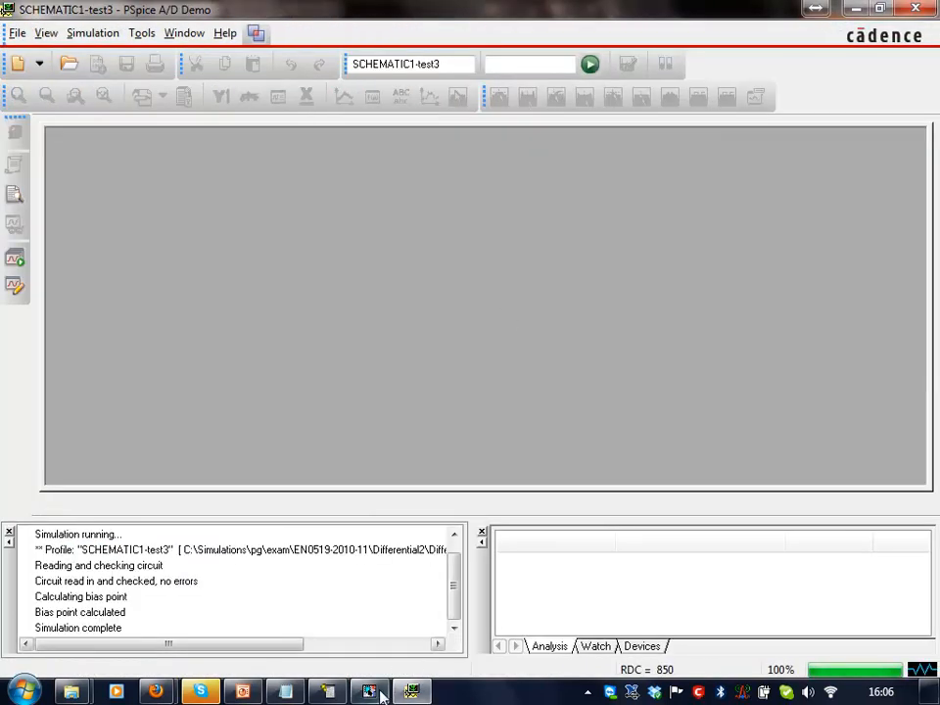
click(370, 692)
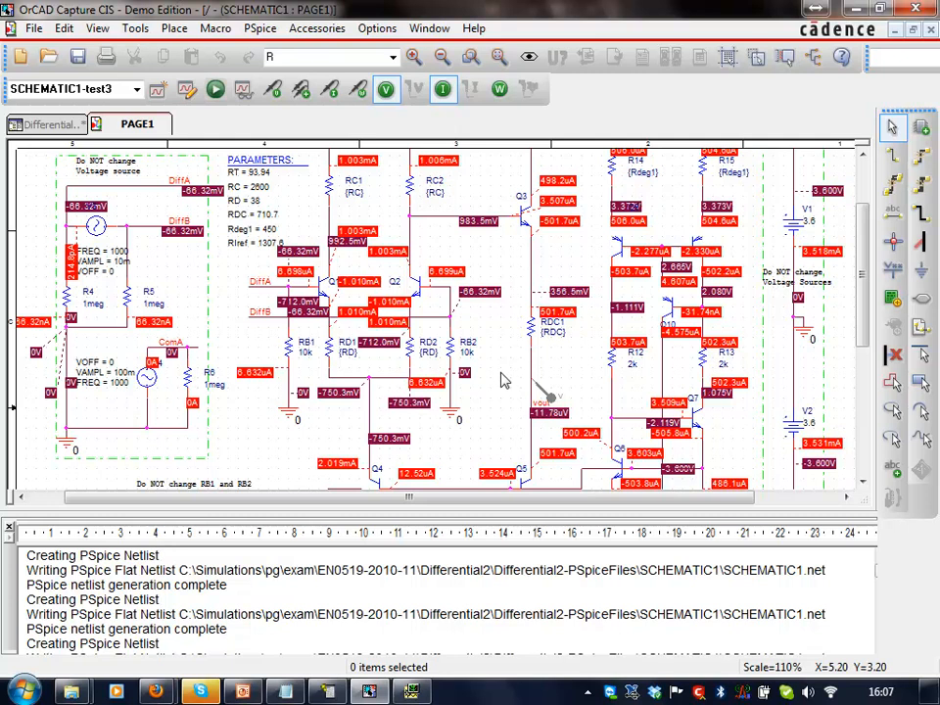
- Delete the voltage marker at vout and turn off the bias voltage and current displays on the schematic
click(557, 400)
key(Delete)
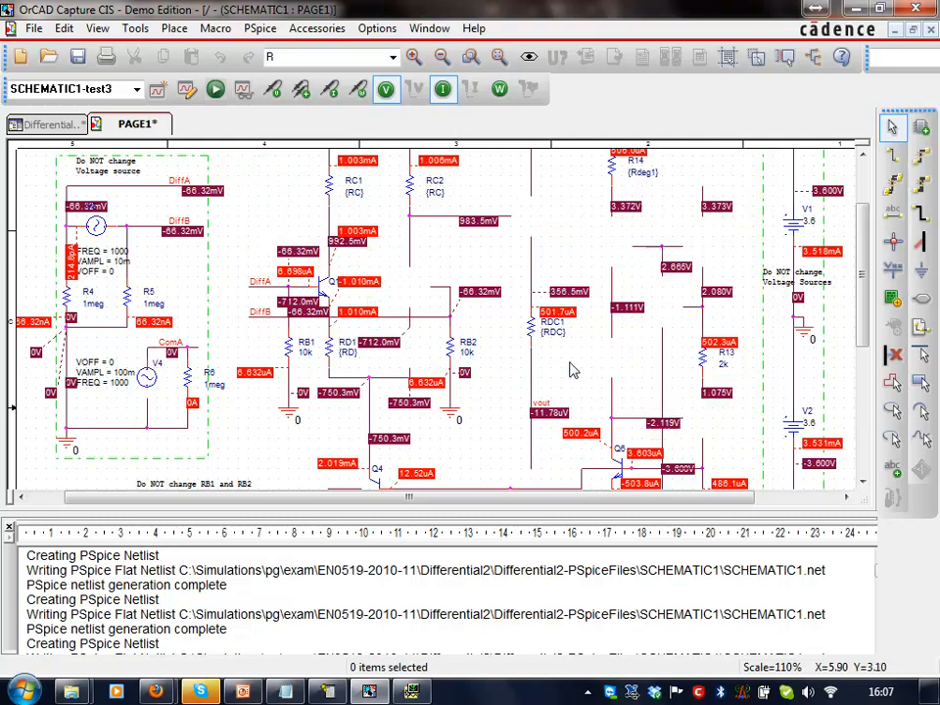
click(443, 90)
click(386, 89)
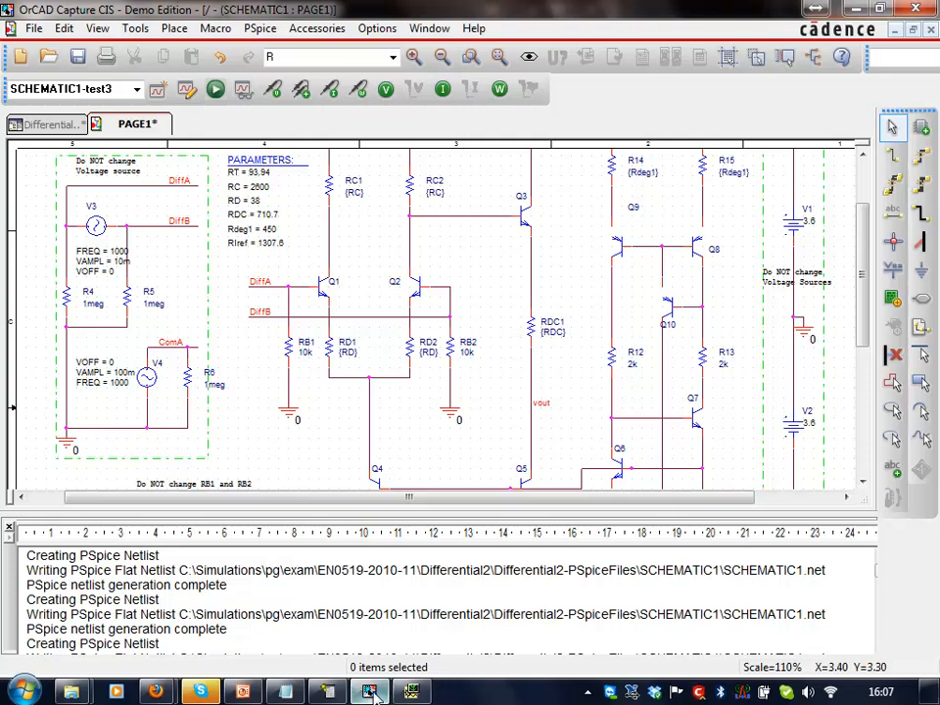
- Switch to the PowerPoint walkthrough and enter 93.94 as the RT value in the Optimised Values list on slide 7
mouse_move(298, 694)
mouse_move(245, 694)
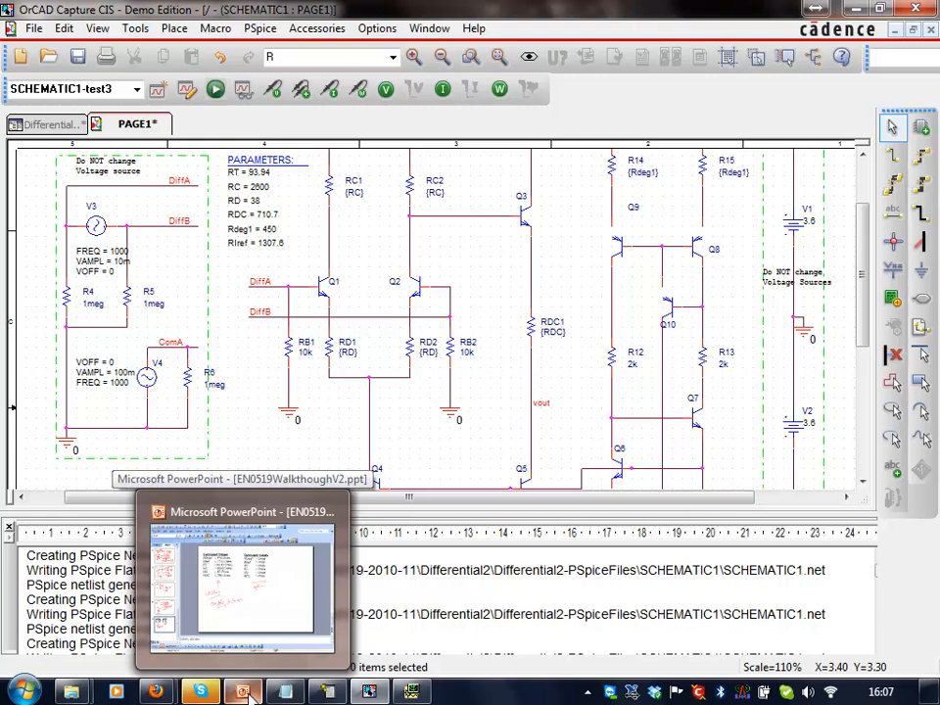
click(245, 694)
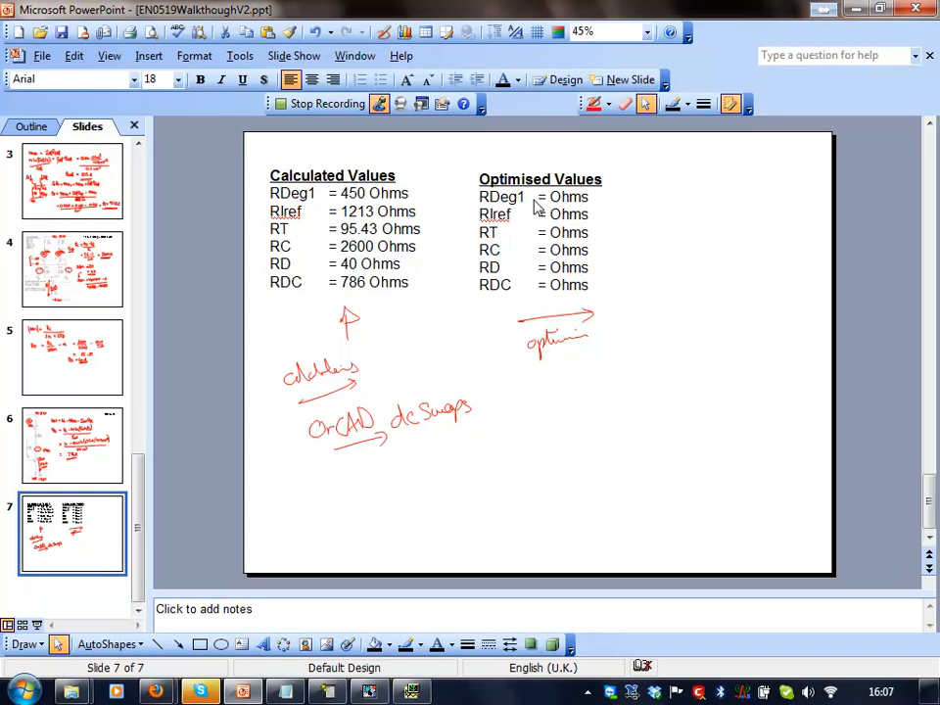
shift+click(551, 235)
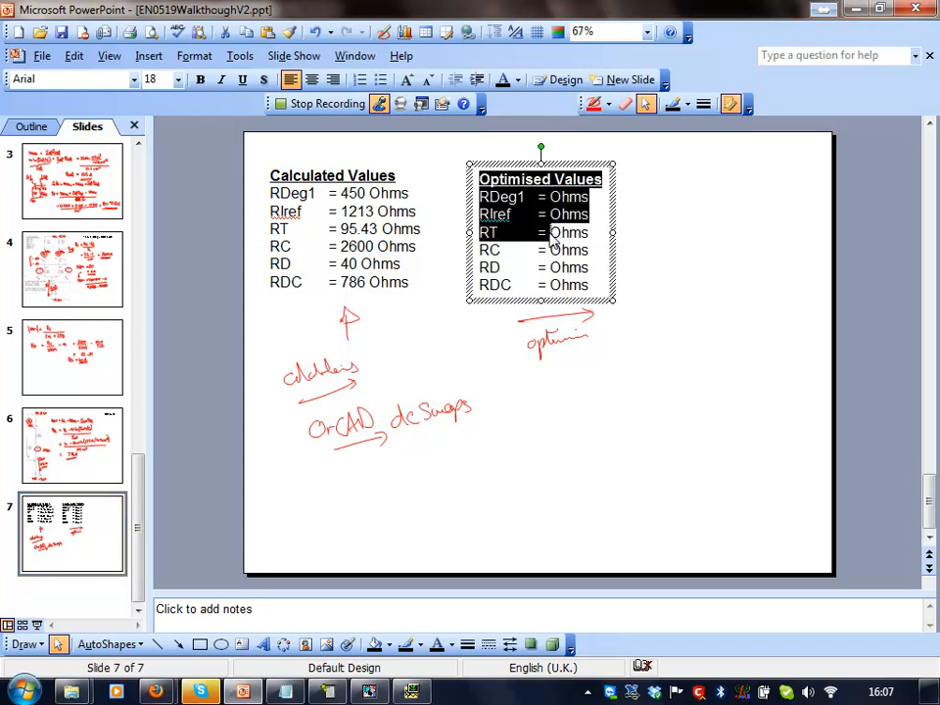
click(551, 238)
text(93 )
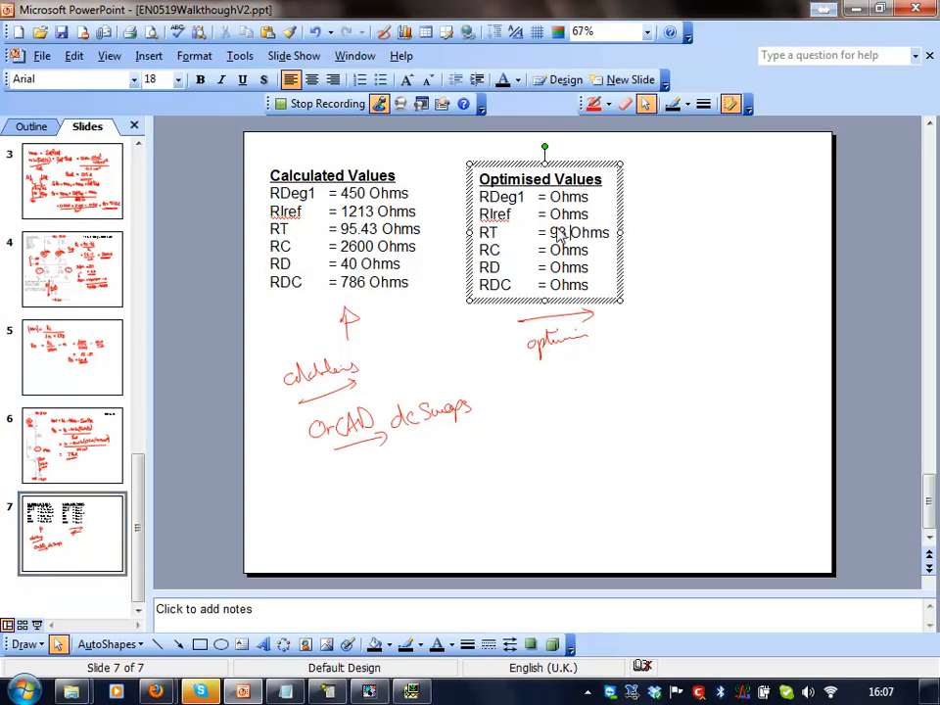
text(.94)
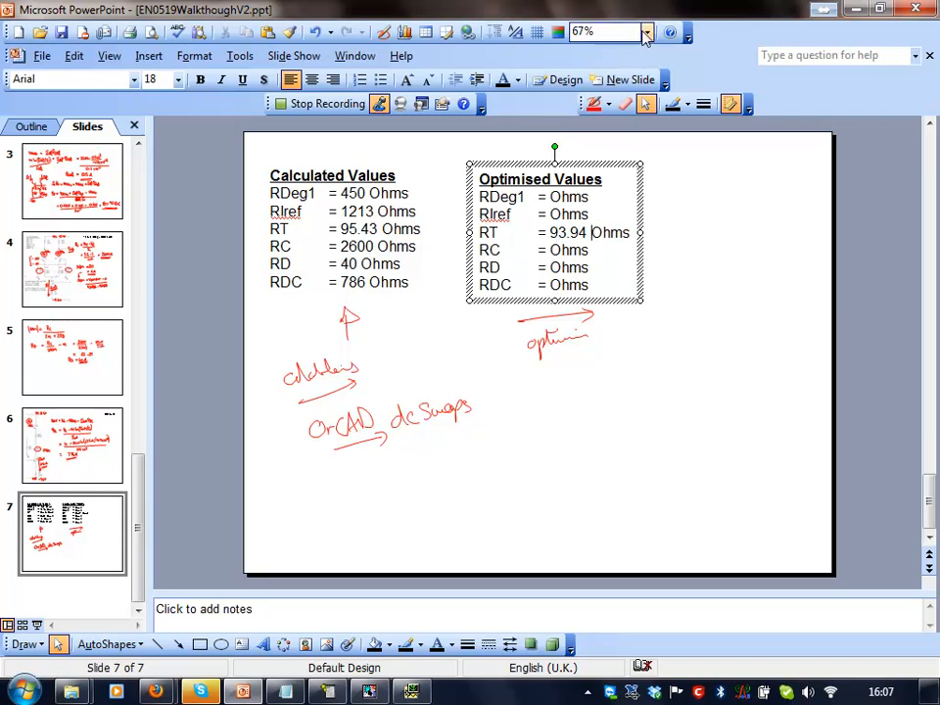
- Move the PowerPoint window clear of the schematic's PARAMETERS block and enter 2600 as the optimised RC value
drag(650, 17, 524, 284)
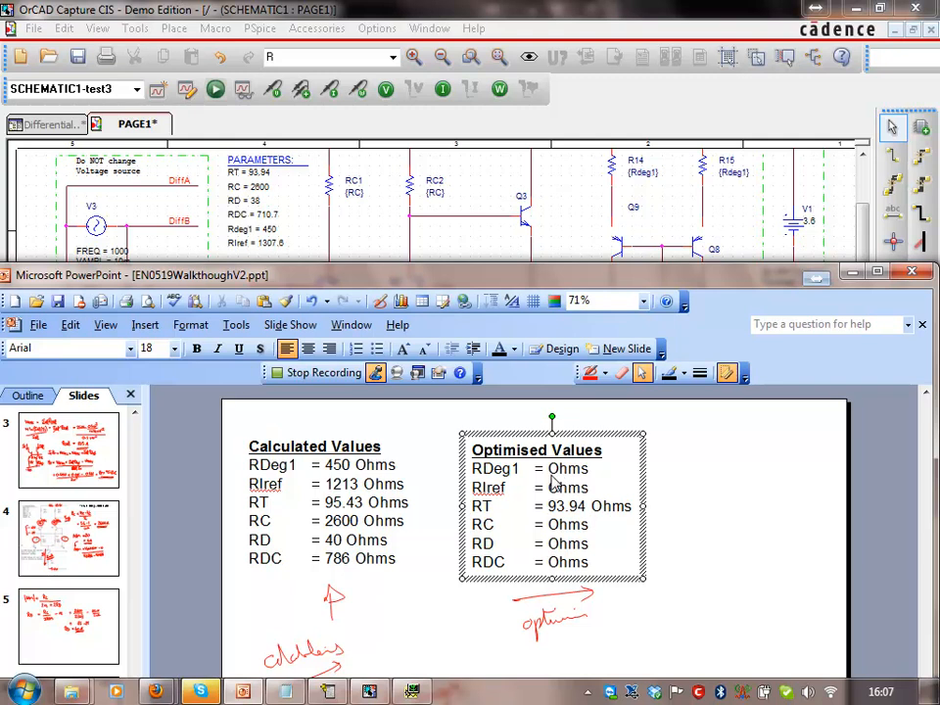
click(548, 524)
text(2600 )
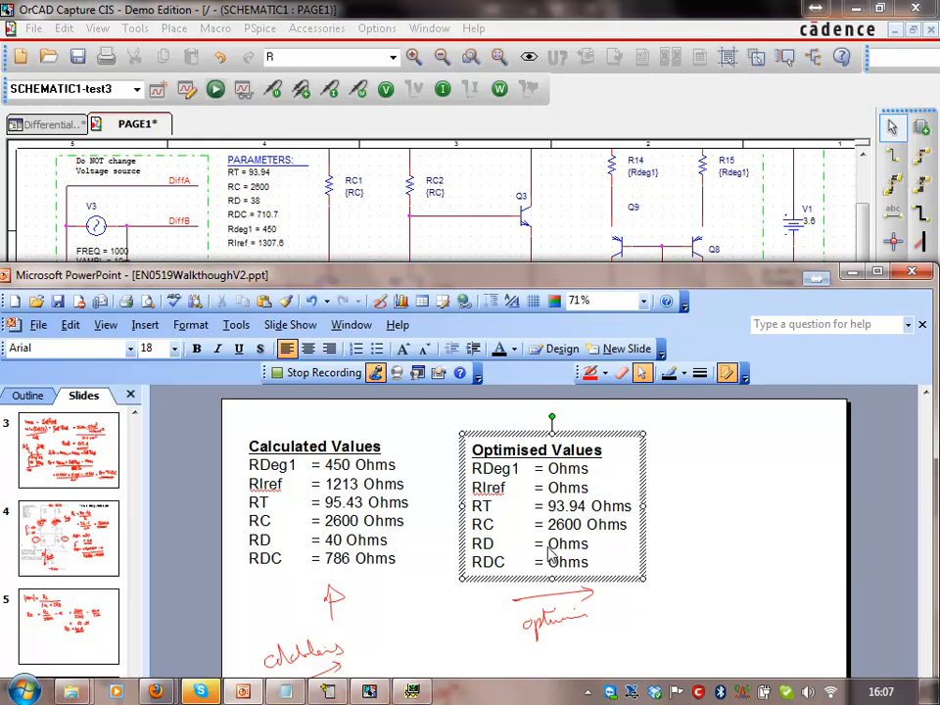
- Enter 38 as the RD value and 710.7 as the RDC value in the Optimised Values list
text(38)
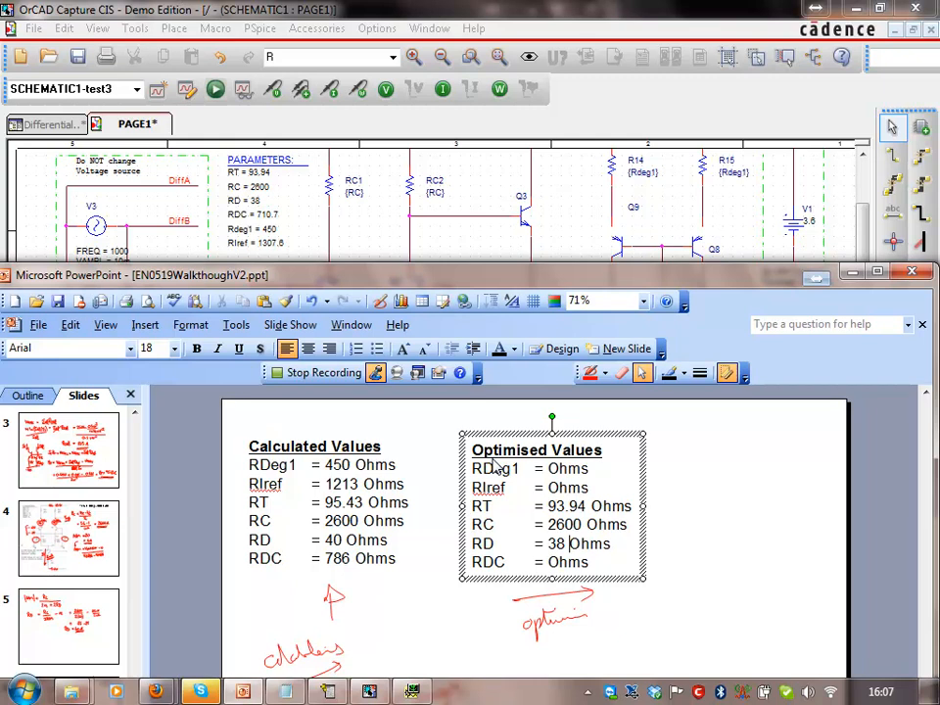
click(551, 564)
text(710.7)
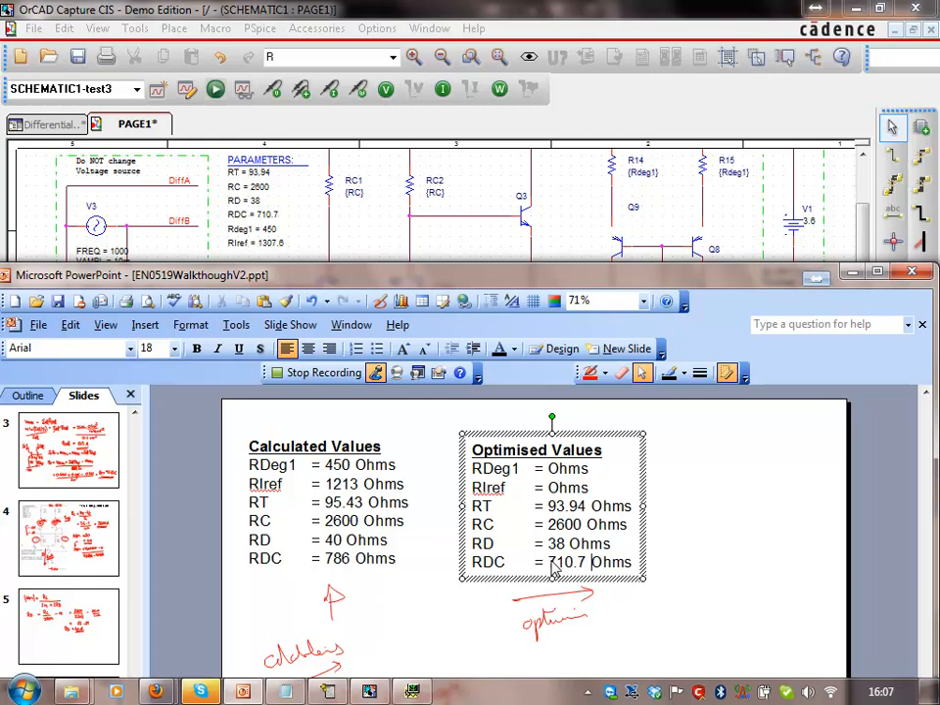
- Enter 450 for RDeg1 and 1307.6 for RIref in the Optimised Values list, and minimise PowerPoint to return to the schematic
click(548, 470)
text(450)
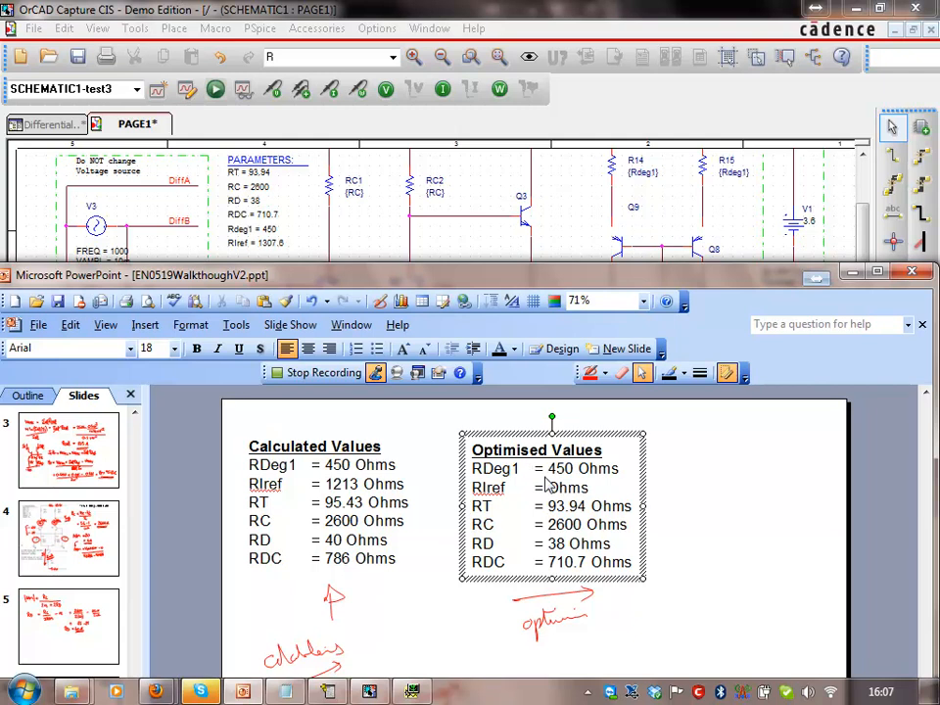
click(549, 485)
text(1330)
text(7 )
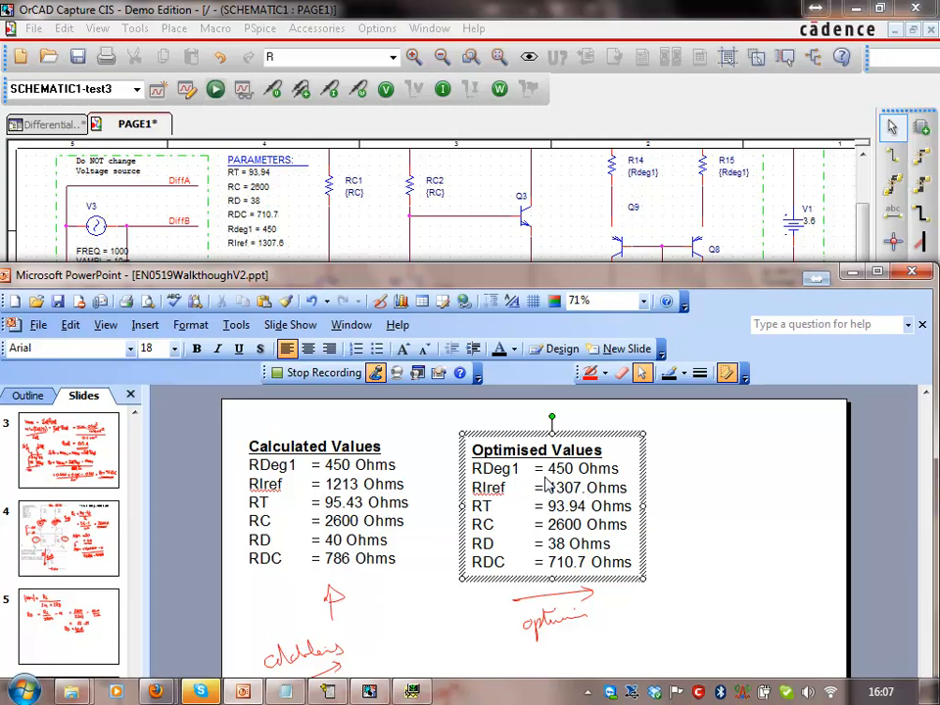
text(.6)
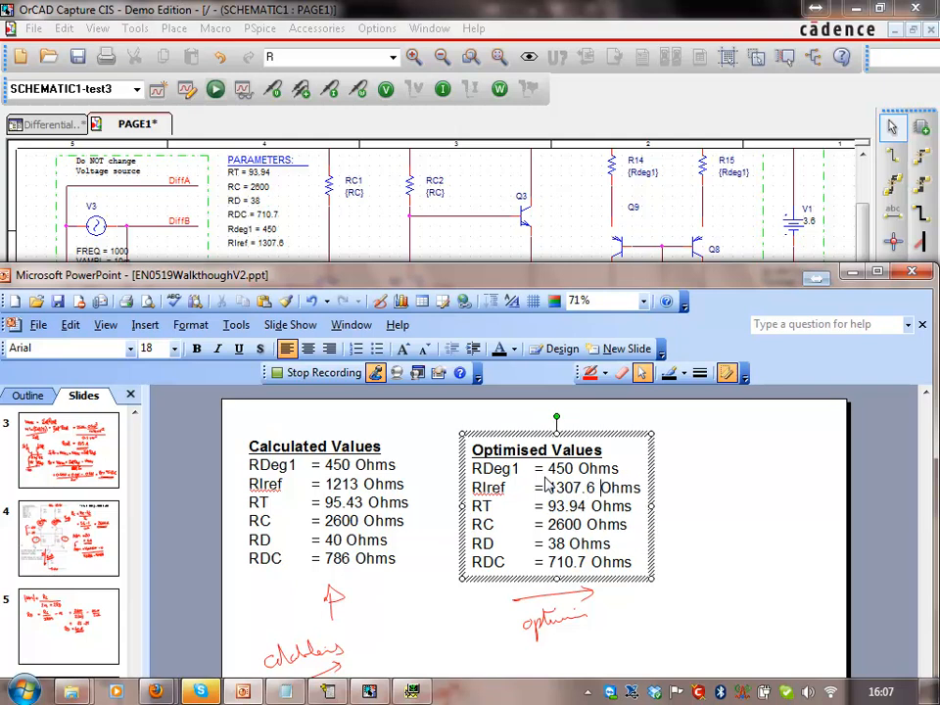
click(682, 595)
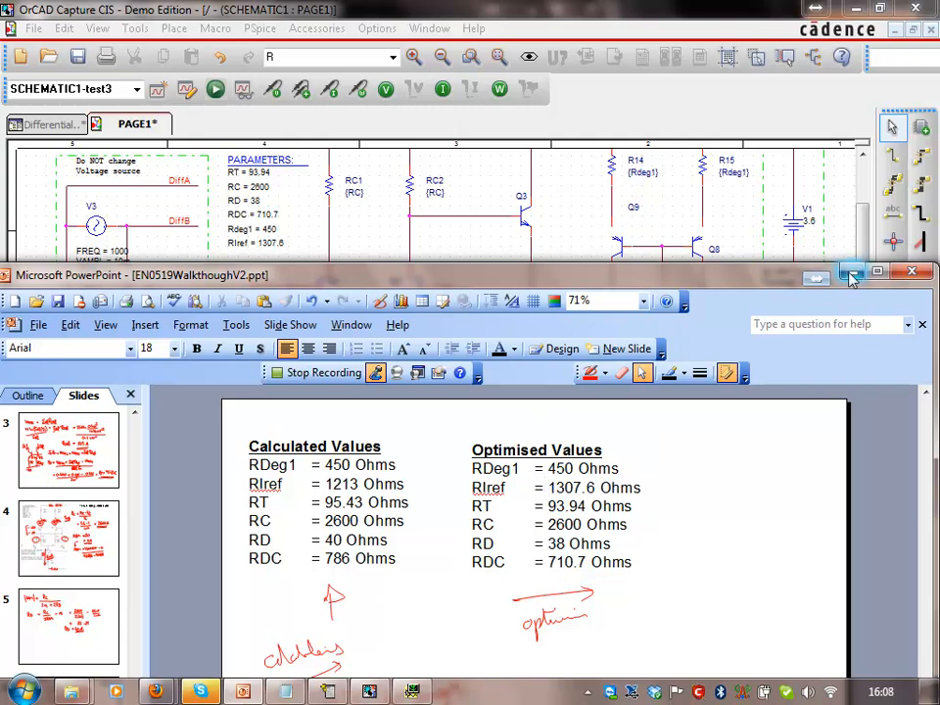
click(851, 276)
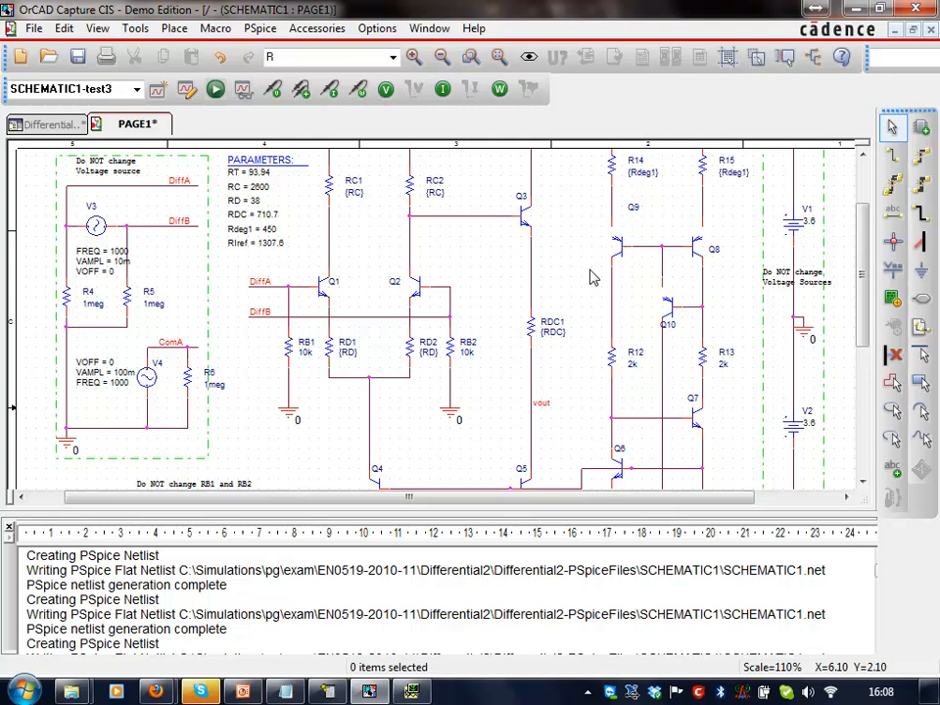
- Set the test3 profile to a Time Domain (Transient) analysis running to 10m with a maximum step size of 5u
click(188, 91)
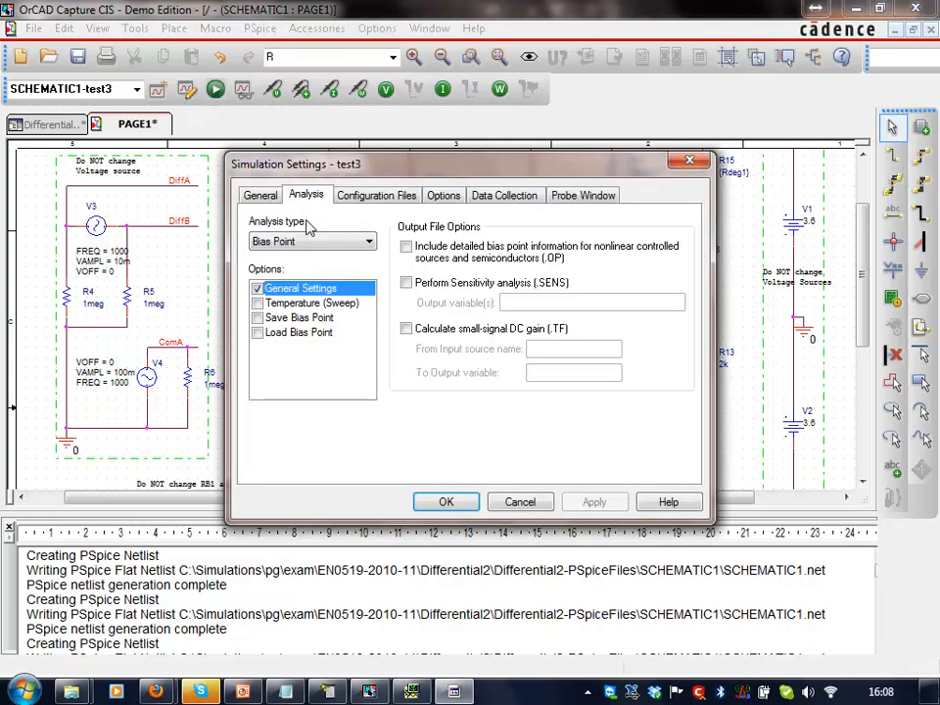
click(318, 240)
click(299, 254)
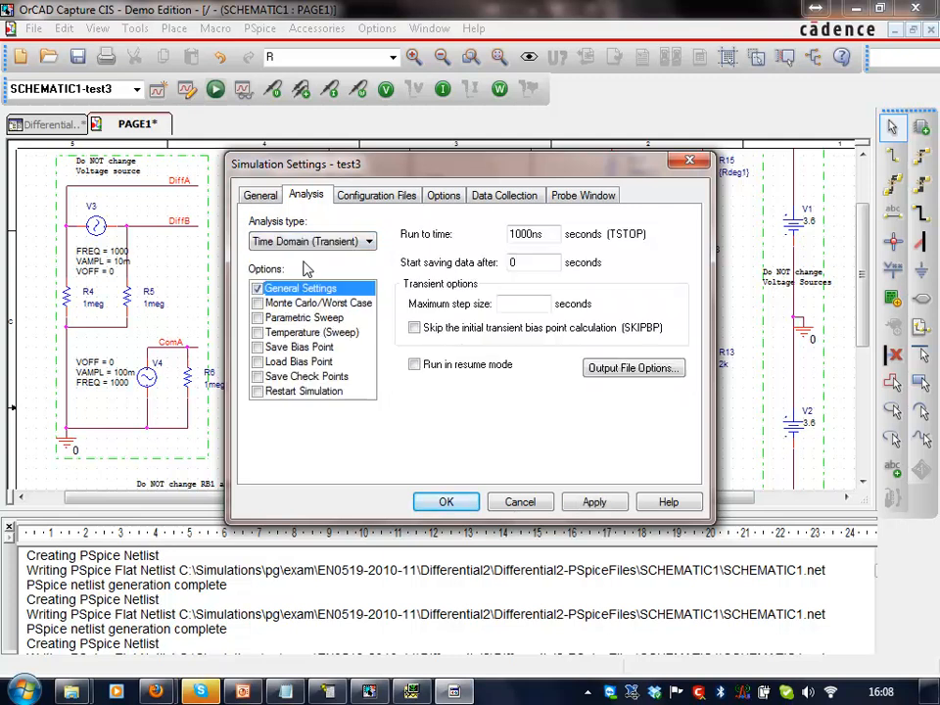
drag(546, 237, 466, 244)
text(1)
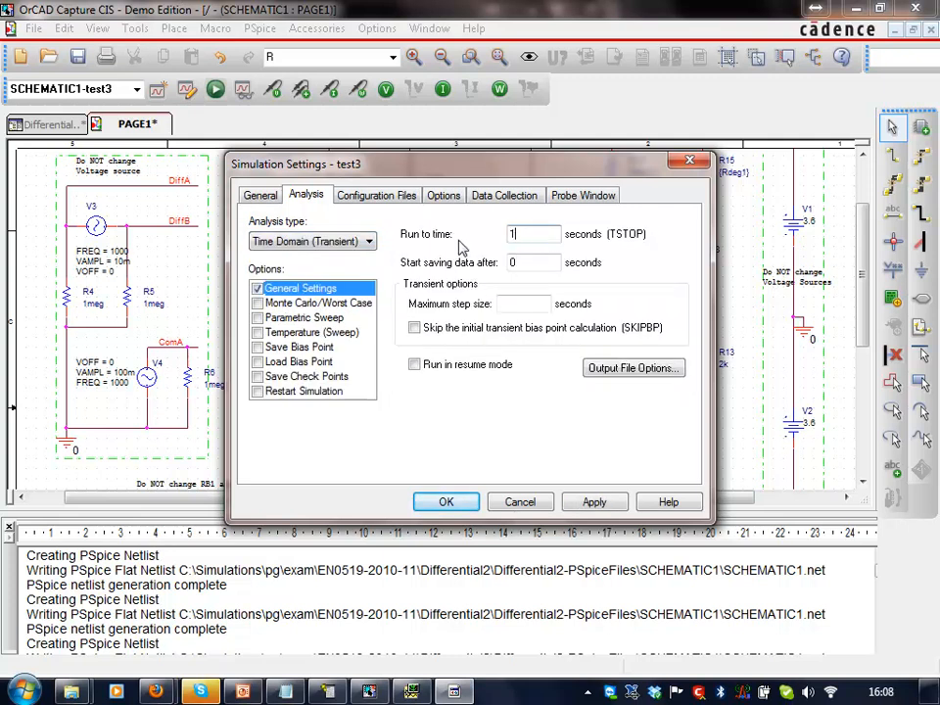
text(0m)
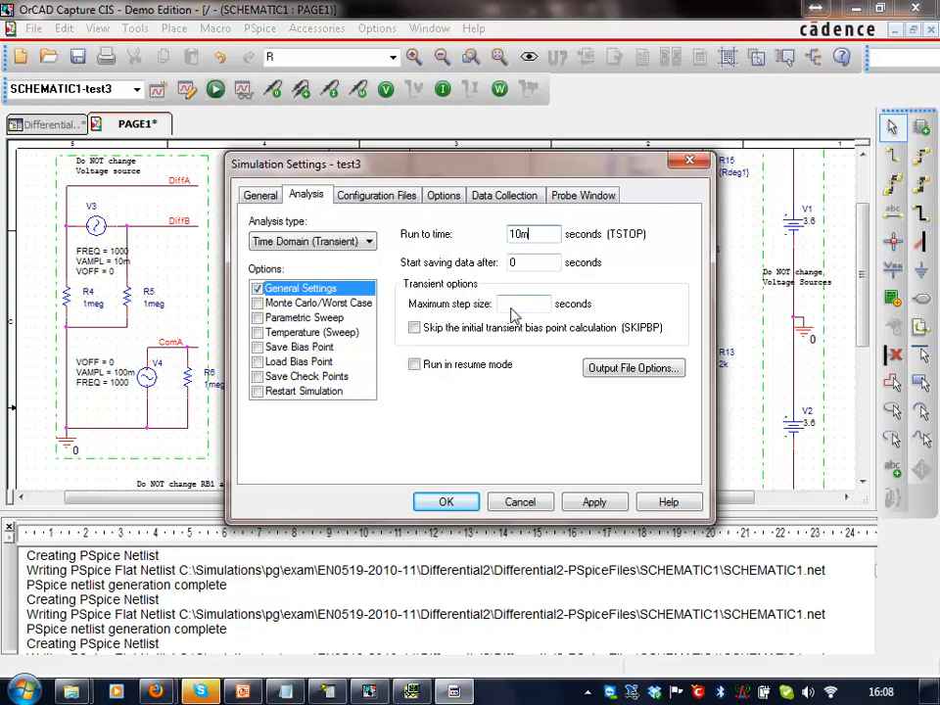
click(516, 306)
text(5u)
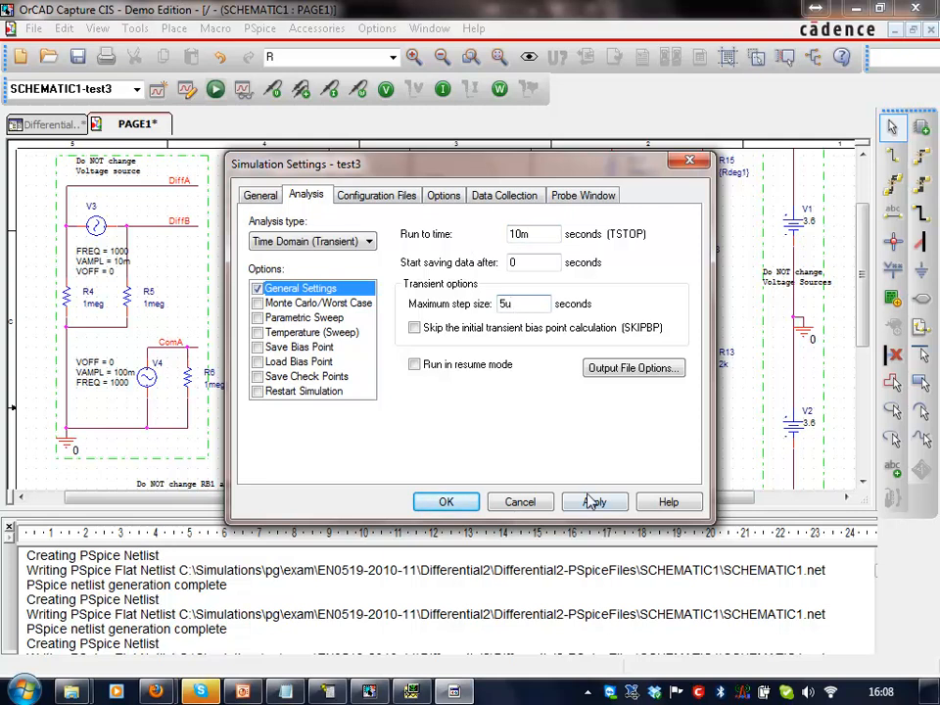
click(595, 501)
click(460, 504)
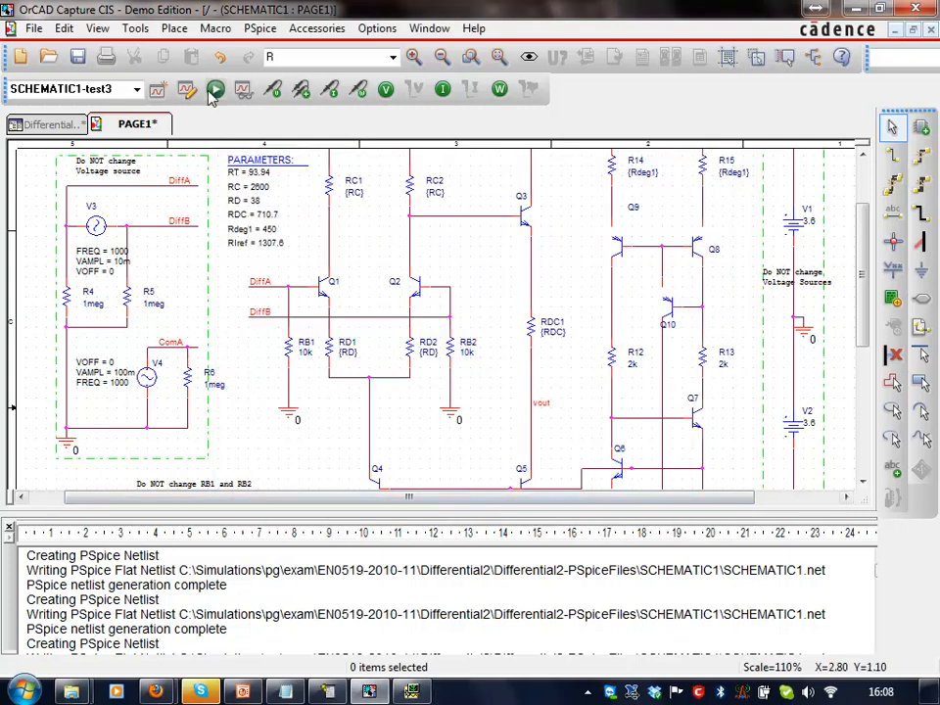
- Place differential voltage markers across DiffA and DiffB and from vout to the ground wire below RB2, and run the simulation
click(272, 89)
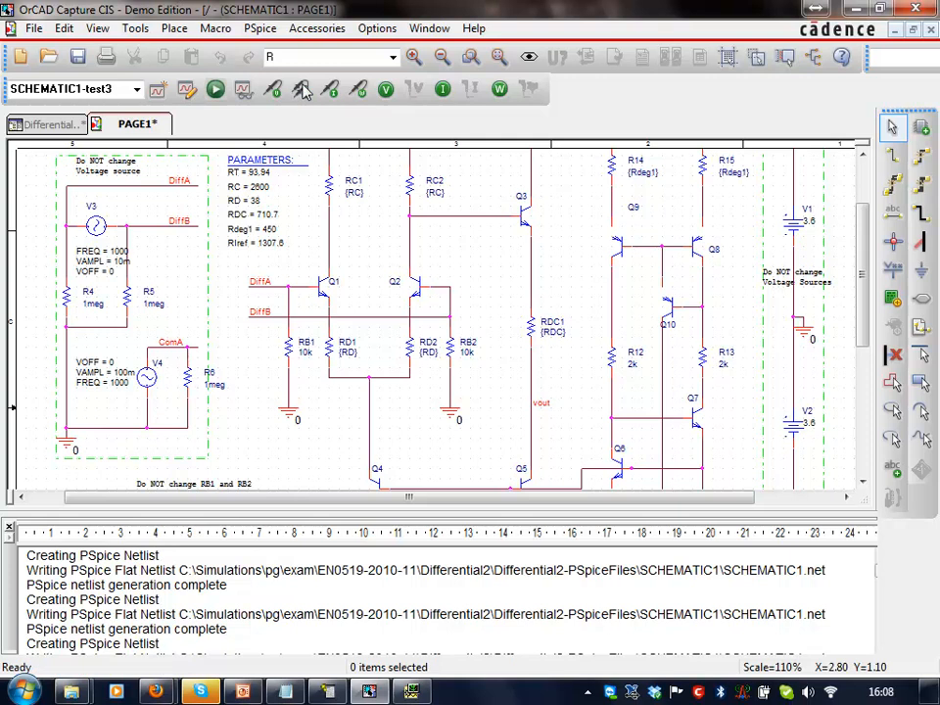
click(263, 293)
click(258, 325)
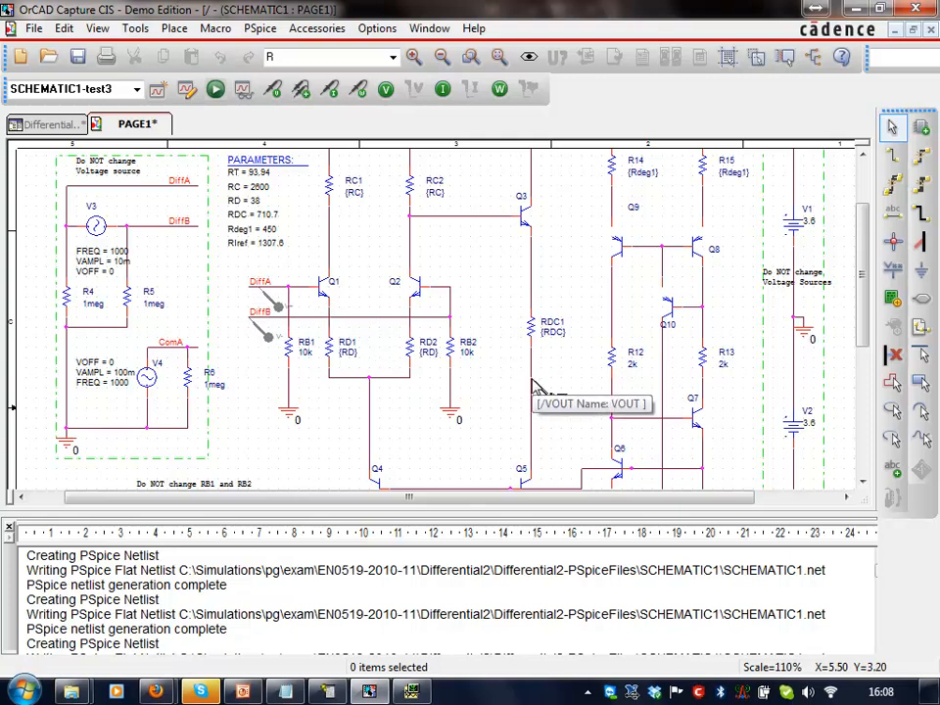
click(539, 383)
click(454, 392)
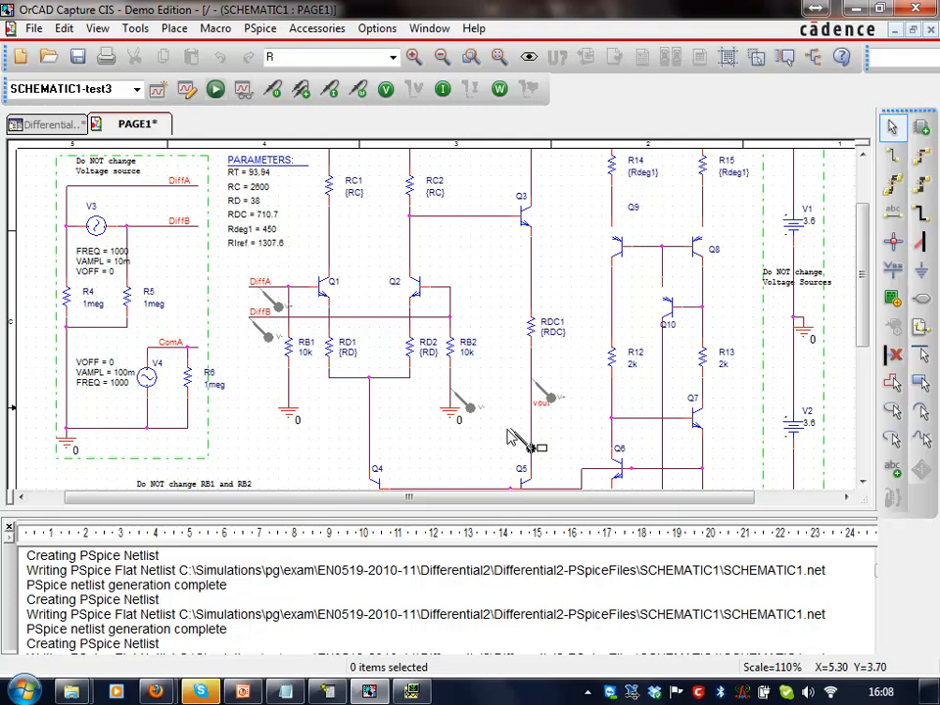
click(216, 91)
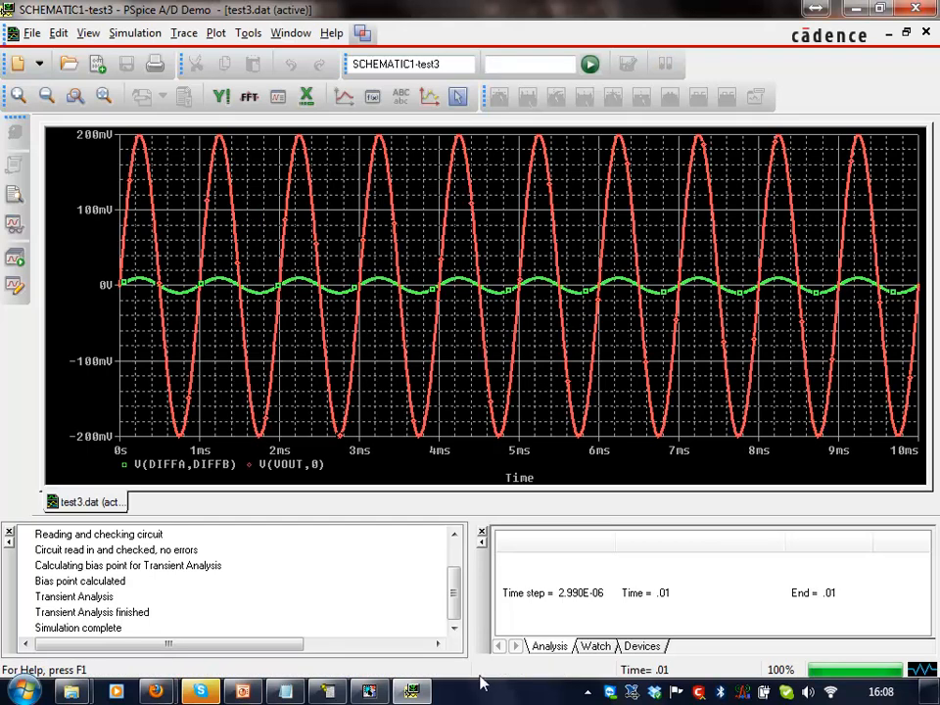
- Copy the ADM calculation expression from equations.txt in Notepad and return to the PSpice waveform window
click(329, 692)
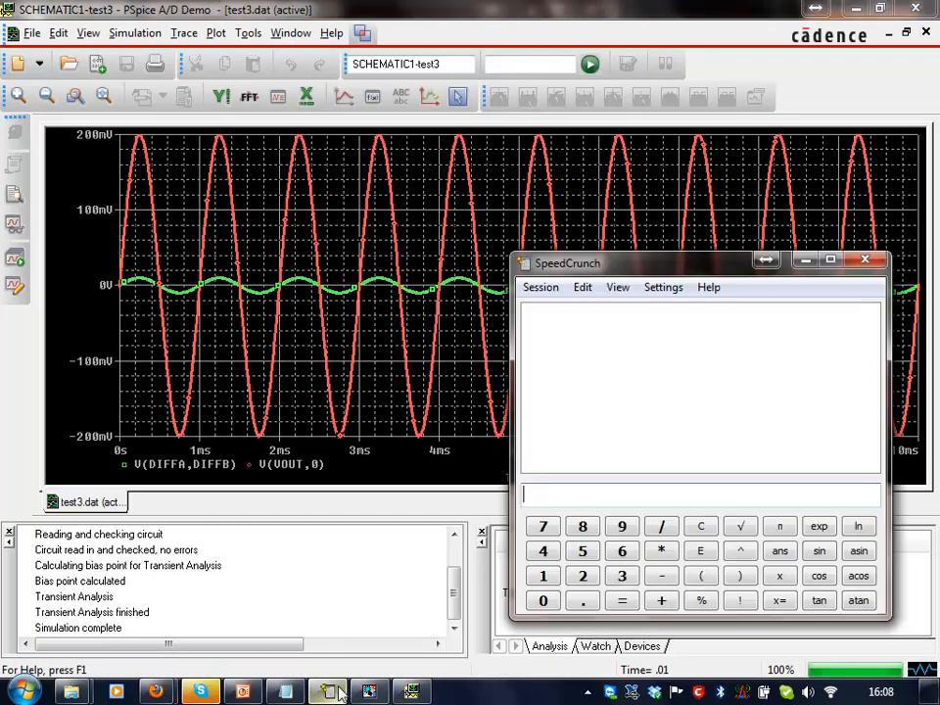
click(329, 693)
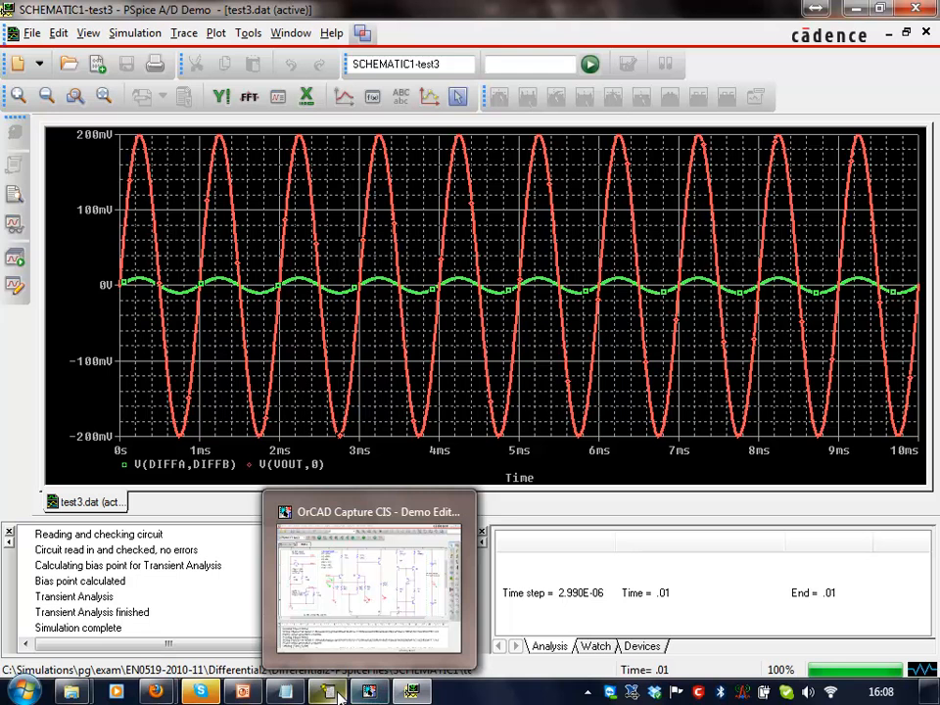
click(285, 693)
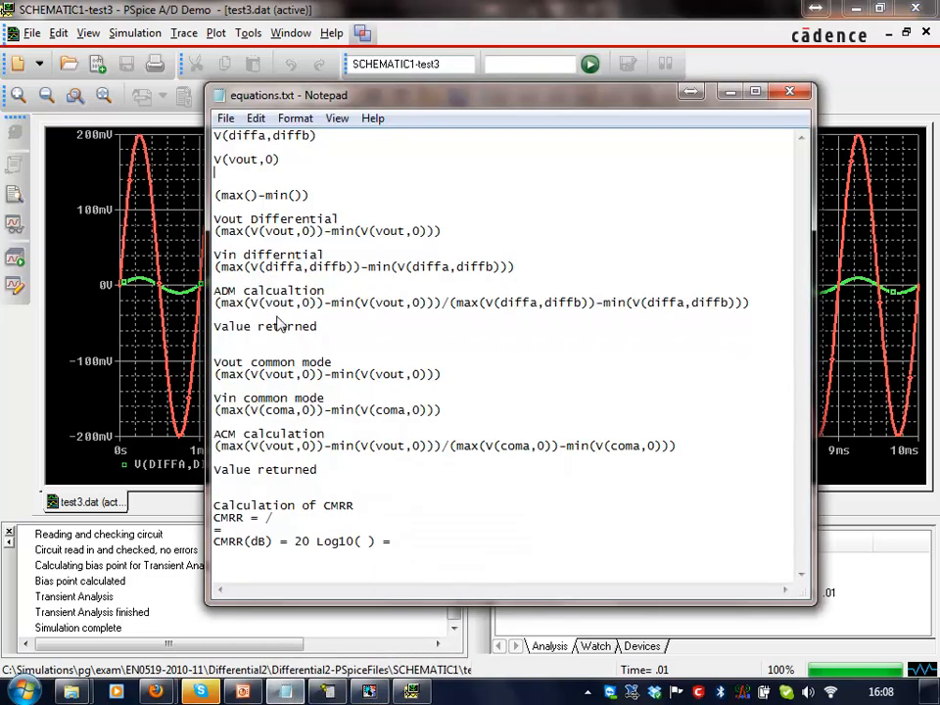
drag(218, 305, 760, 310)
click(116, 358)
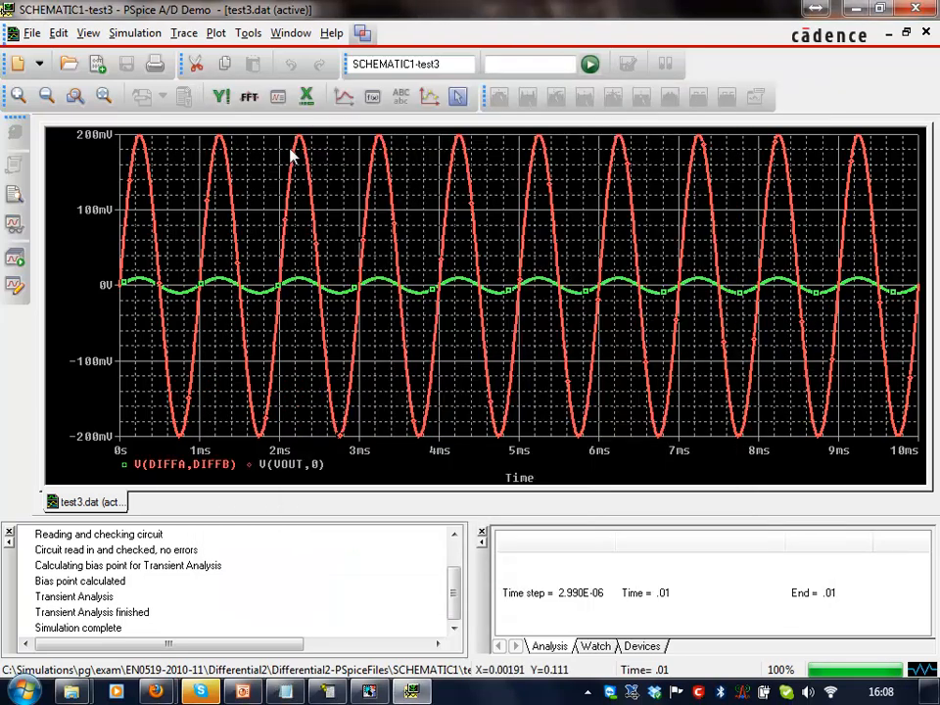
- Evaluate the measurement (max(V(vout,0))-min(V(vout,0)))/(max(V(diffa,diffb))-min(V(diffa,diffb))) on the transient results
click(215, 34)
mouse_move(184, 38)
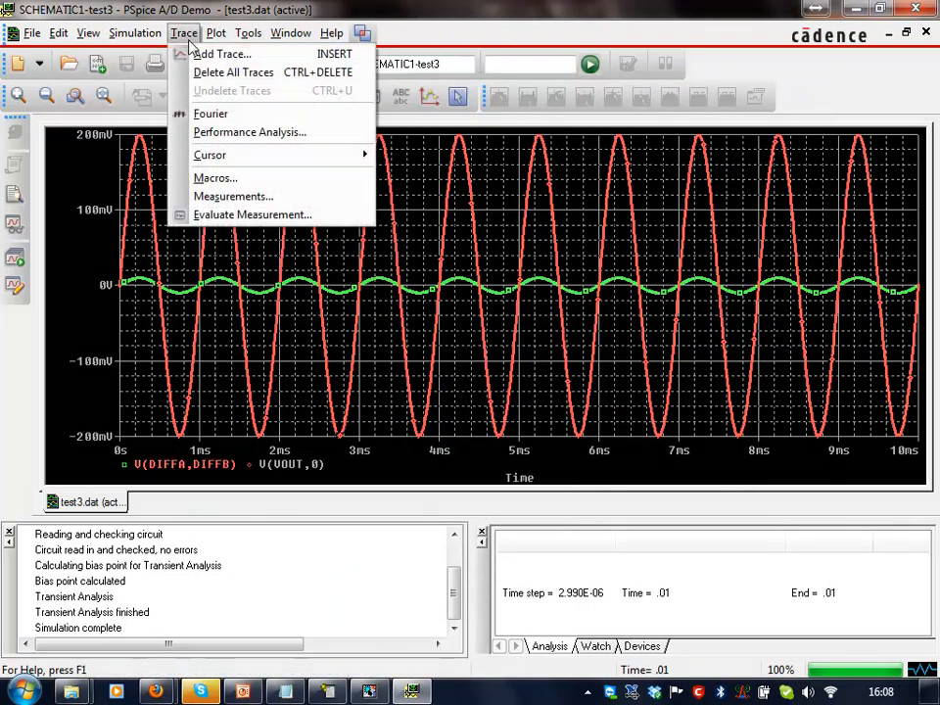
click(182, 212)
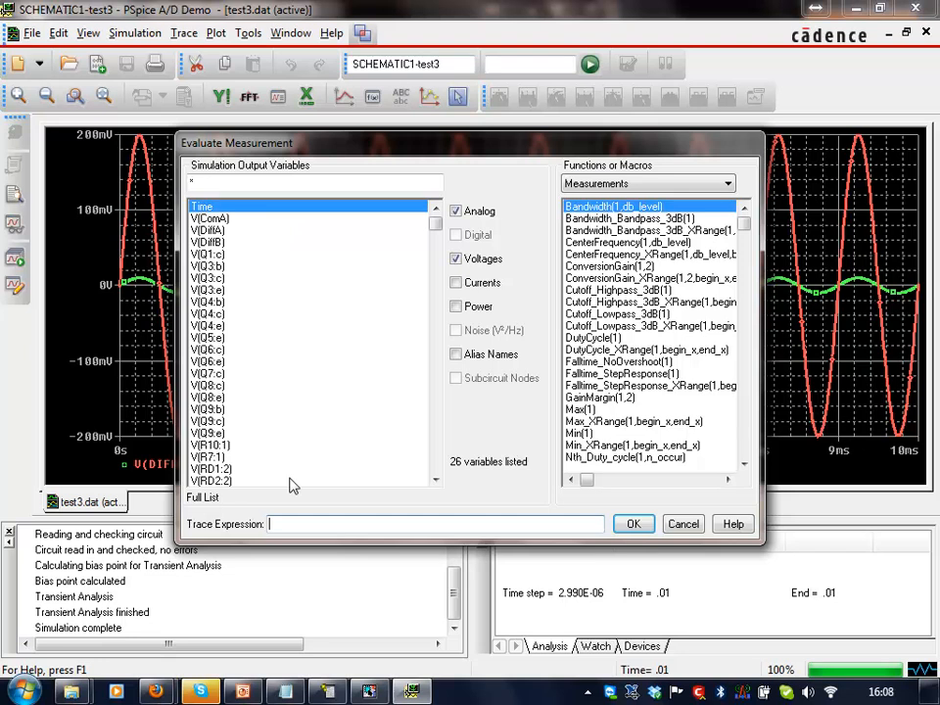
text((max(V(vout,0))-min(V(vout,0)))/(max(V(diffa,diffb))-min(V(diffa,diffb))))
click(634, 527)
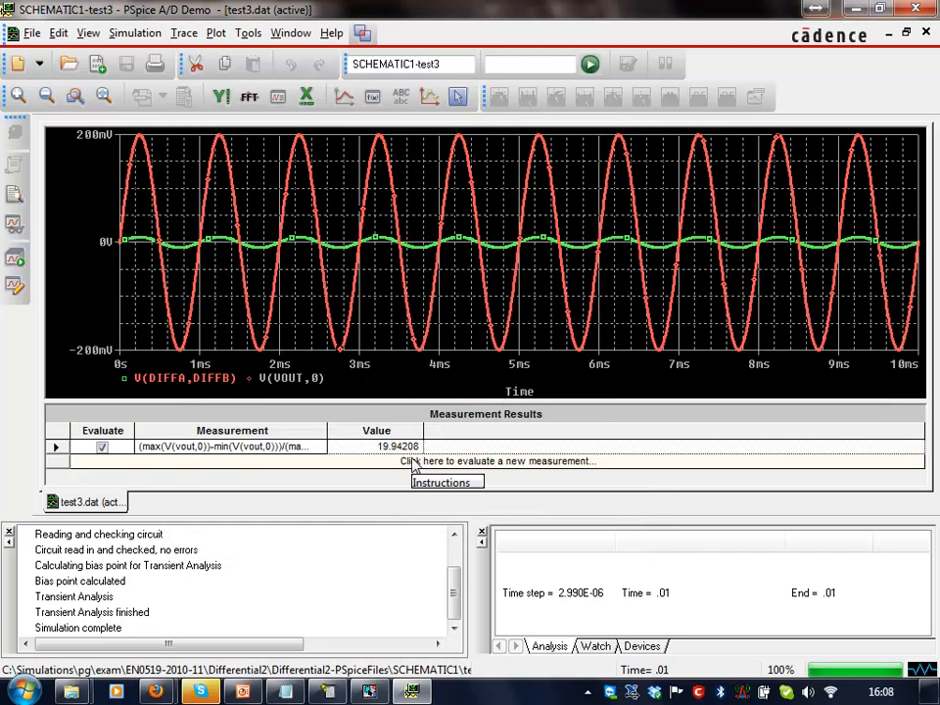
- Record 19.94 as the value returned under the ADM calculation in equations.txt, close PSpice A/D and return to the schematic
click(285, 692)
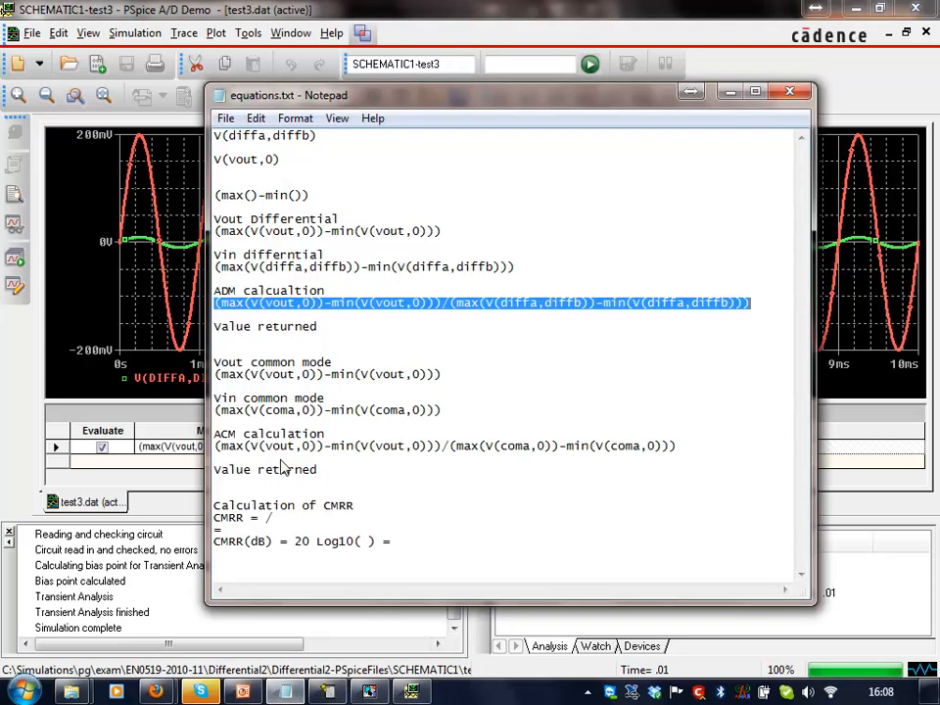
click(238, 346)
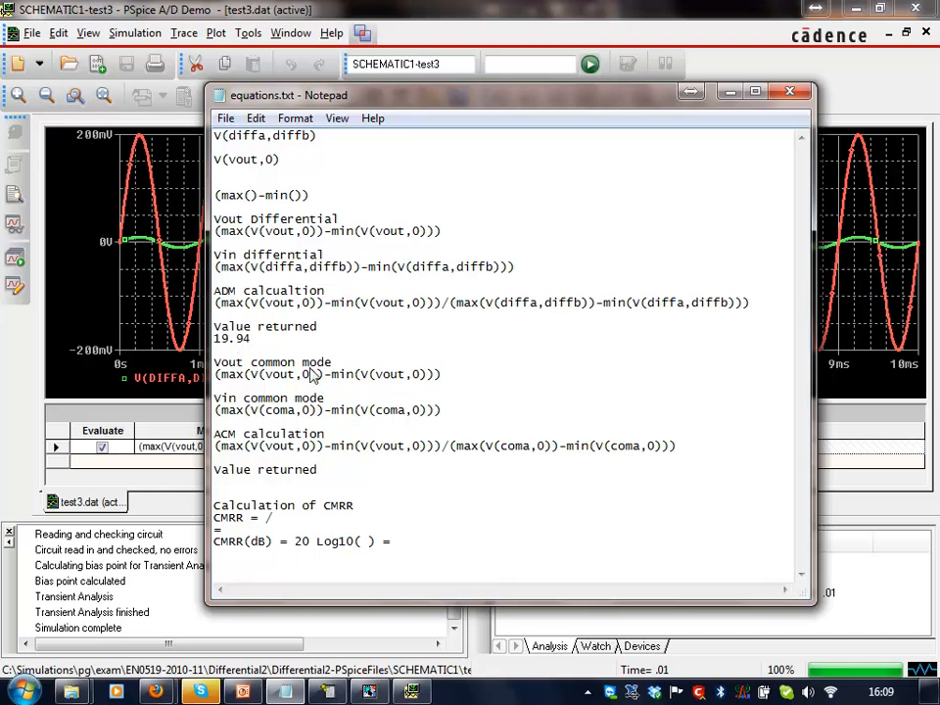
click(151, 338)
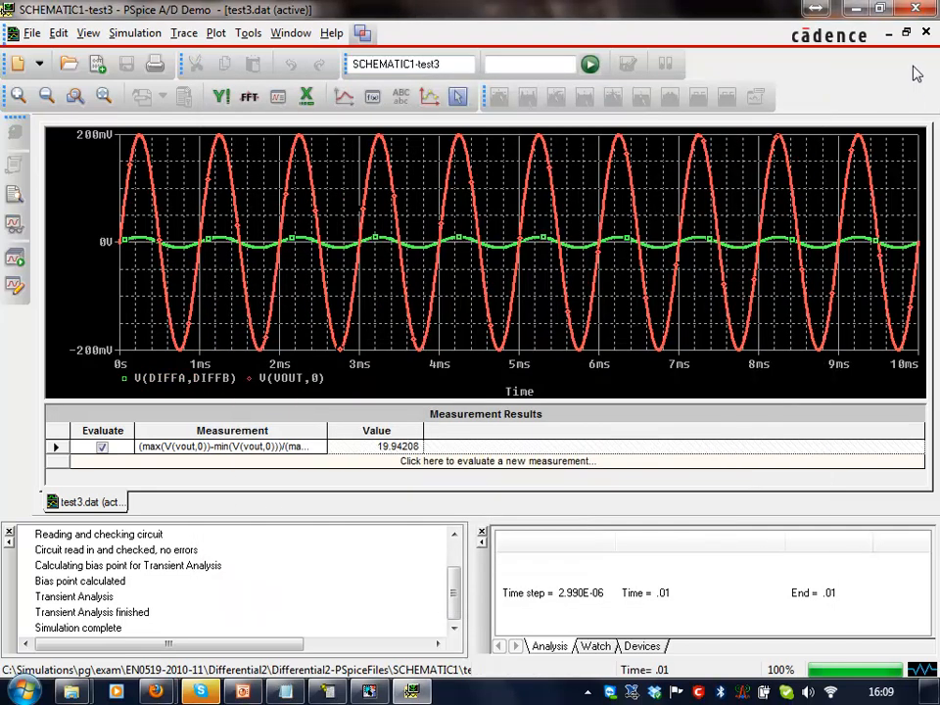
click(918, 9)
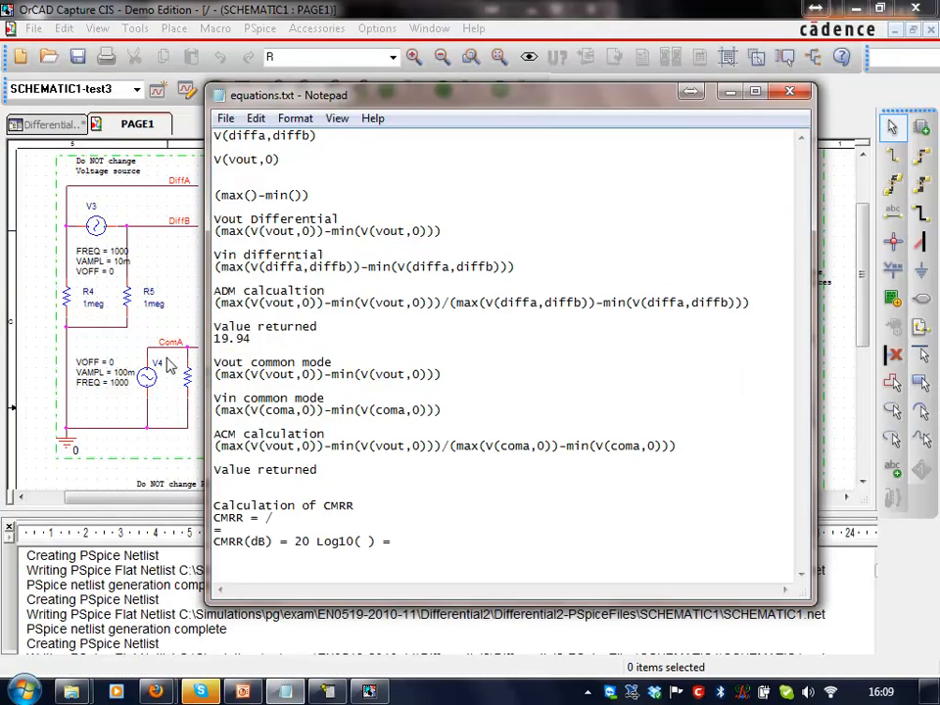
click(180, 307)
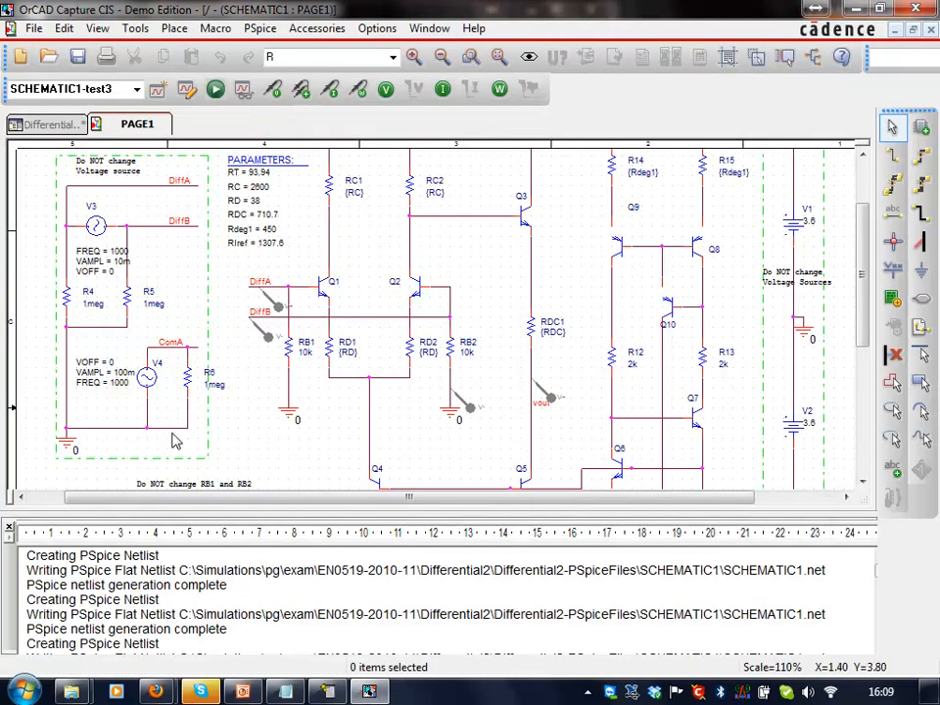
- Rename the DiffA and DiffB net aliases at the amplifier inputs to ComA and save the schematic
double_click(260, 282)
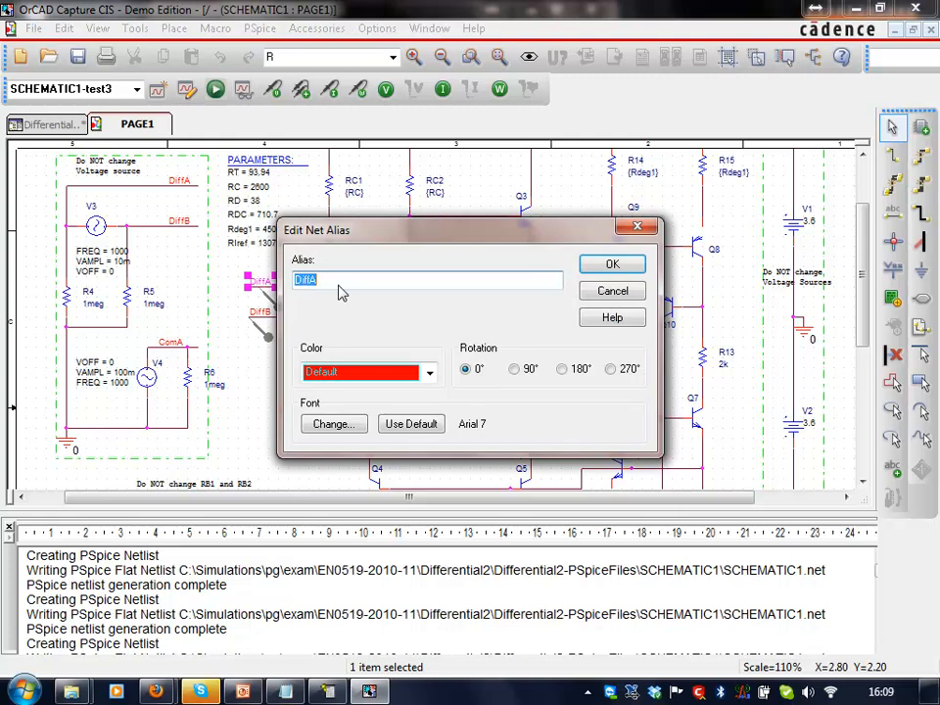
text(ComA)
click(613, 264)
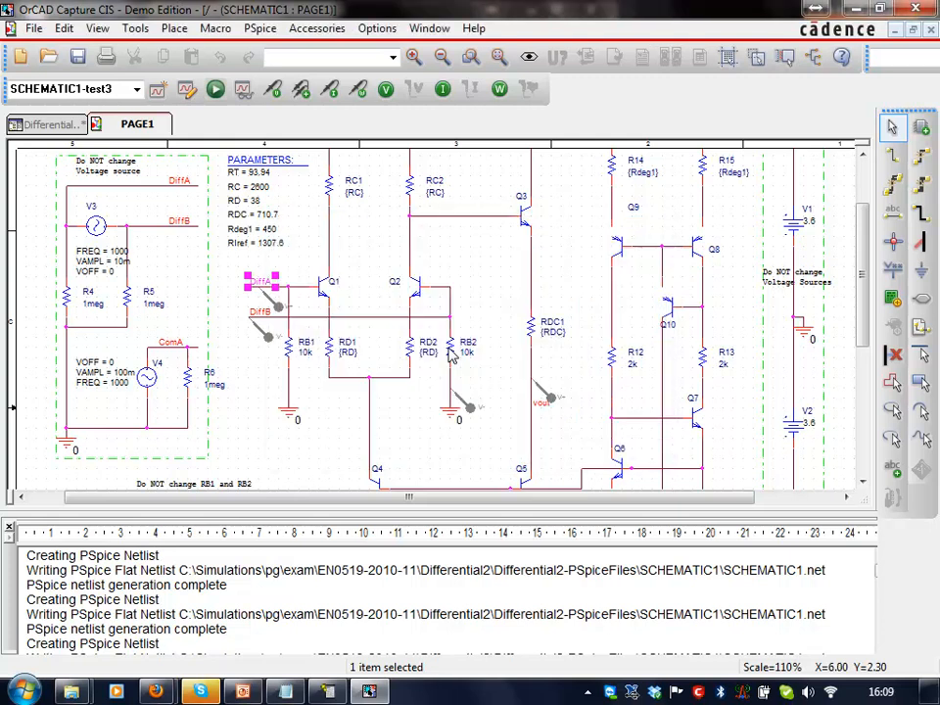
double_click(259, 313)
text(ComA)
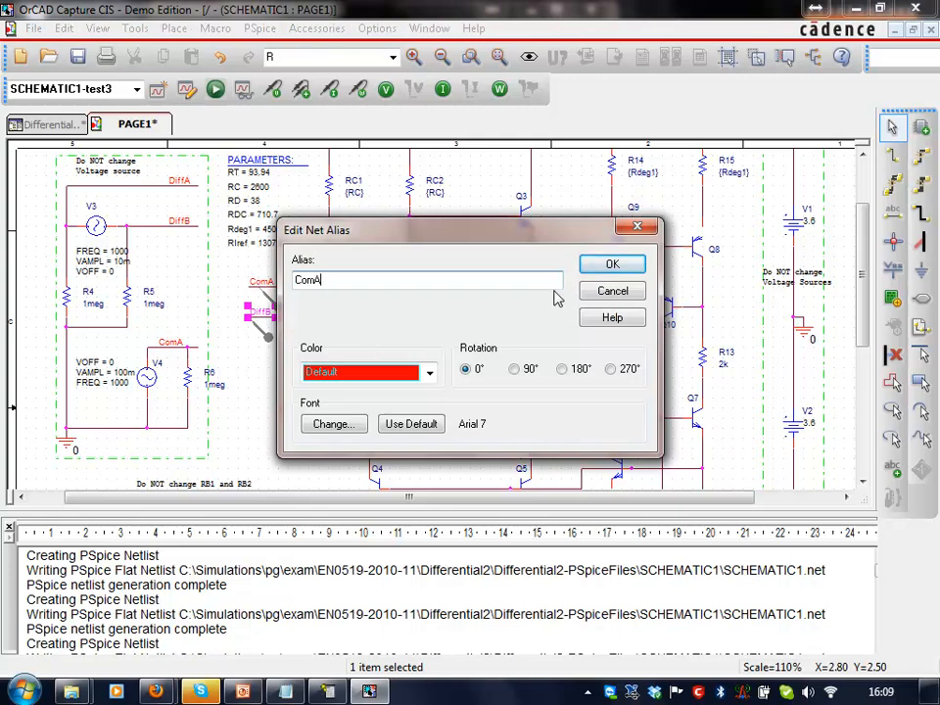
key(Return)
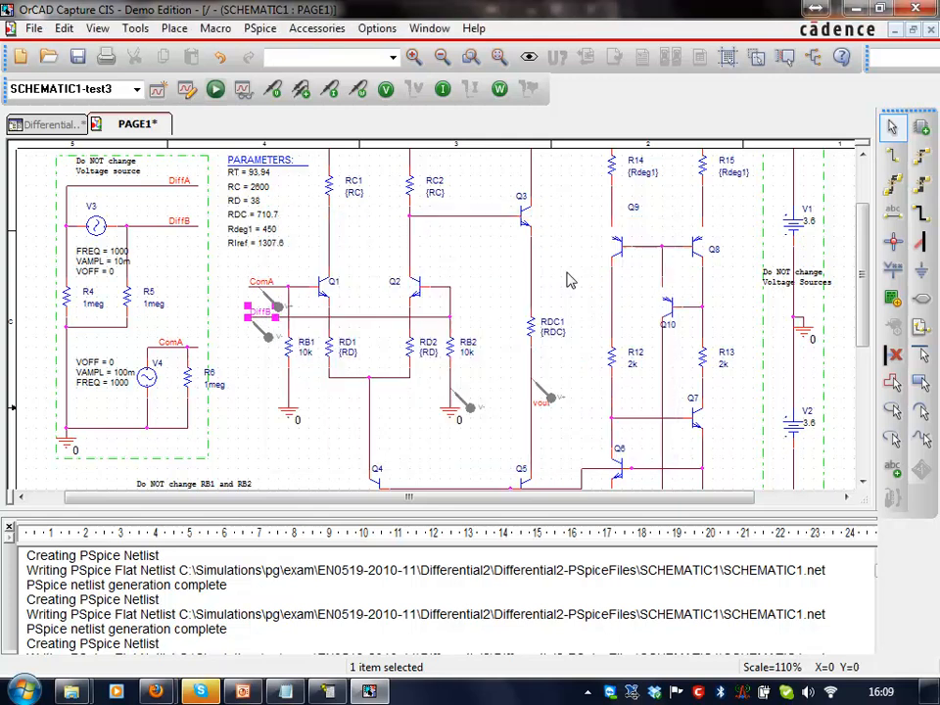
click(77, 57)
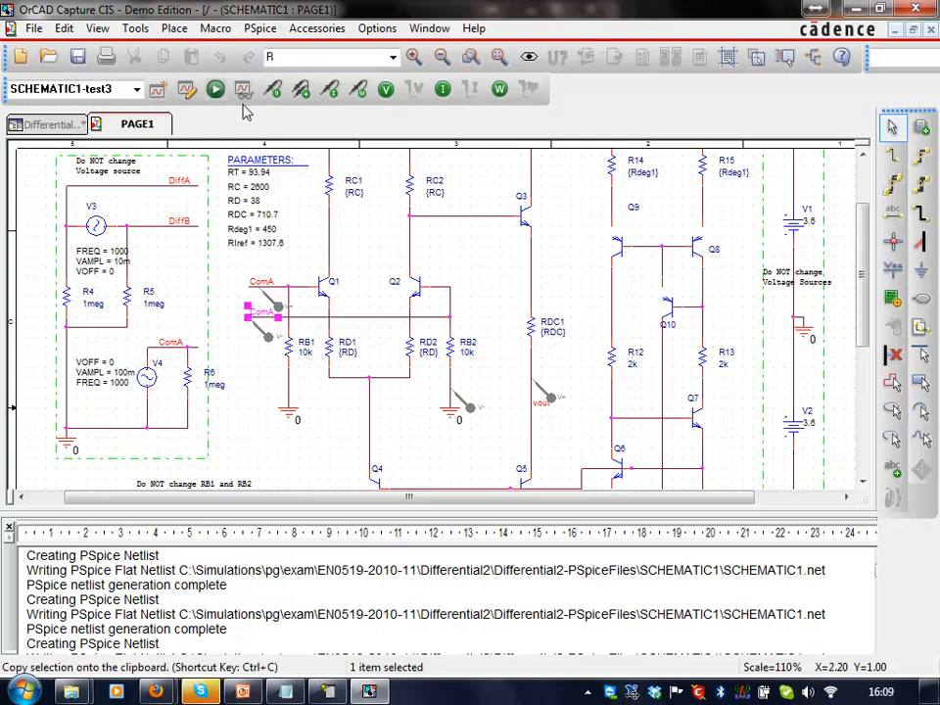
- Delete the differential voltage marker pair from the two ComA input wires
click(267, 334)
key(Delete)
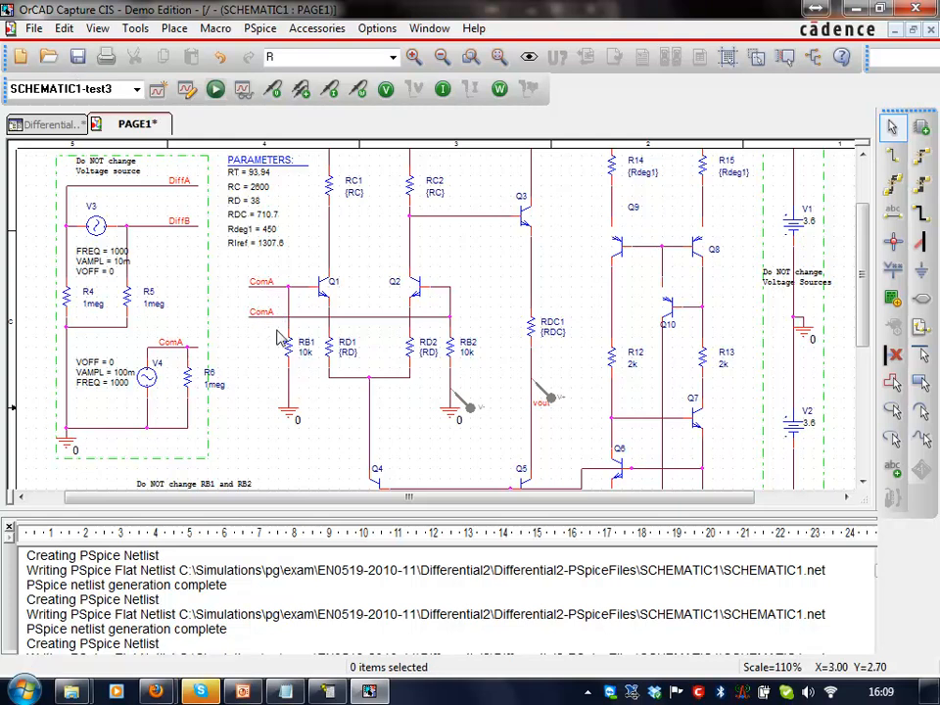
- Delete the remaining voltage marker pair at RB2 and vout, check the test3 simulation settings and run the simulation
click(468, 404)
key(Delete)
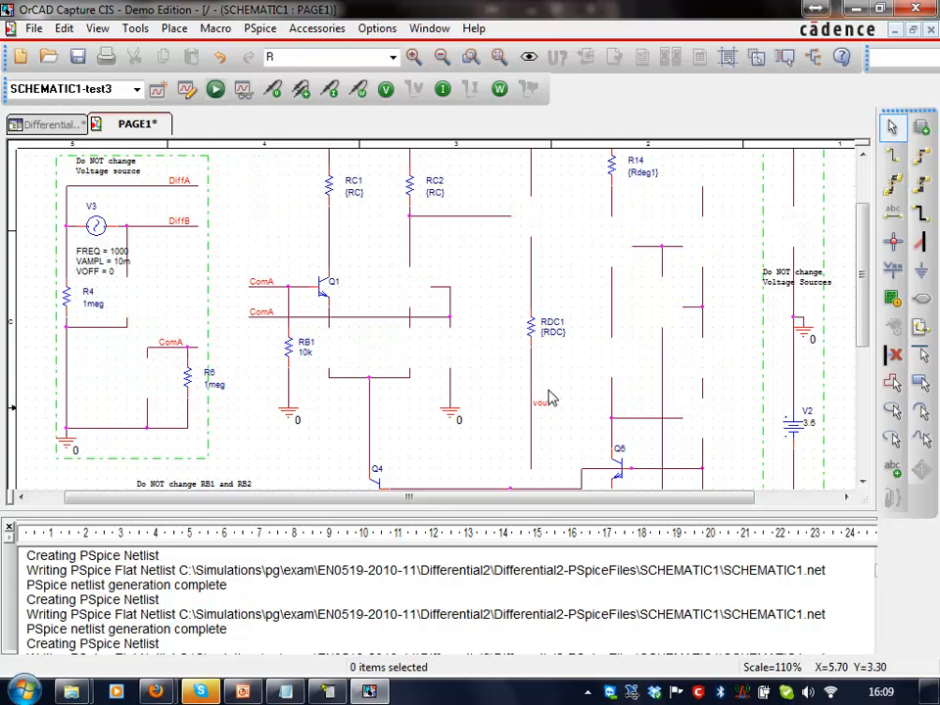
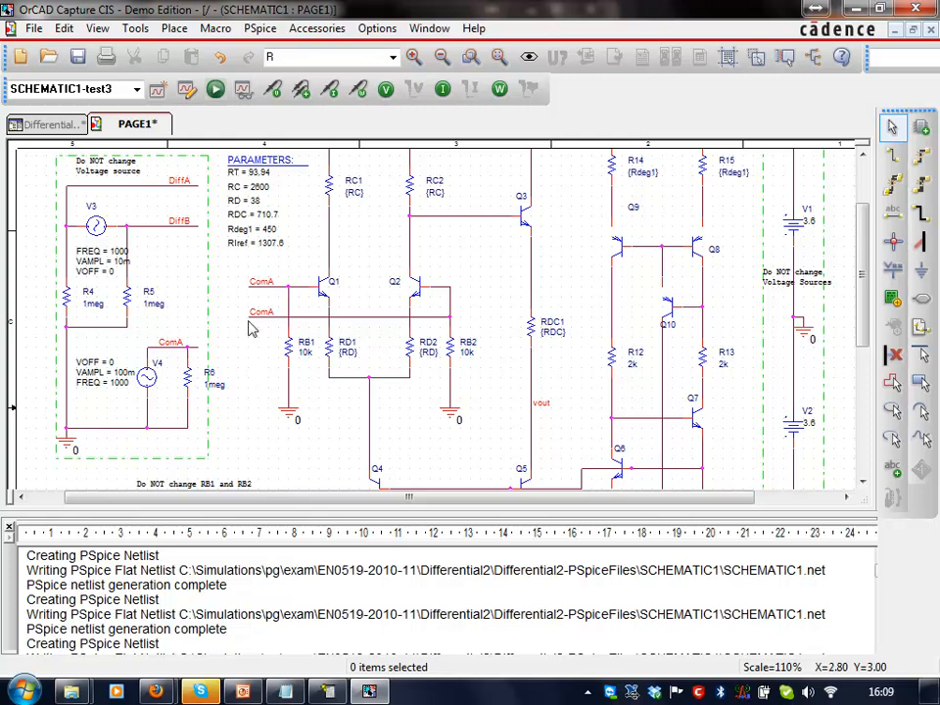
click(186, 90)
click(444, 508)
click(215, 89)
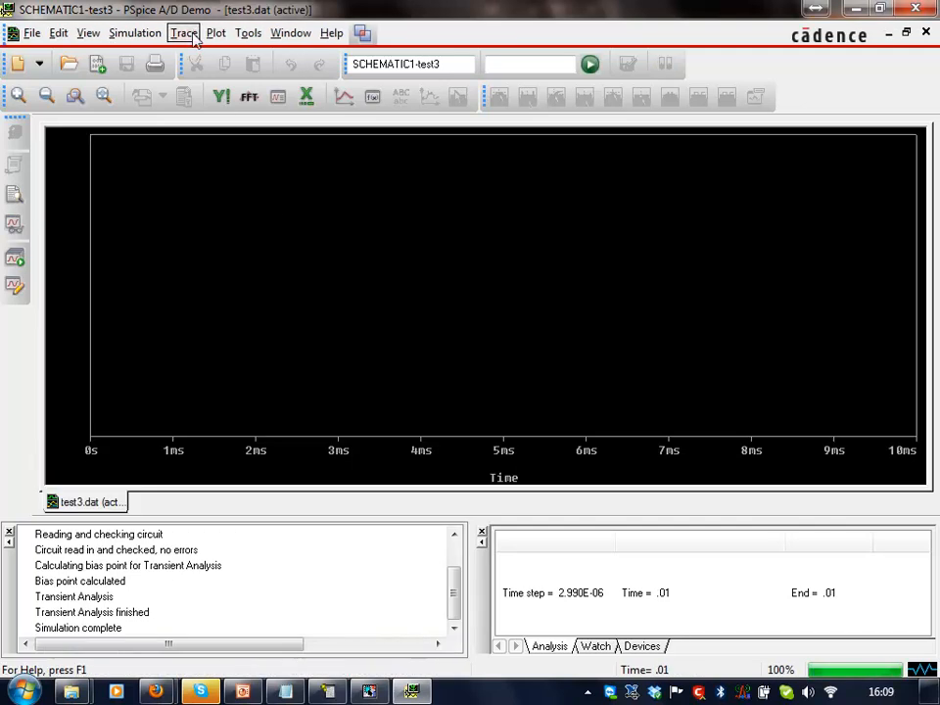
- Plot the V(ComA) and V(vout) traces from the variable list without currents and power, and remove the V(ComA) trace
click(183, 32)
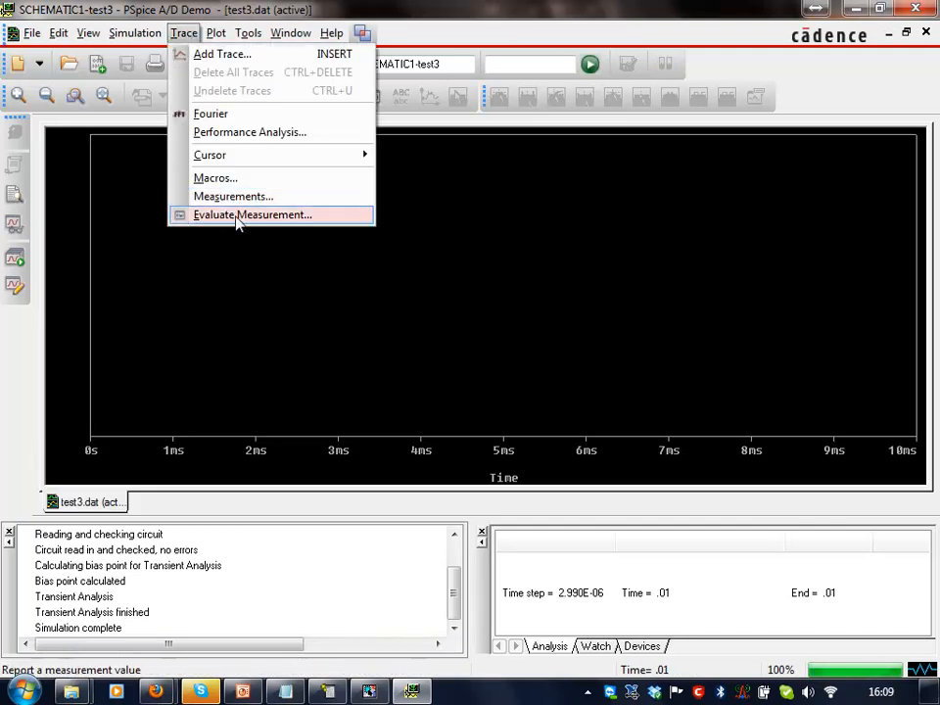
click(235, 56)
click(480, 353)
click(480, 282)
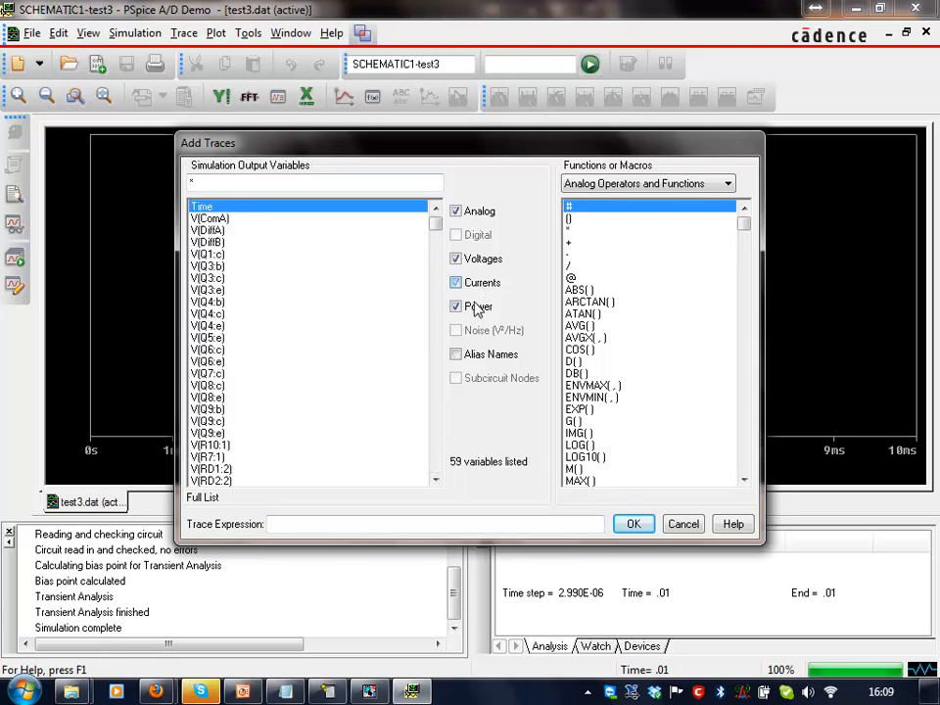
click(478, 307)
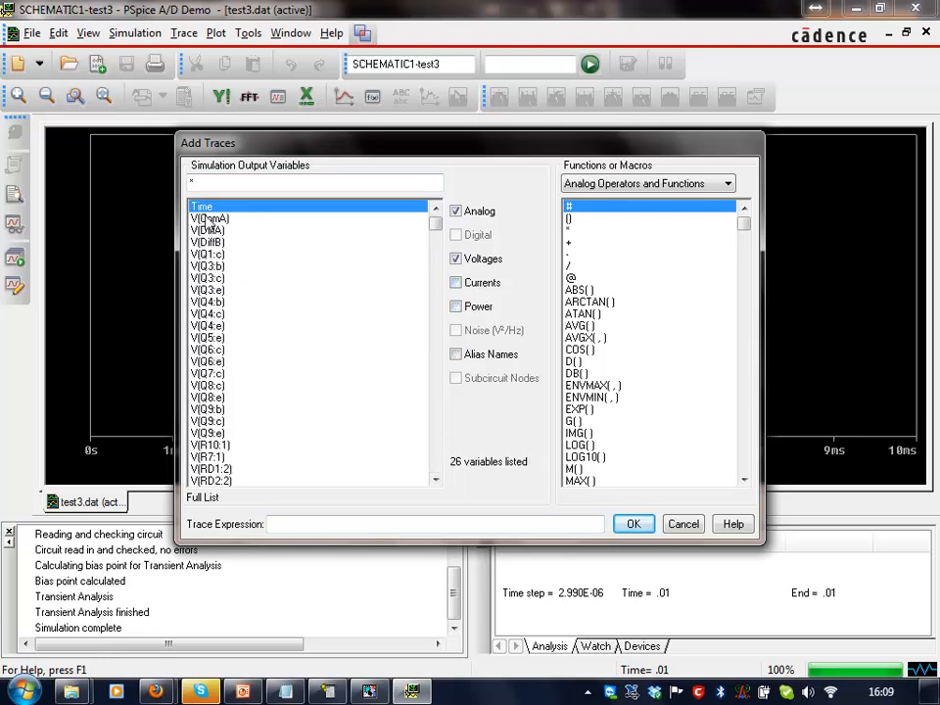
click(208, 221)
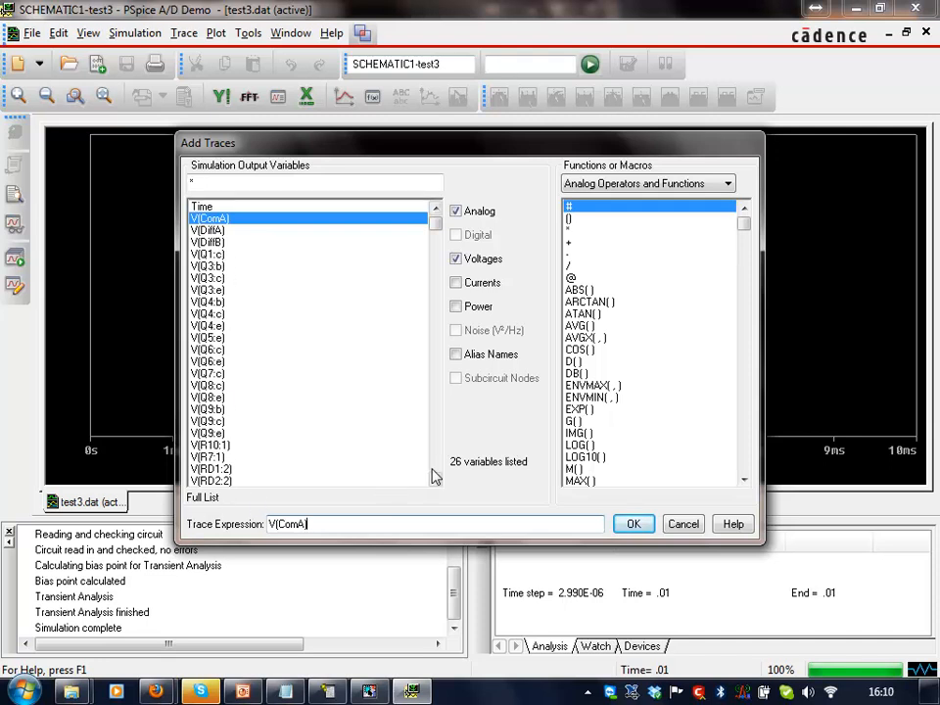
scroll(436, 477, down, 1)
click(210, 481)
click(630, 522)
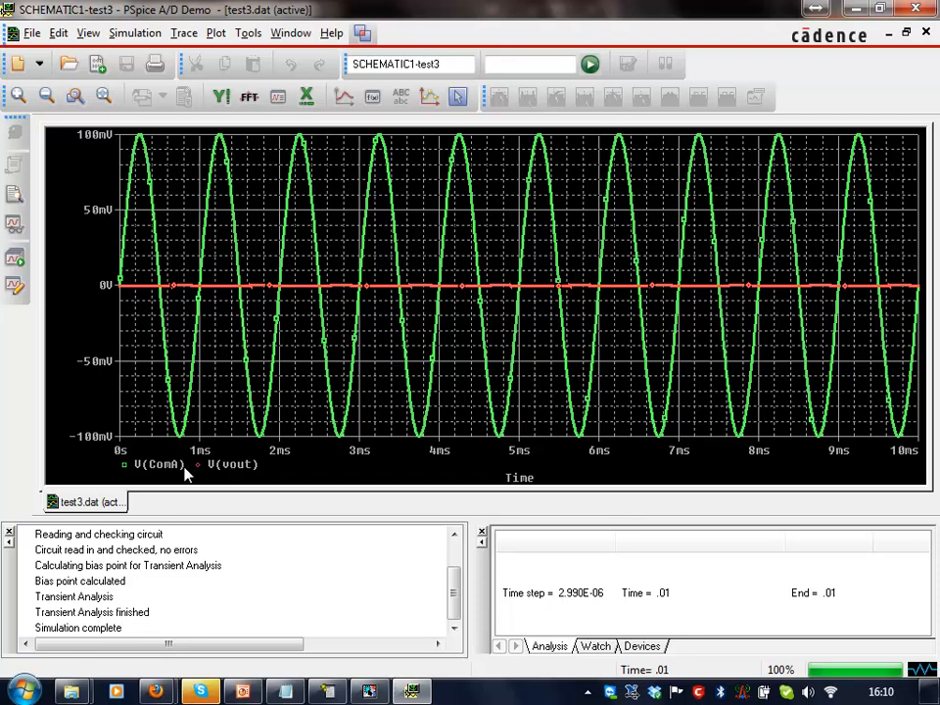
key(Delete)
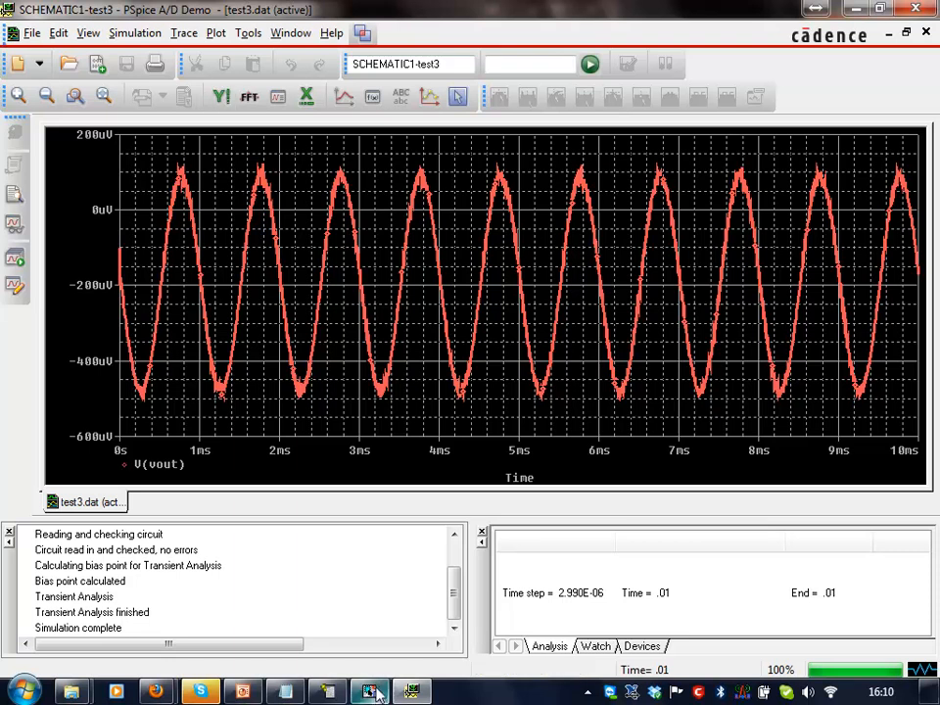
- Evaluate the Vout common mode measurement (max(V(vout,0))-min(V(vout,0))) from equations.txt on the transient results
click(287, 691)
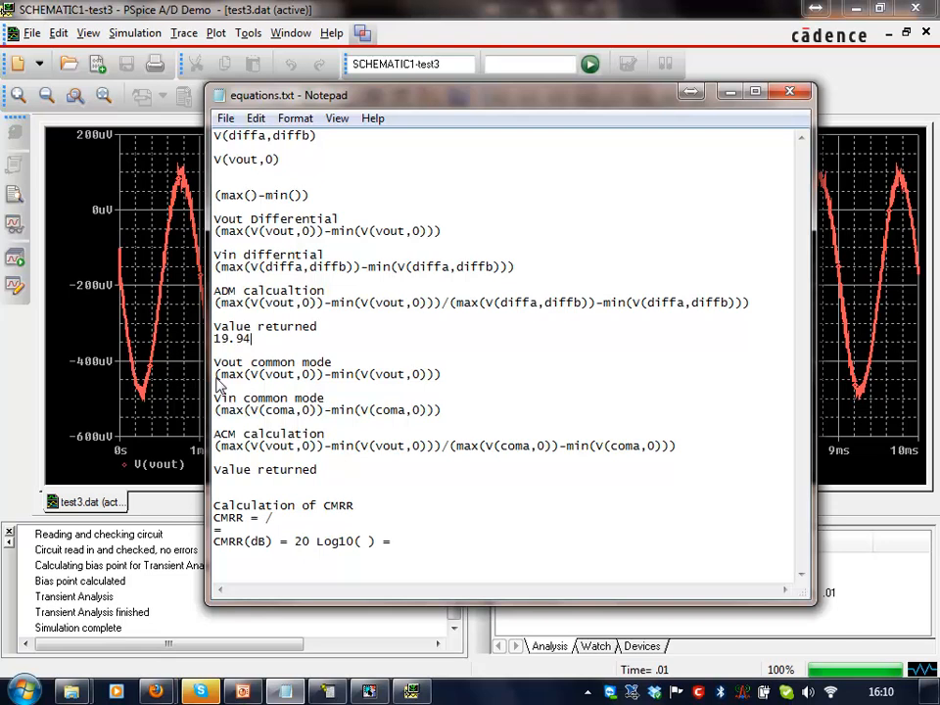
drag(214, 375, 458, 377)
key(ctrl+c)
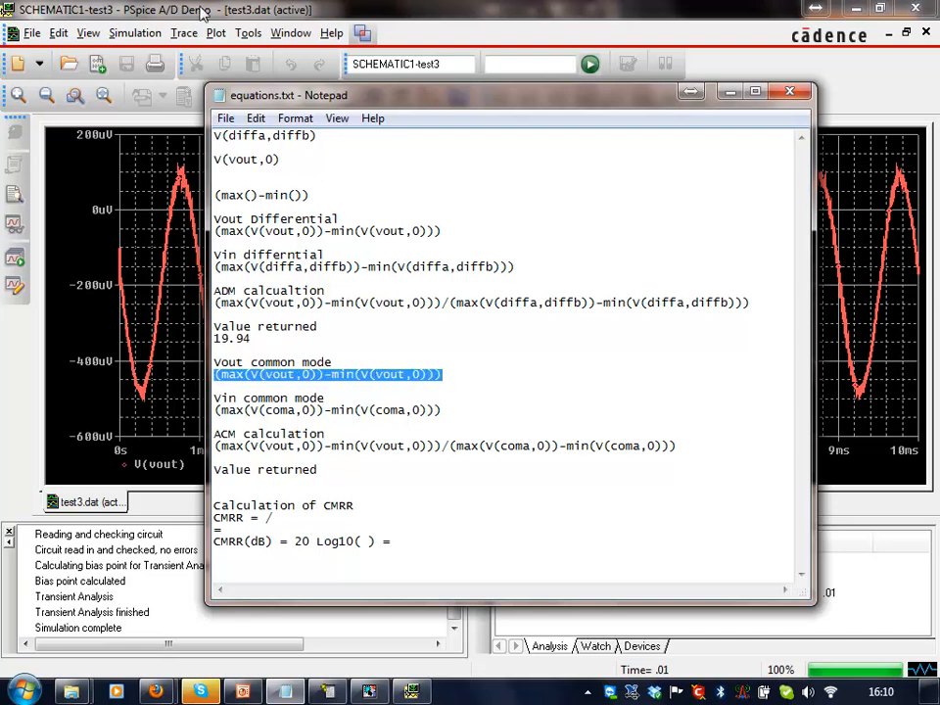
click(184, 32)
click(241, 216)
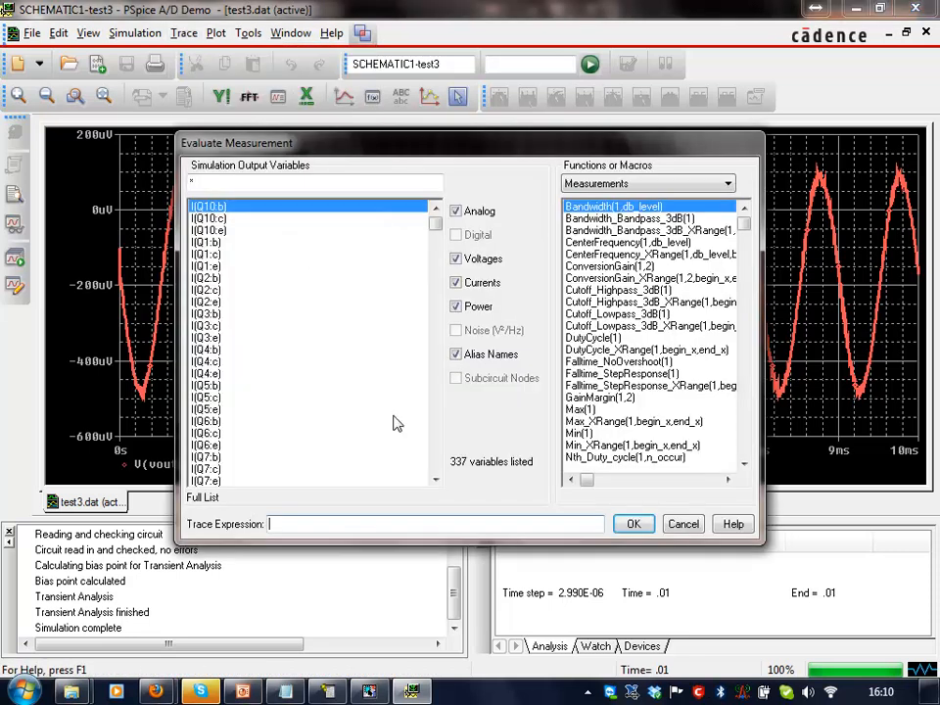
key(ctrl+v)
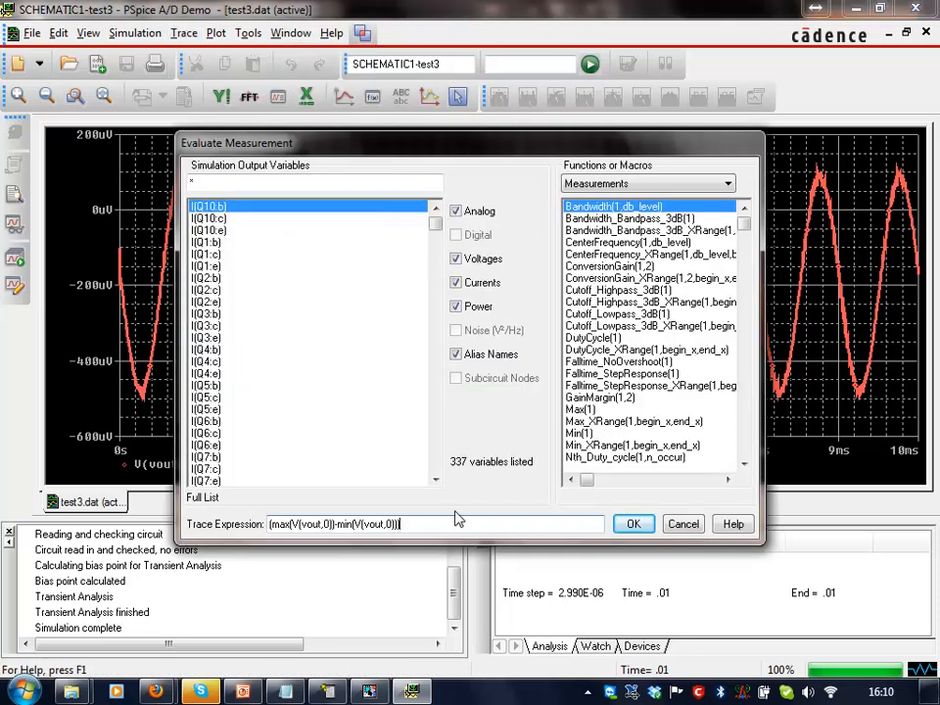
click(632, 525)
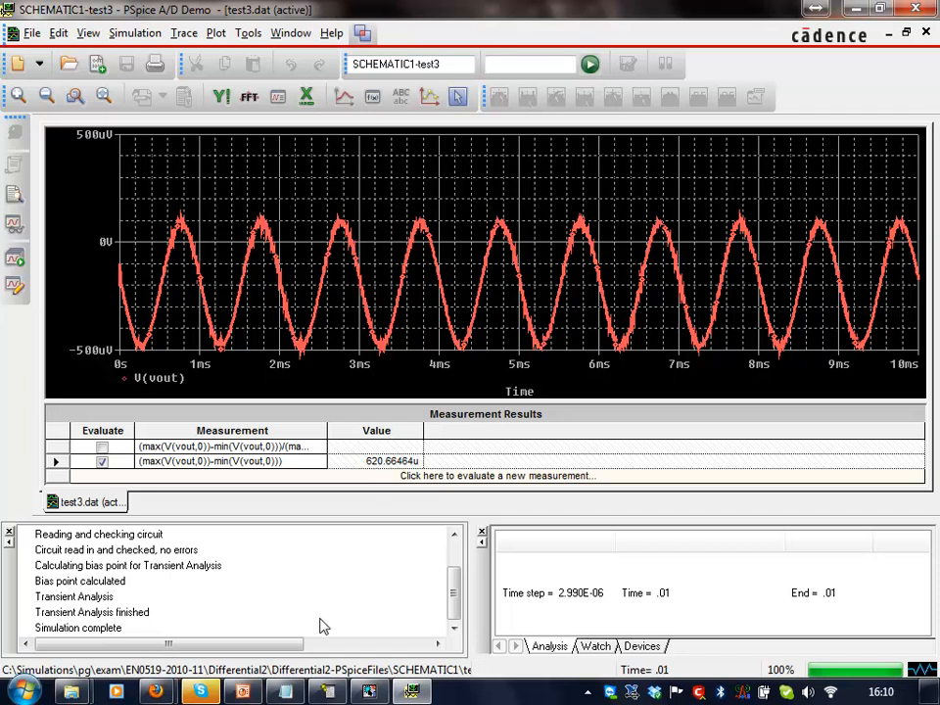
- Evaluate the Vin common mode measurement (max(V(coma,0))-min(V(coma,0))) from equations.txt on the transient results
click(316, 691)
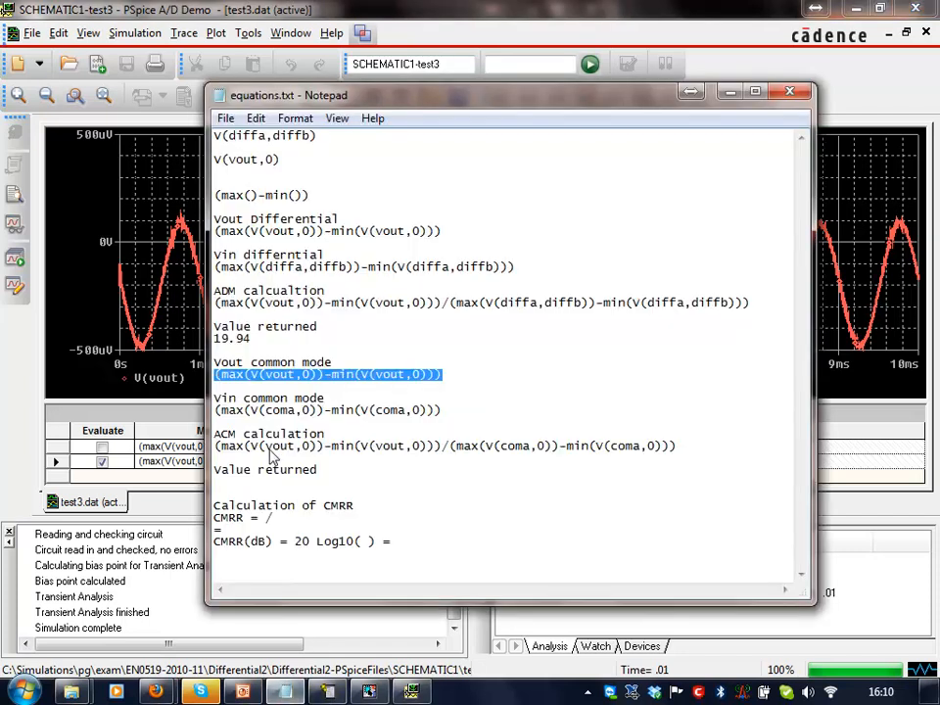
drag(216, 411, 476, 421)
key(ctrl+c)
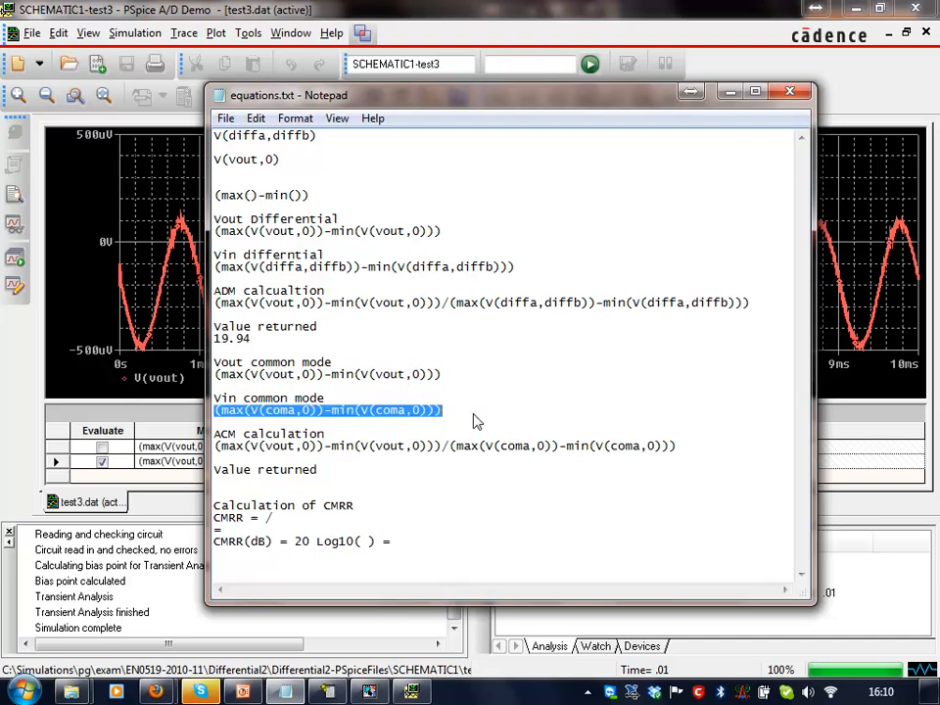
click(271, 32)
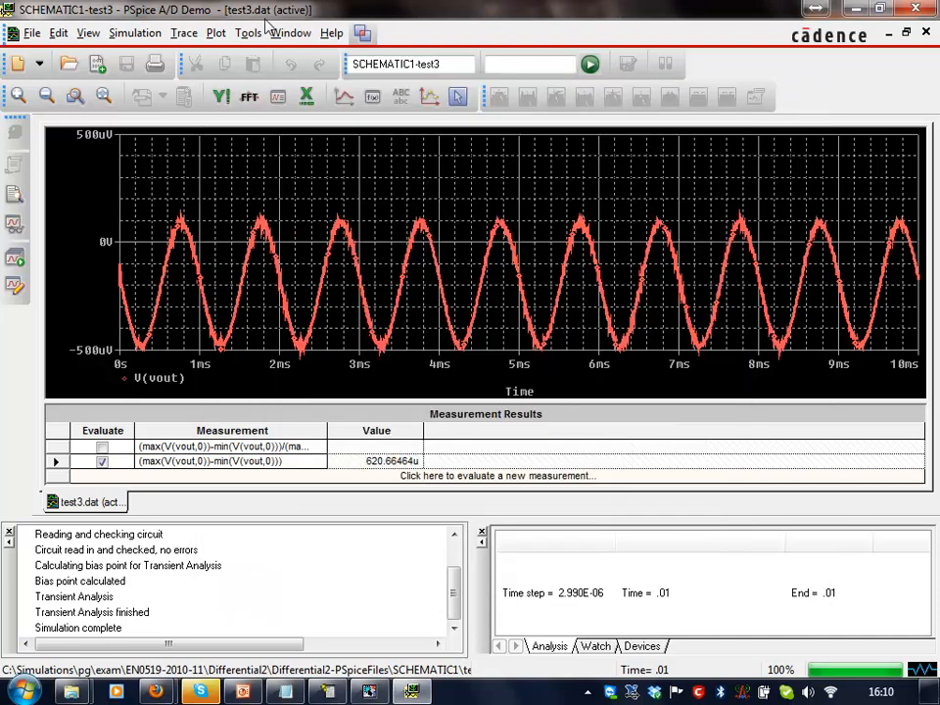
click(307, 477)
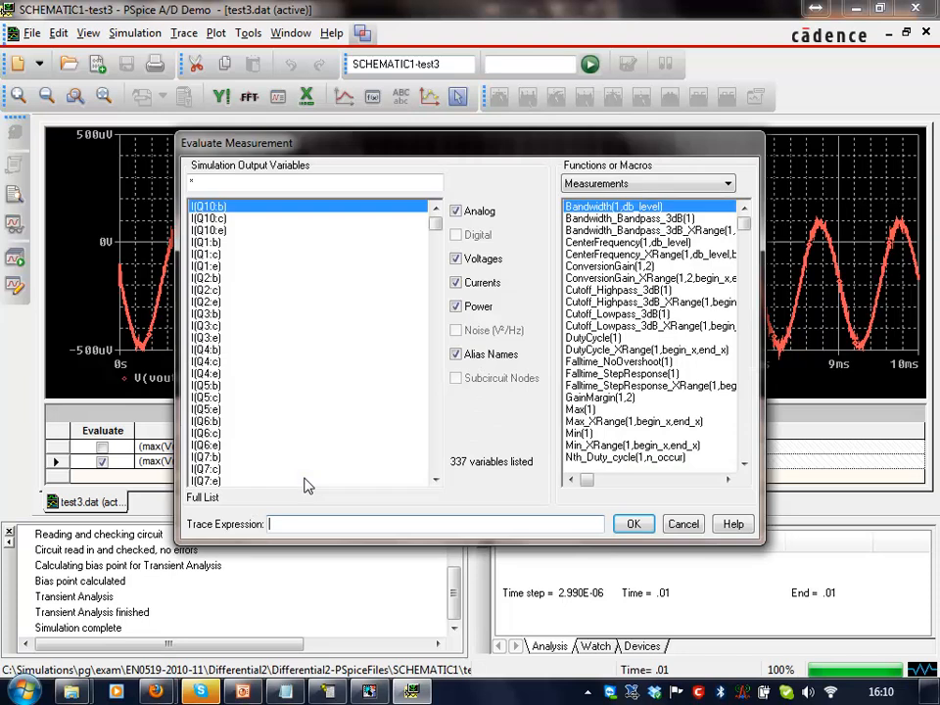
key(ctrl+v)
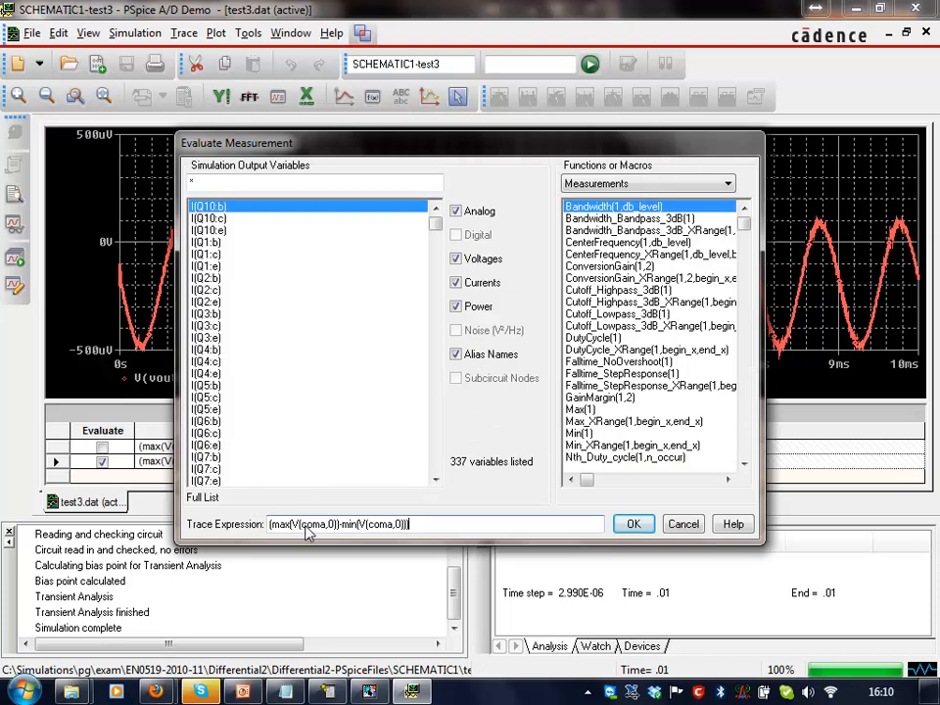
click(632, 524)
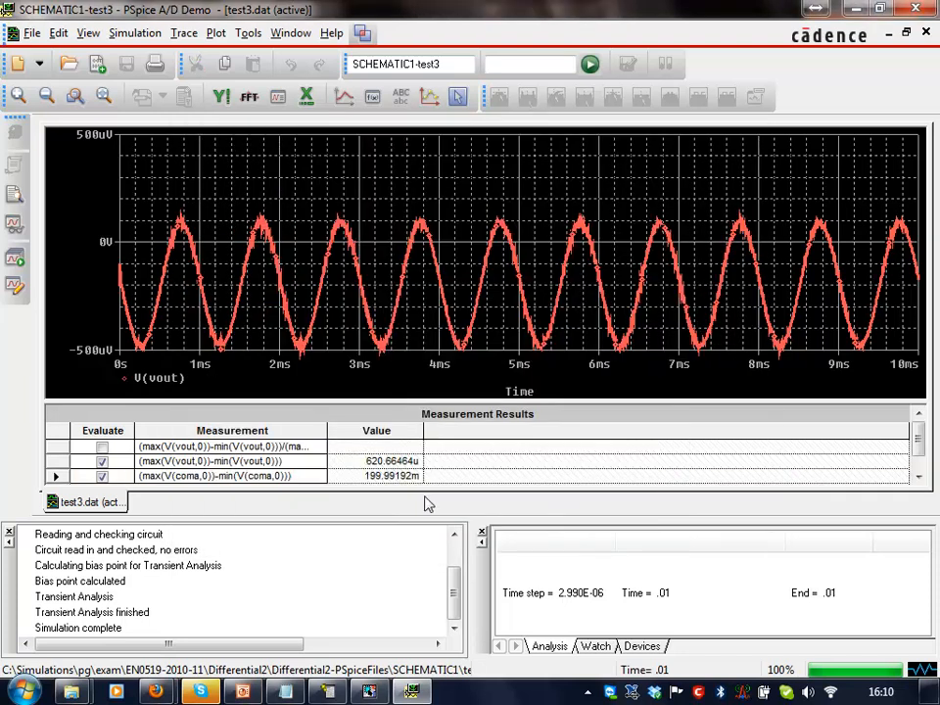
- Delete the old unevaluated gain measurement and evaluate the ACM expression (max(V(vout,0))-min(V(vout,0)))/(max(V(coma,0))-min(V(coma,0))) from equations.txt
mouse_move(290, 697)
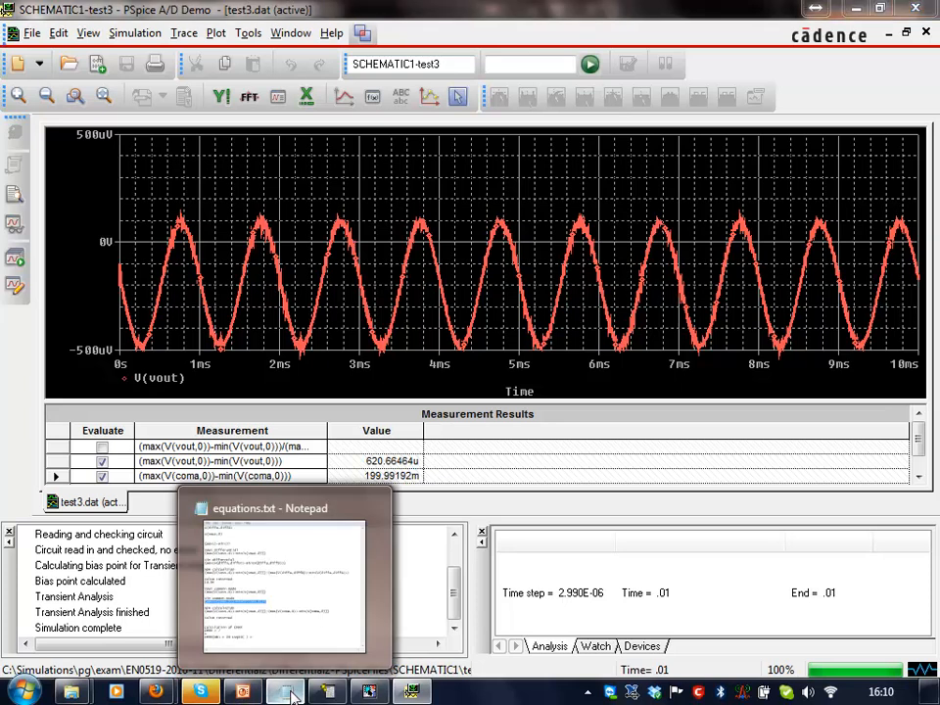
click(290, 695)
drag(215, 448, 680, 456)
key(ctrl+c)
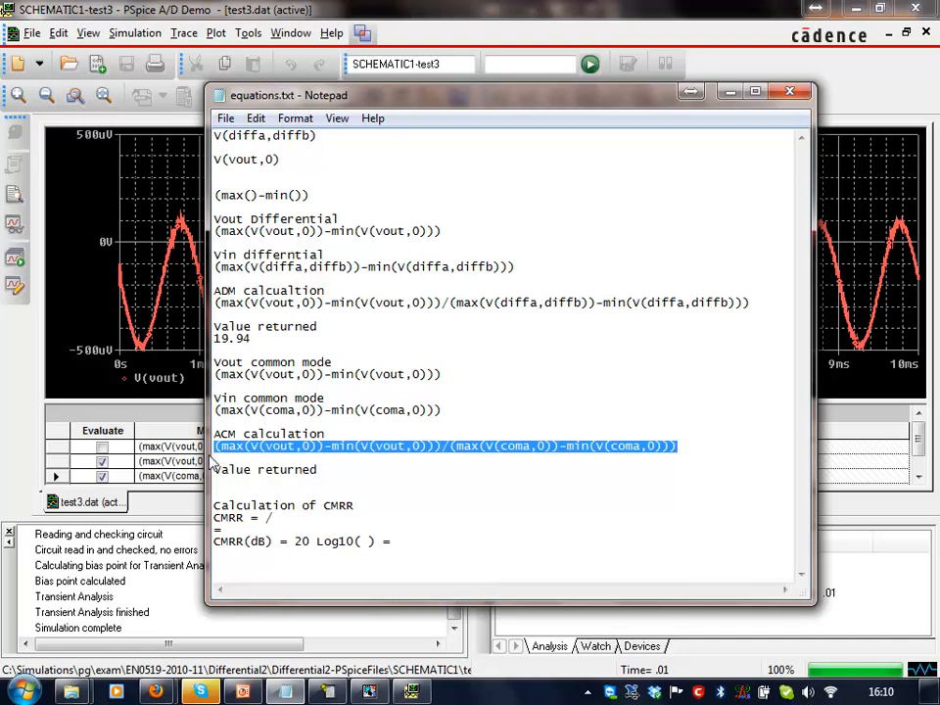
click(189, 496)
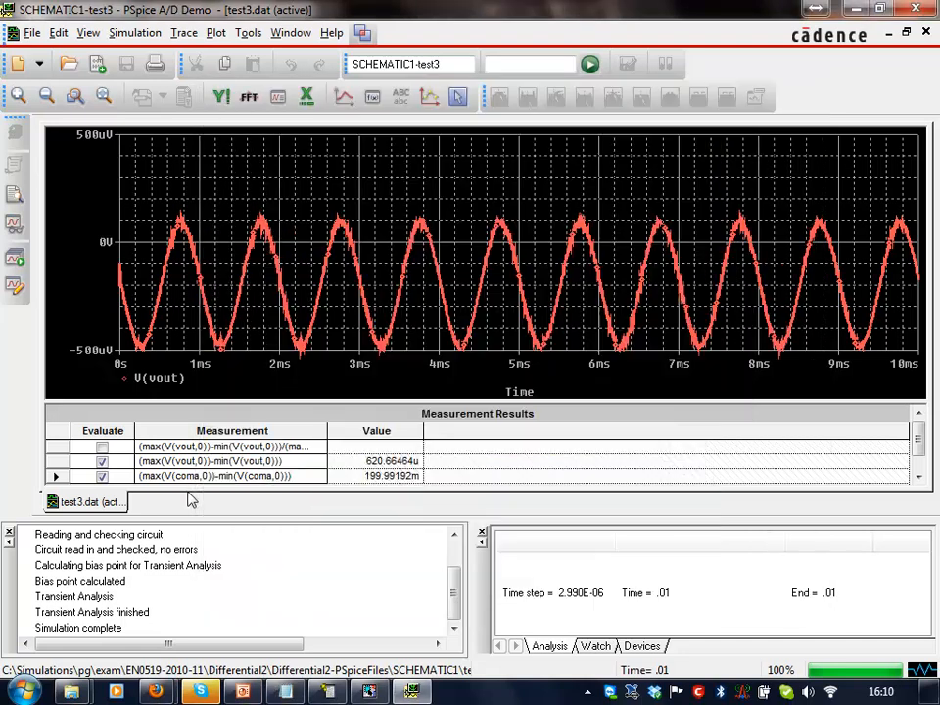
click(55, 447)
right_click(56, 449)
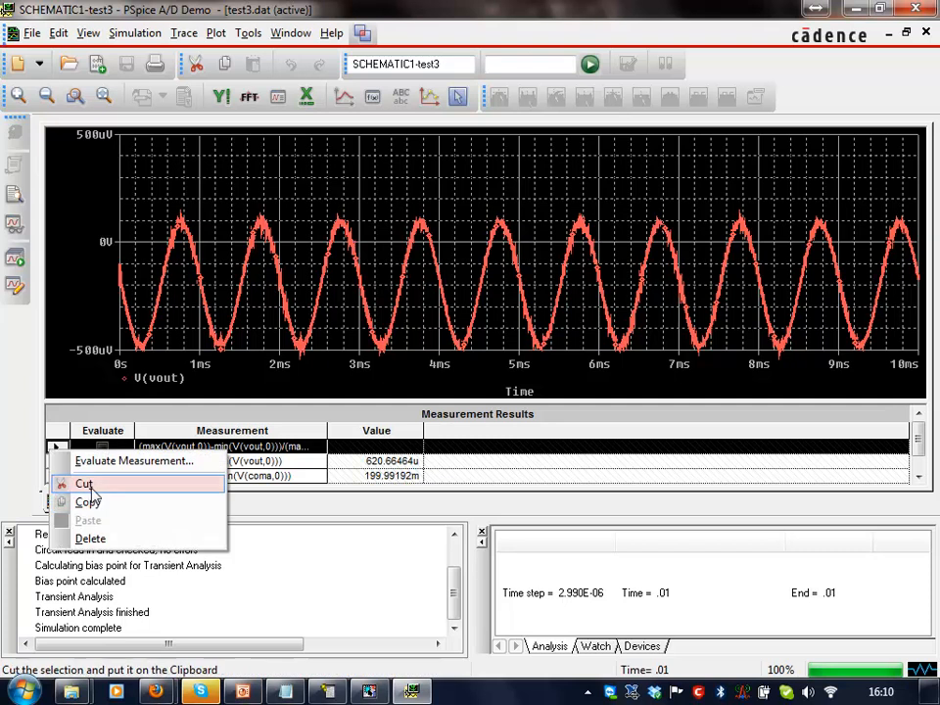
click(90, 539)
click(447, 480)
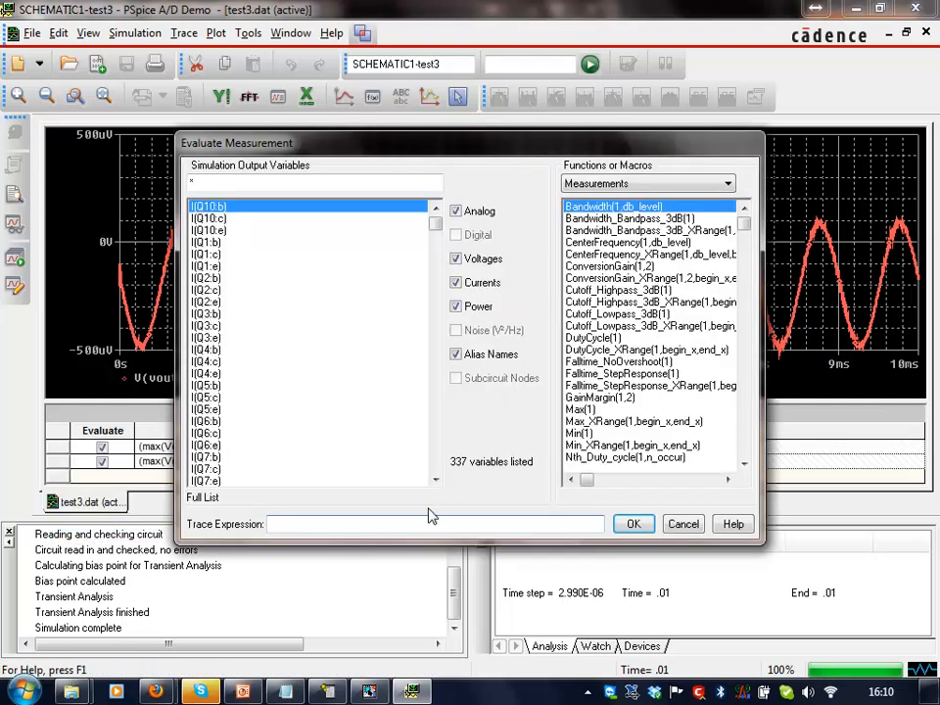
key(ctrl+v)
click(633, 524)
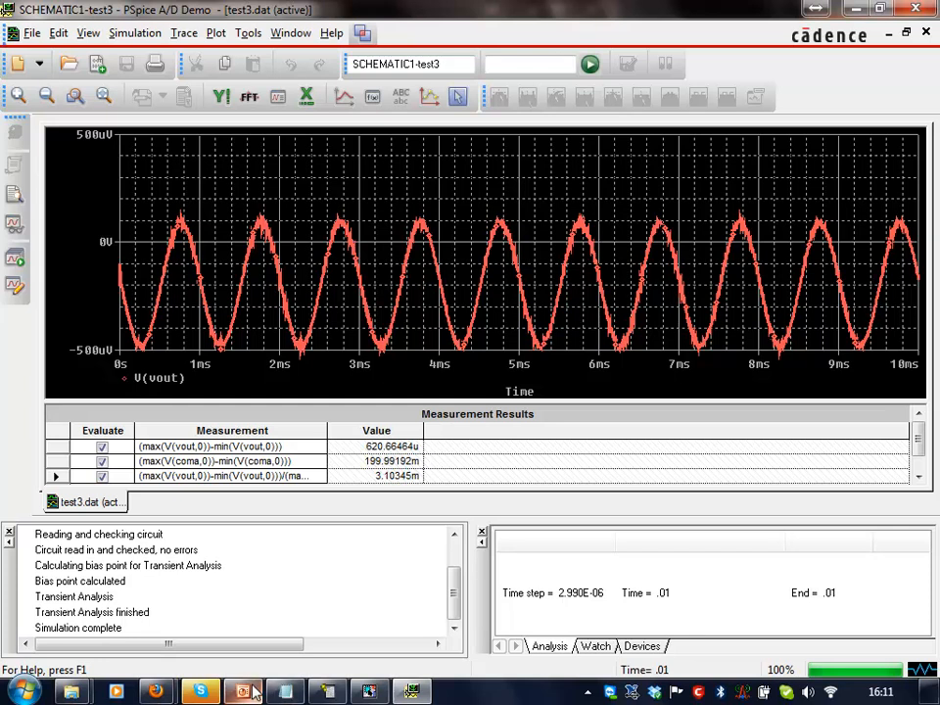
- Record 3.1m as the value returned under the ACM calculation in equations.txt and fill in CMRR = 19.94/3.1e-3
mouse_move(255, 692)
mouse_move(286, 693)
click(265, 512)
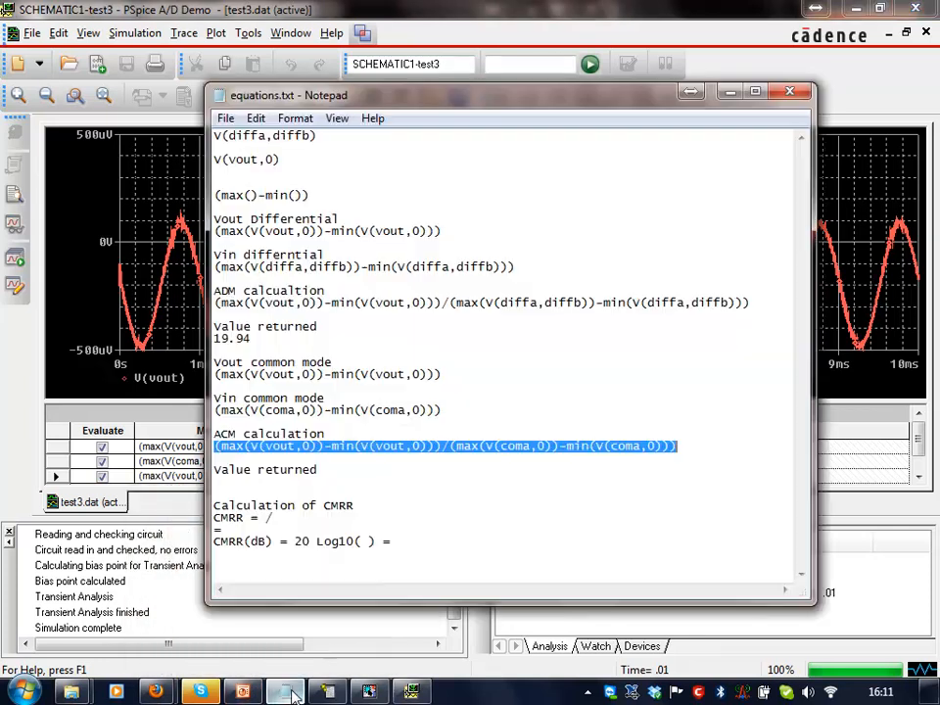
click(243, 487)
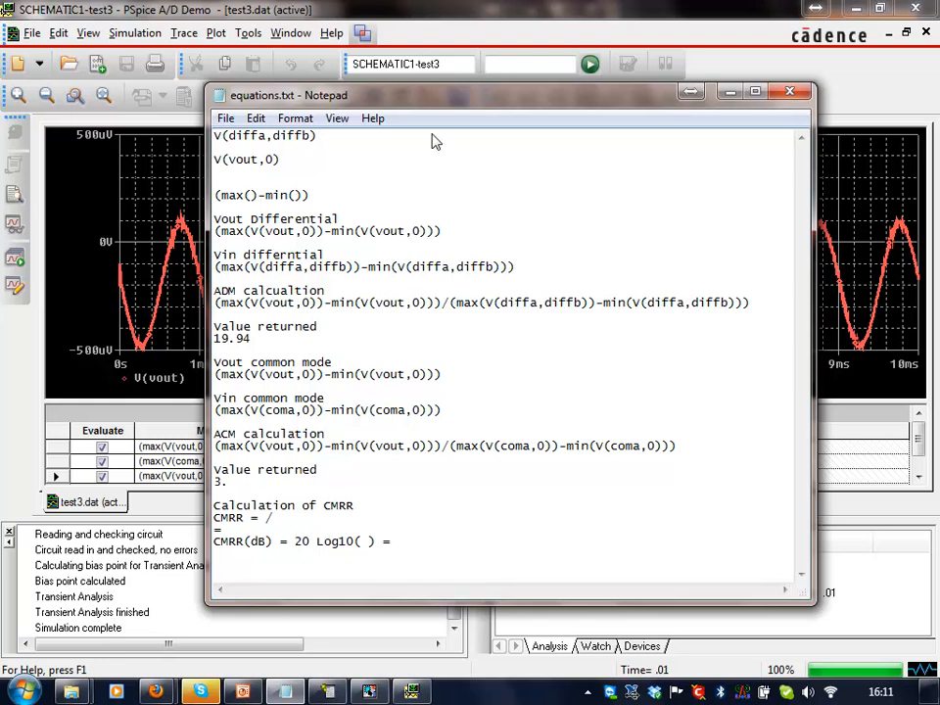
mouse_move(470, 98)
mouse_down()
mouse_move(674, 89)
mouse_move(737, 96)
mouse_move(456, 87)
mouse_up()
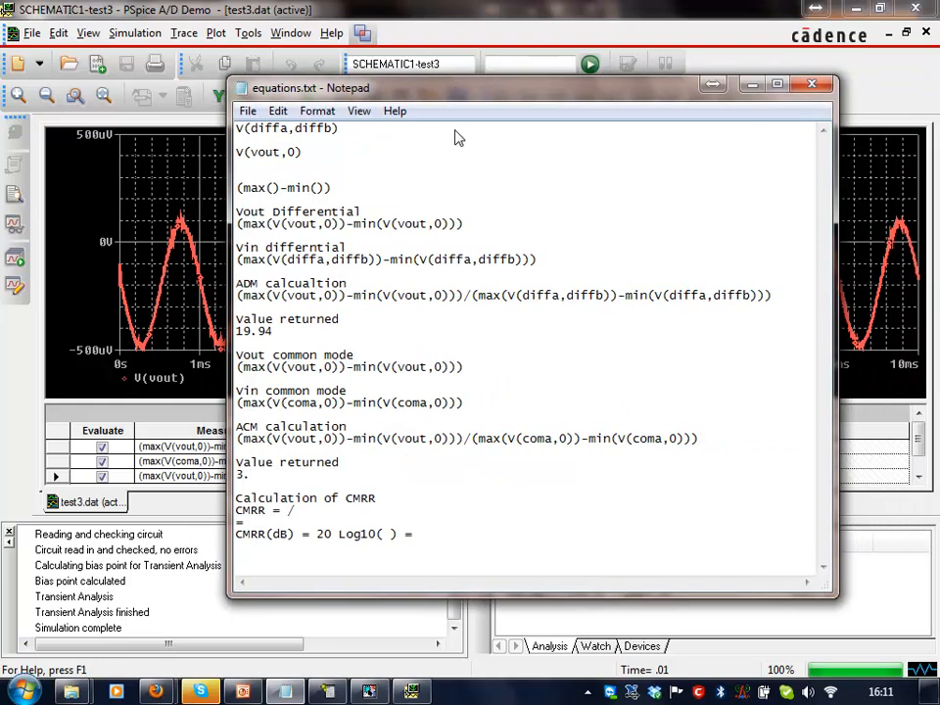
text(3.1m)
click(288, 510)
text(19)
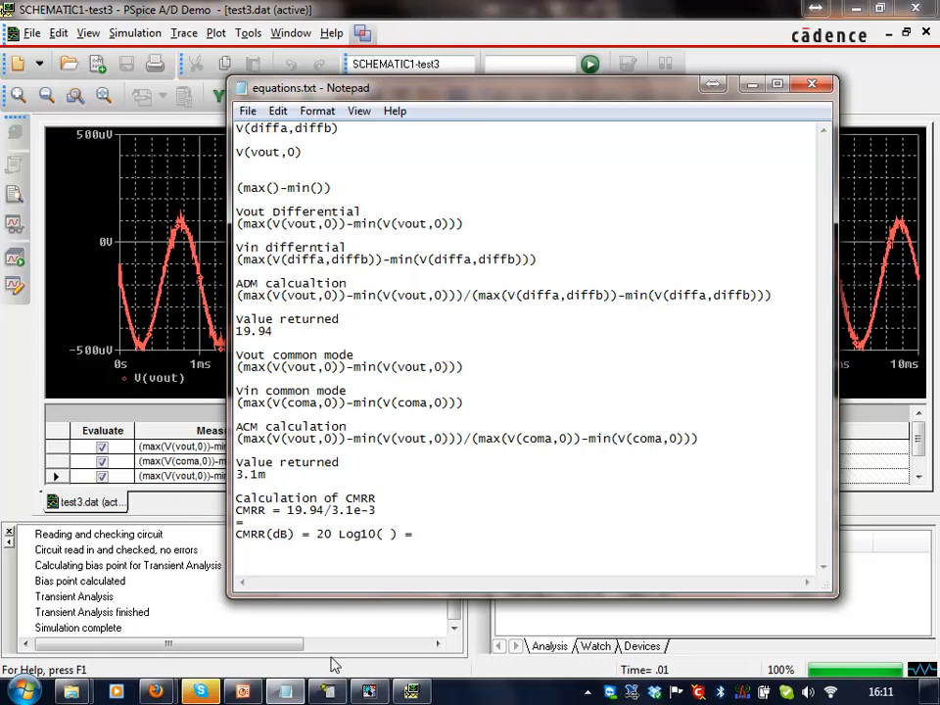
- Switch to the SpeedCrunch calculator, move it clear of the CMRR notes and calculate 19.94/3.1e-3
click(329, 690)
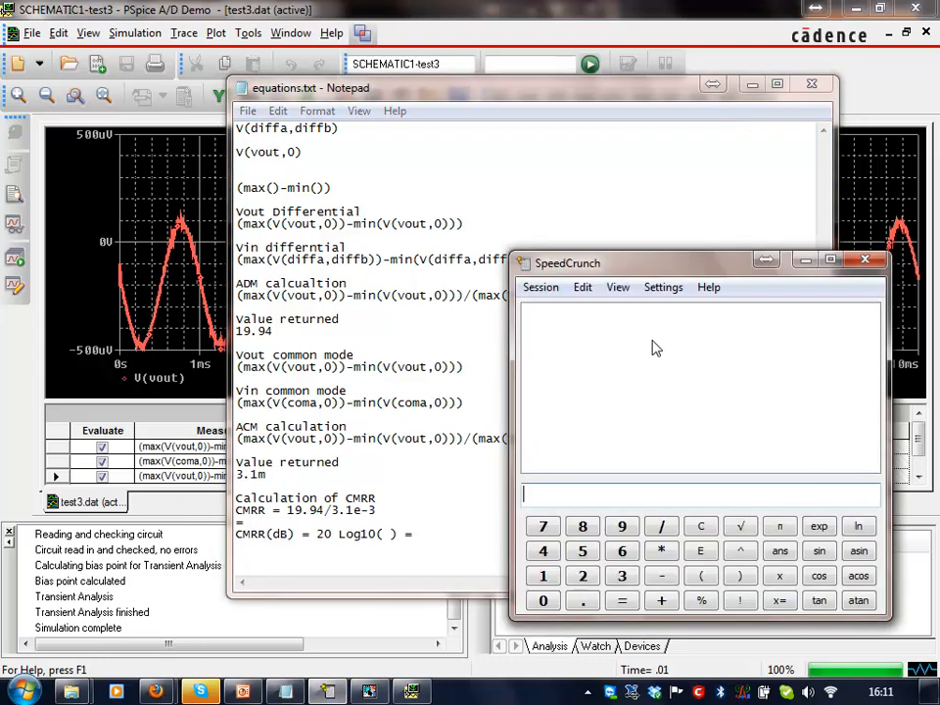
drag(678, 267, 685, 203)
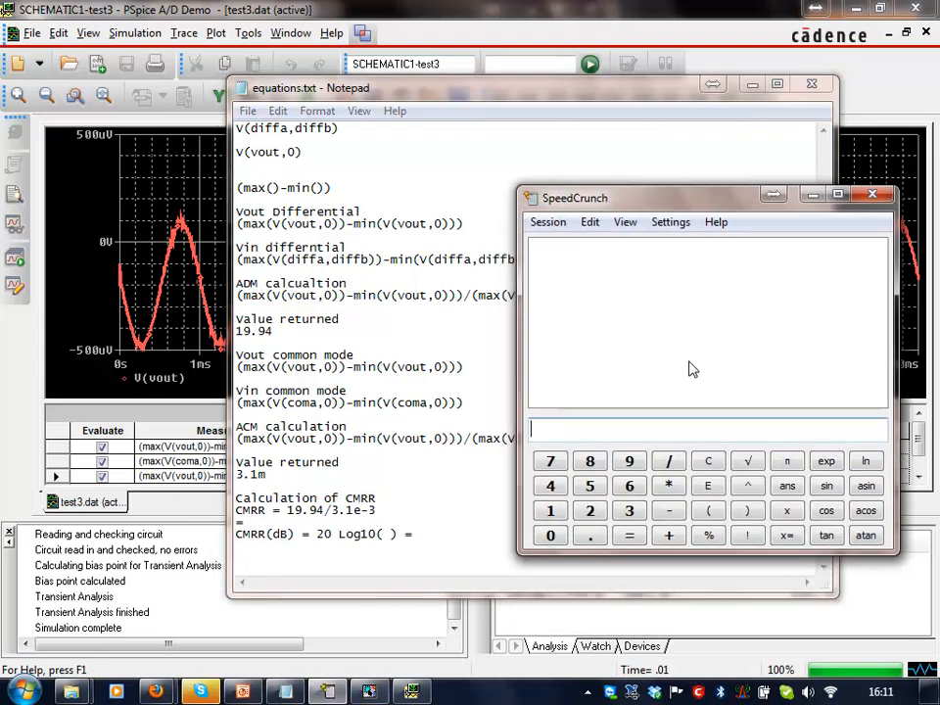
text(19.94/)
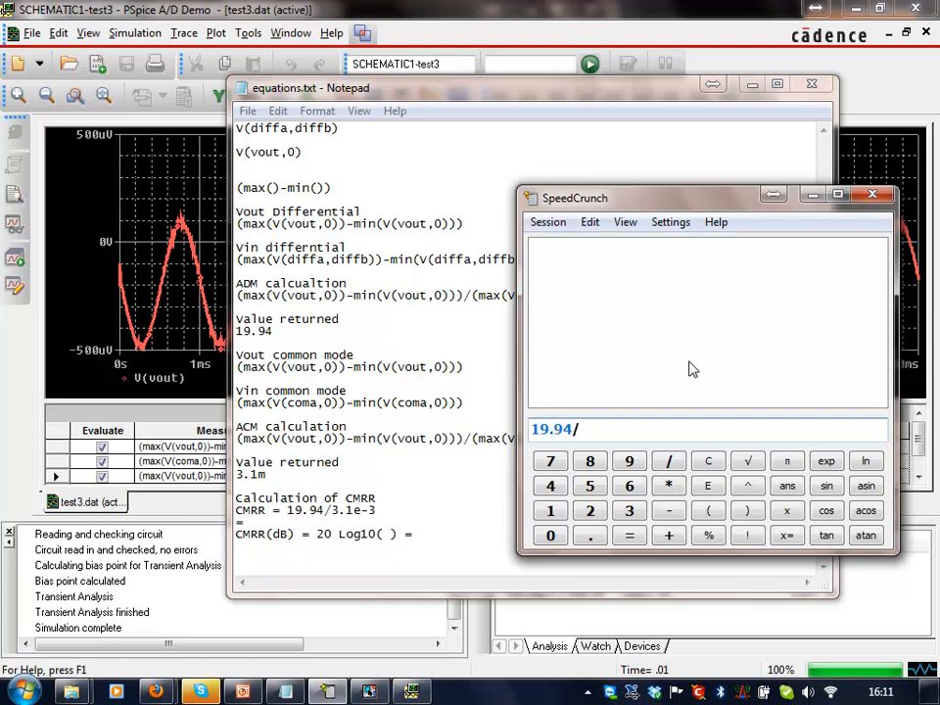
text(3.1e-3)
key(Return)
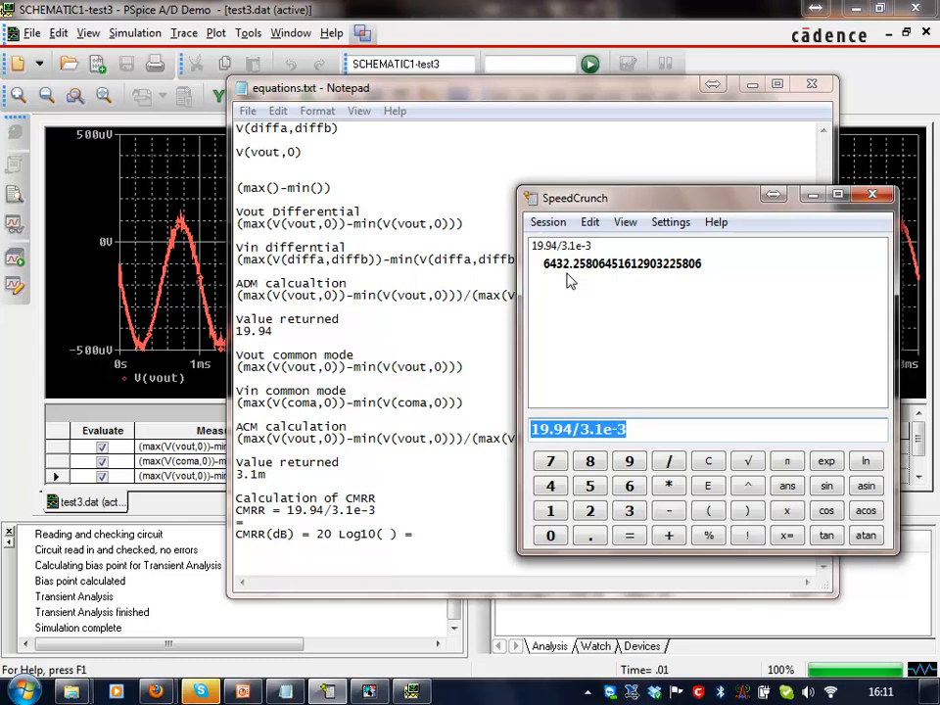
- Record 6432 as the CMRR result in equations.txt and fill it in as the Log10 argument of the CMRR(dB) line
click(281, 527)
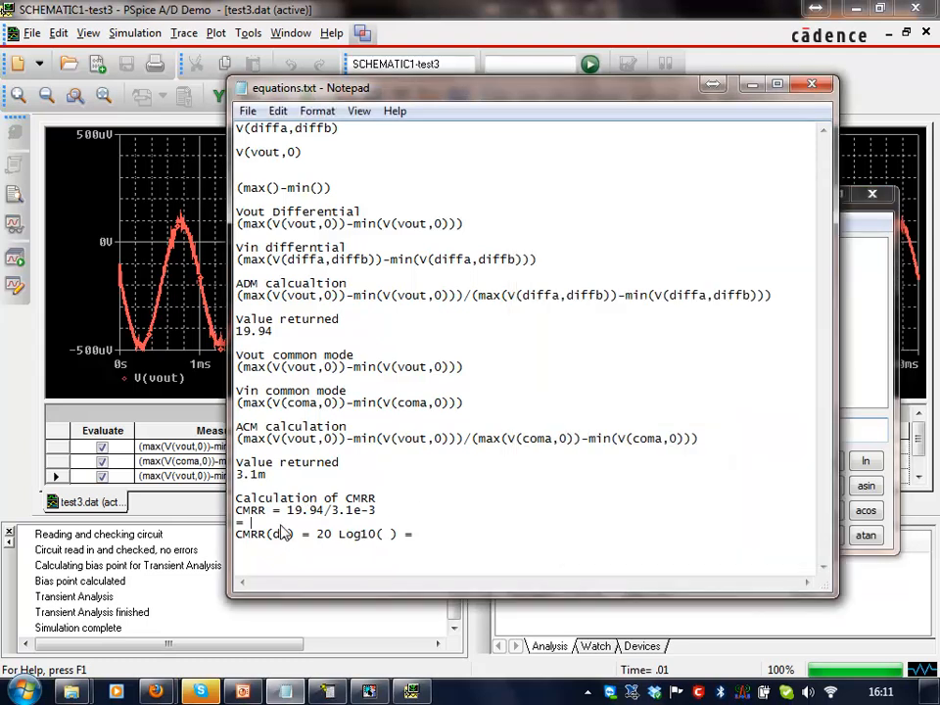
text(6432)
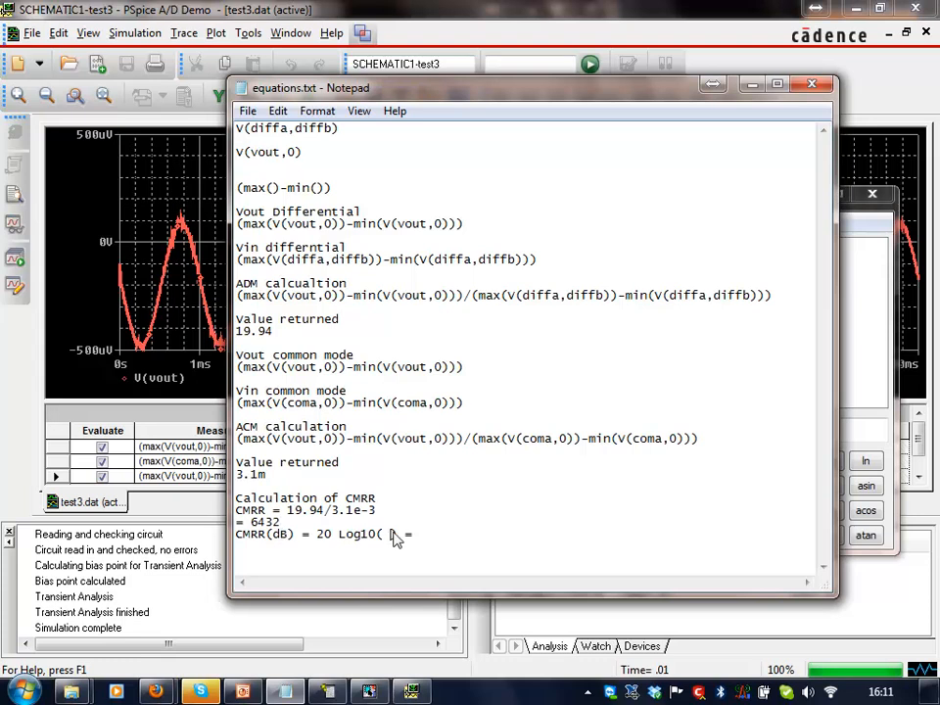
click(392, 537)
text(6432)
- Calculate 20*log(19.94/3.1e-3) in SpeedCrunch and enter 76.2dB as the CMRR(dB) result in equations.txt
click(848, 253)
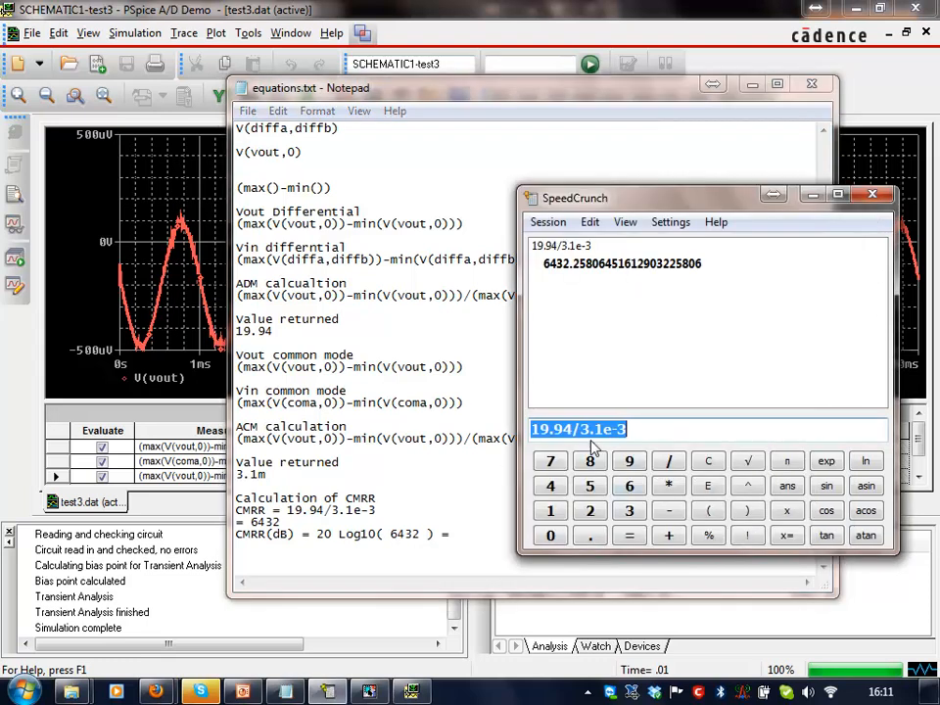
click(646, 431)
text())
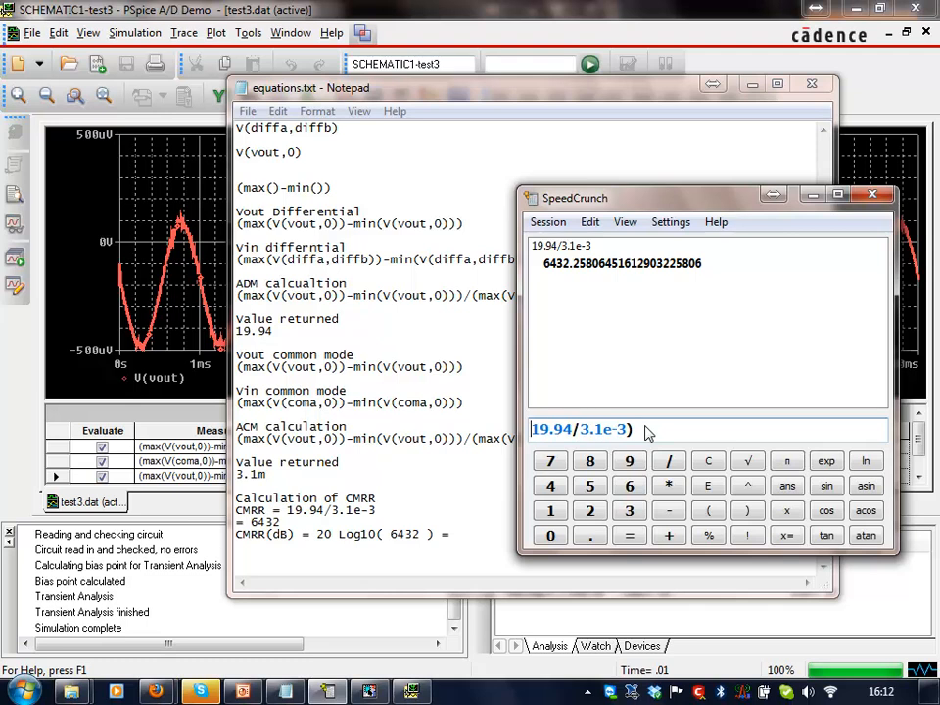
key(Home)
text(20*log)
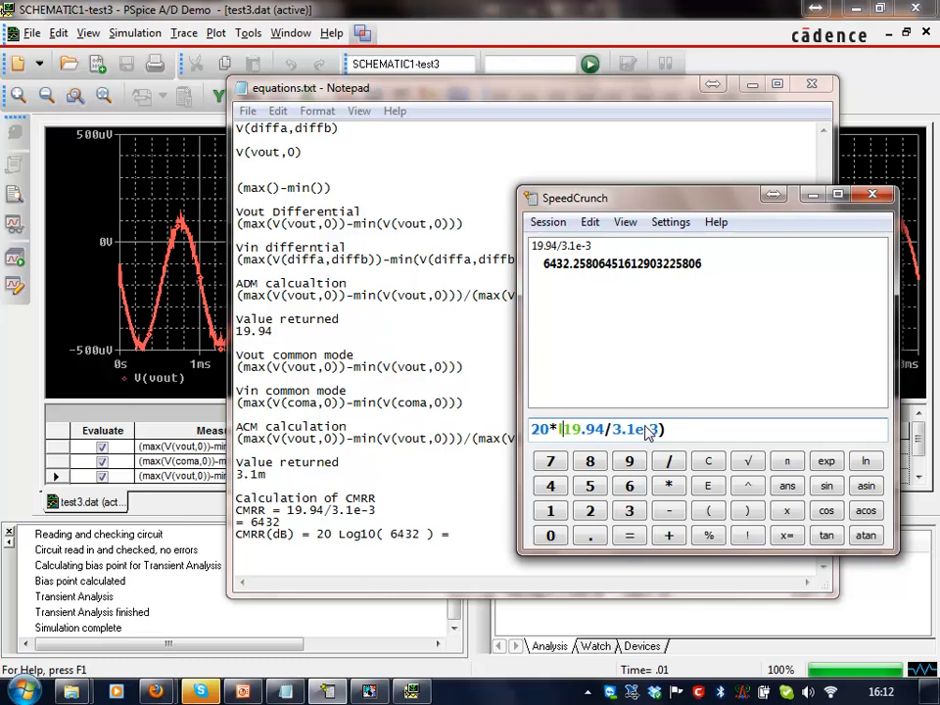
text(()
key(Return)
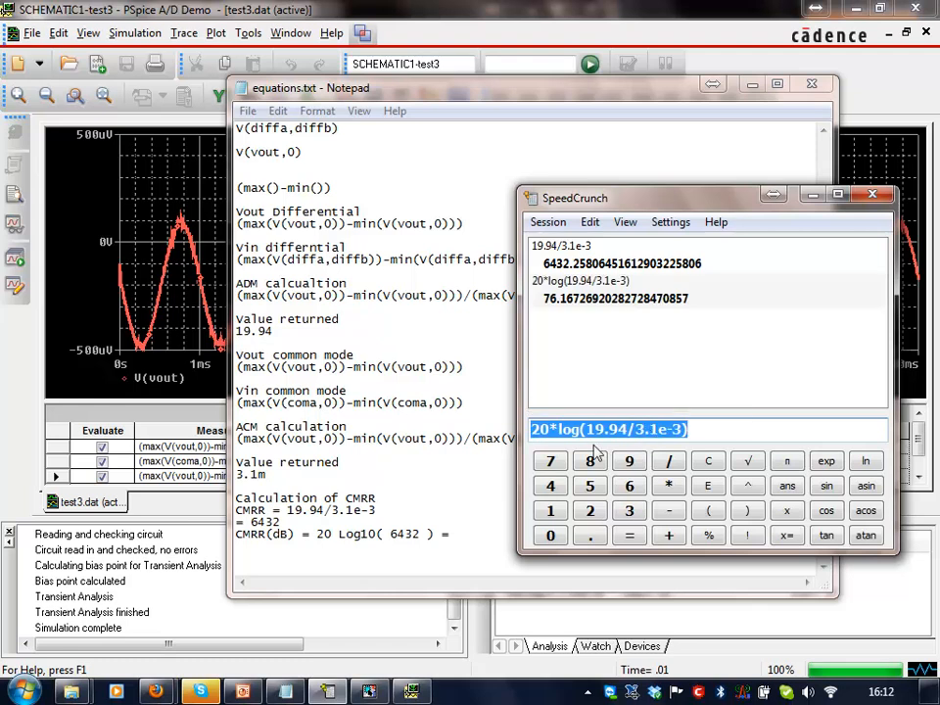
click(474, 541)
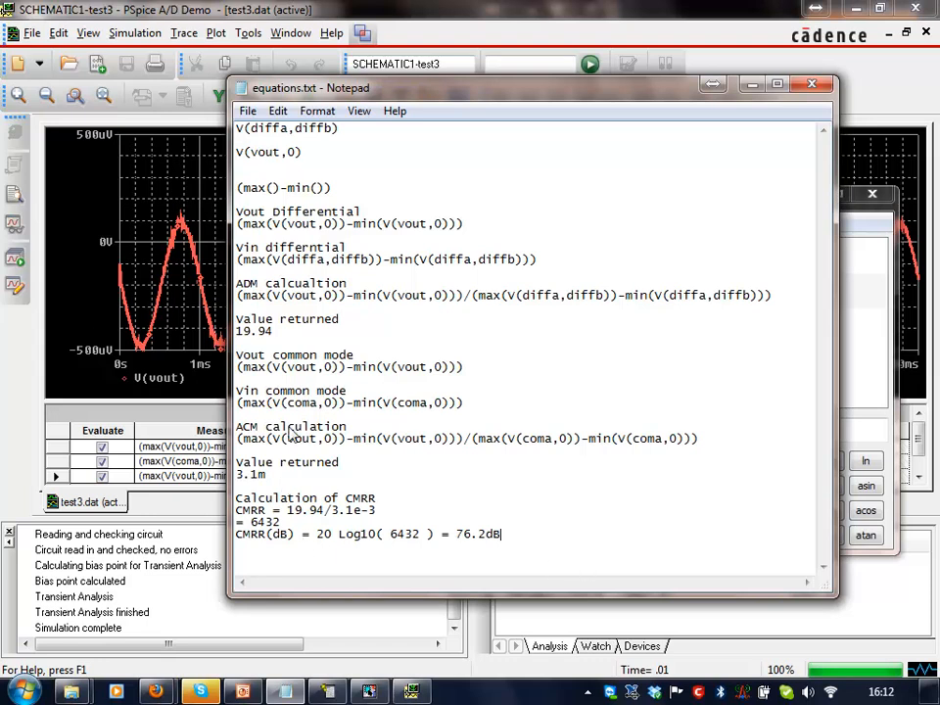
- Switch to the EN0519WalkthoughV2.ppt presentation in PowerPoint, maximize it and return to slide 1 to review the design specification
click(86, 336)
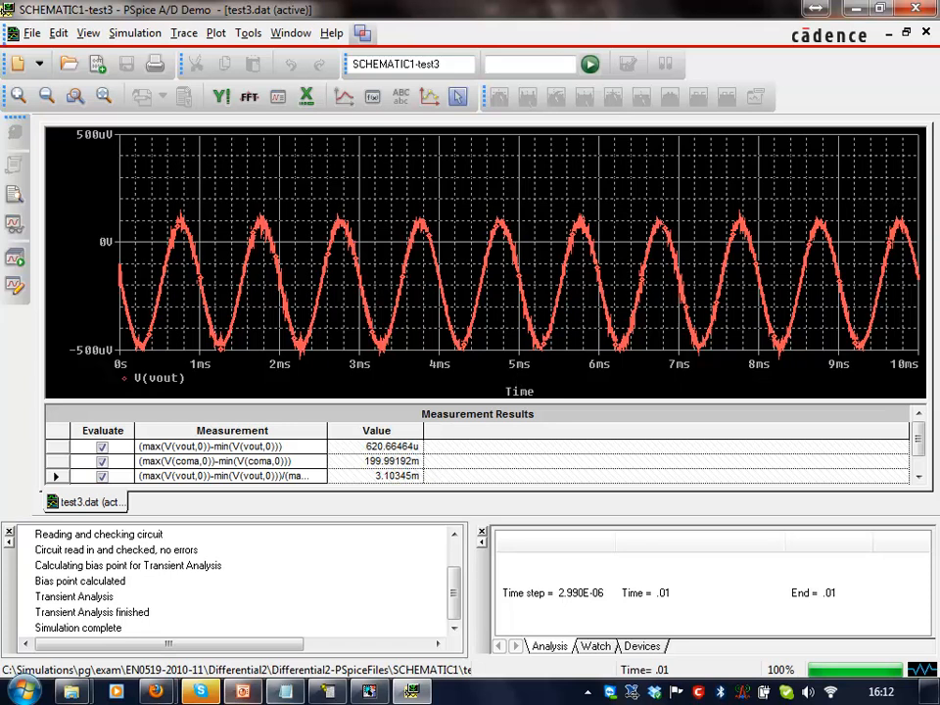
click(242, 694)
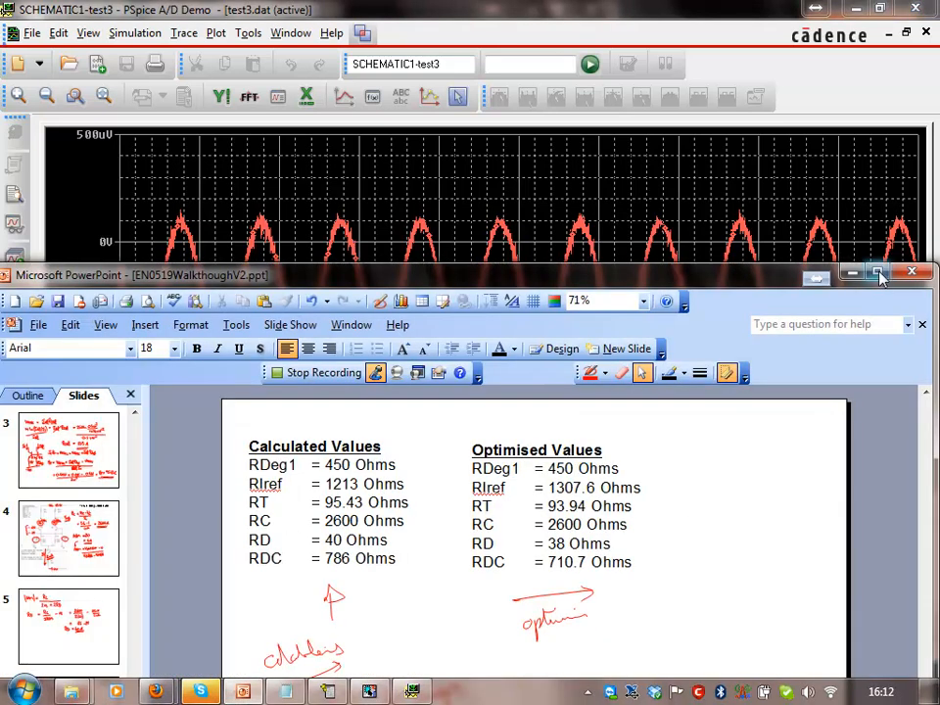
click(878, 273)
drag(931, 505, 932, 147)
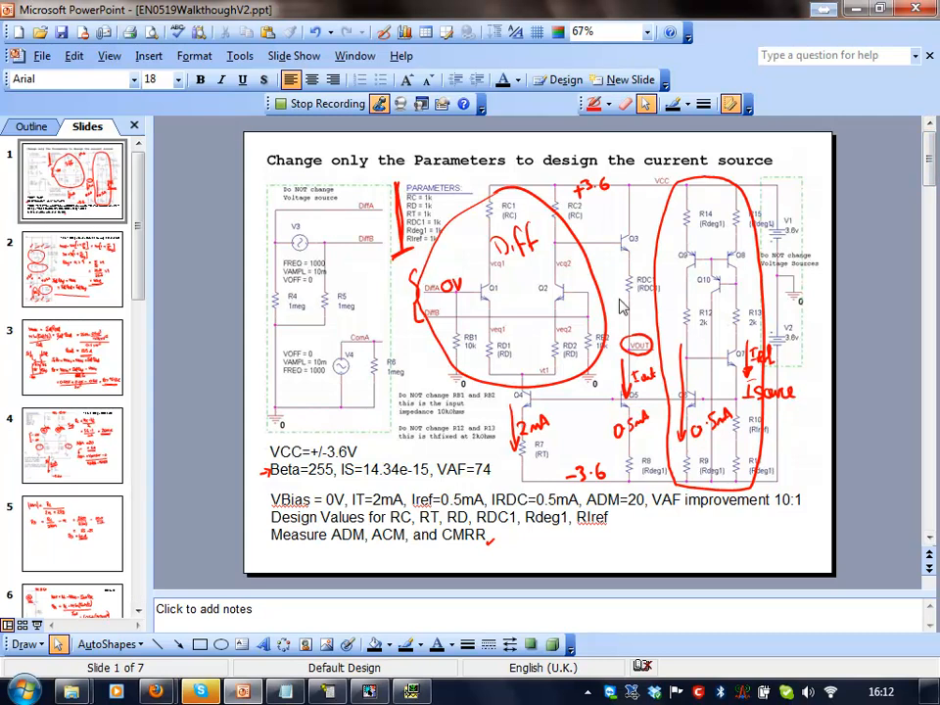